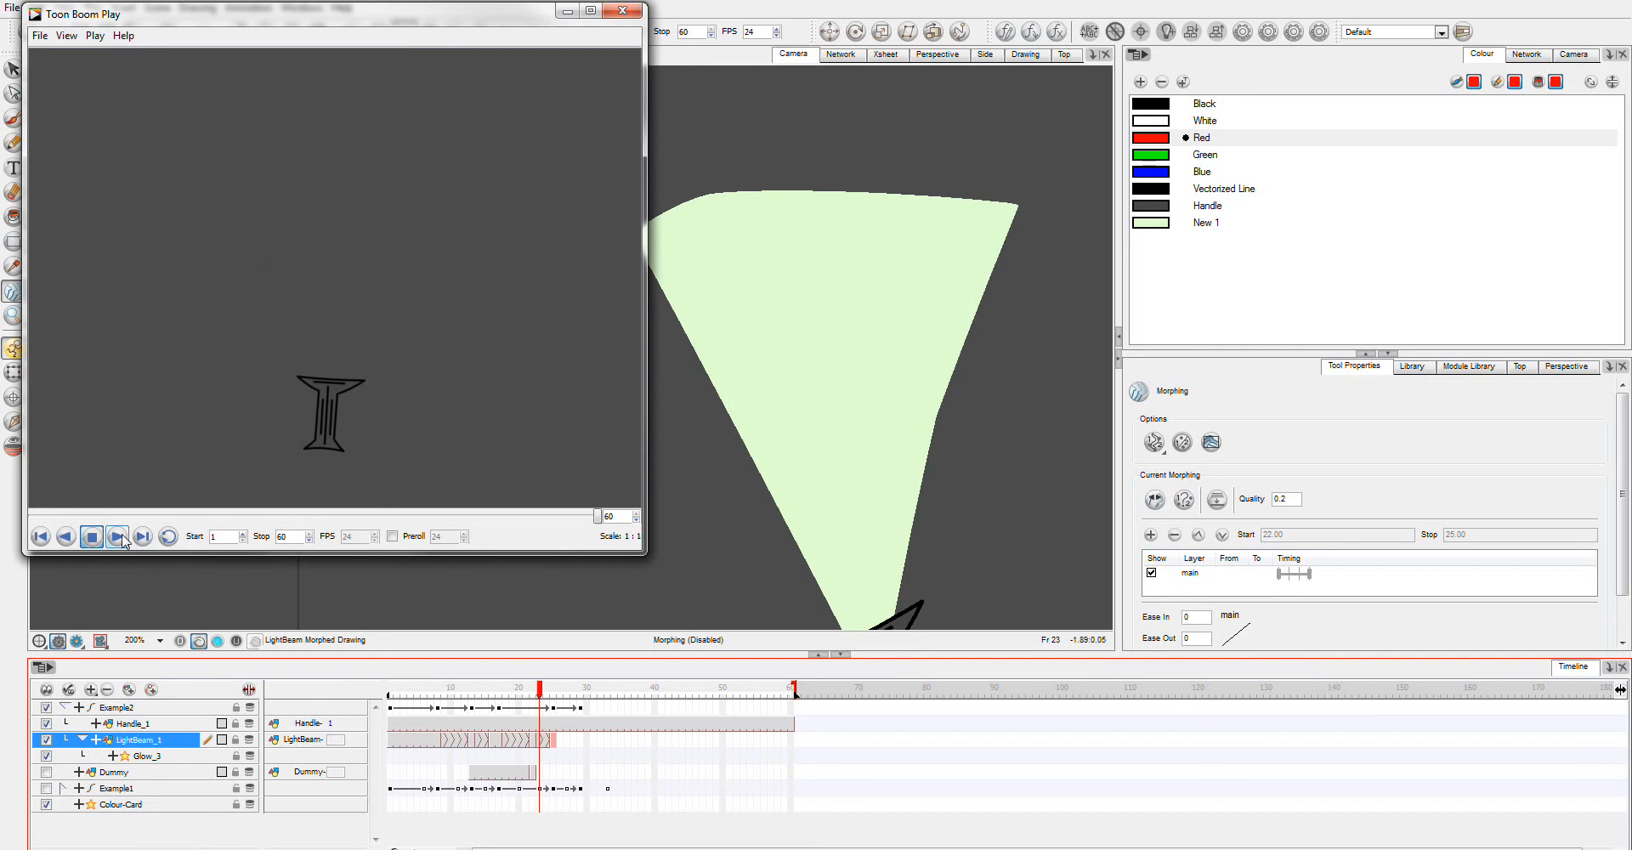
Preview the animation and extend the LightBeam_1 drawing's exposure to frame 29
{"action": "left_click", "coordinate": [119, 537]}
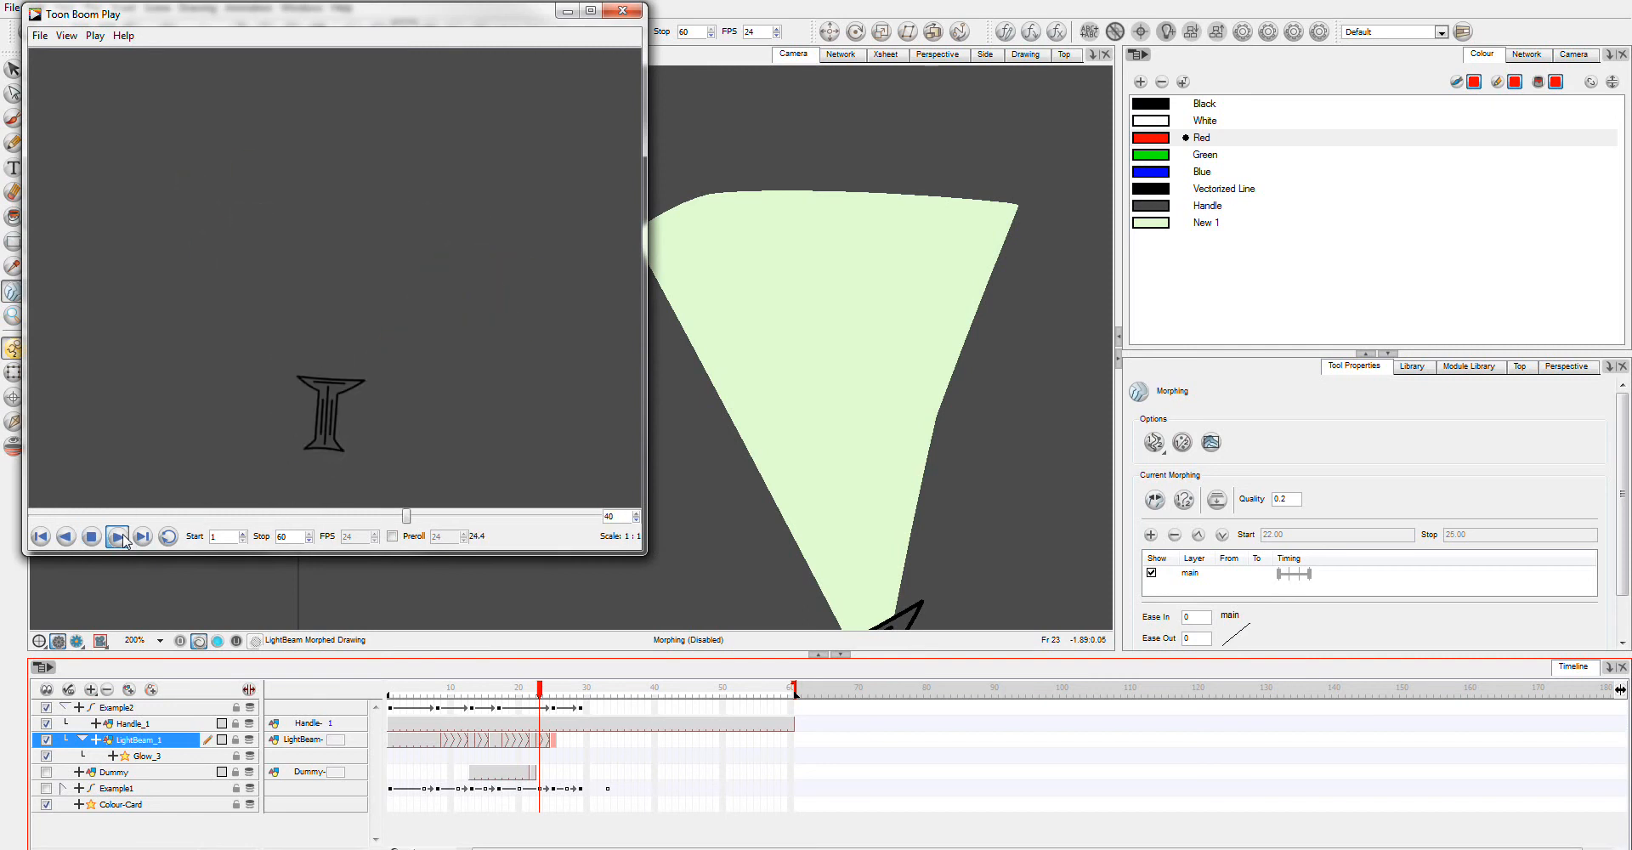
{"action": "left_click", "coordinate": [622, 10]}
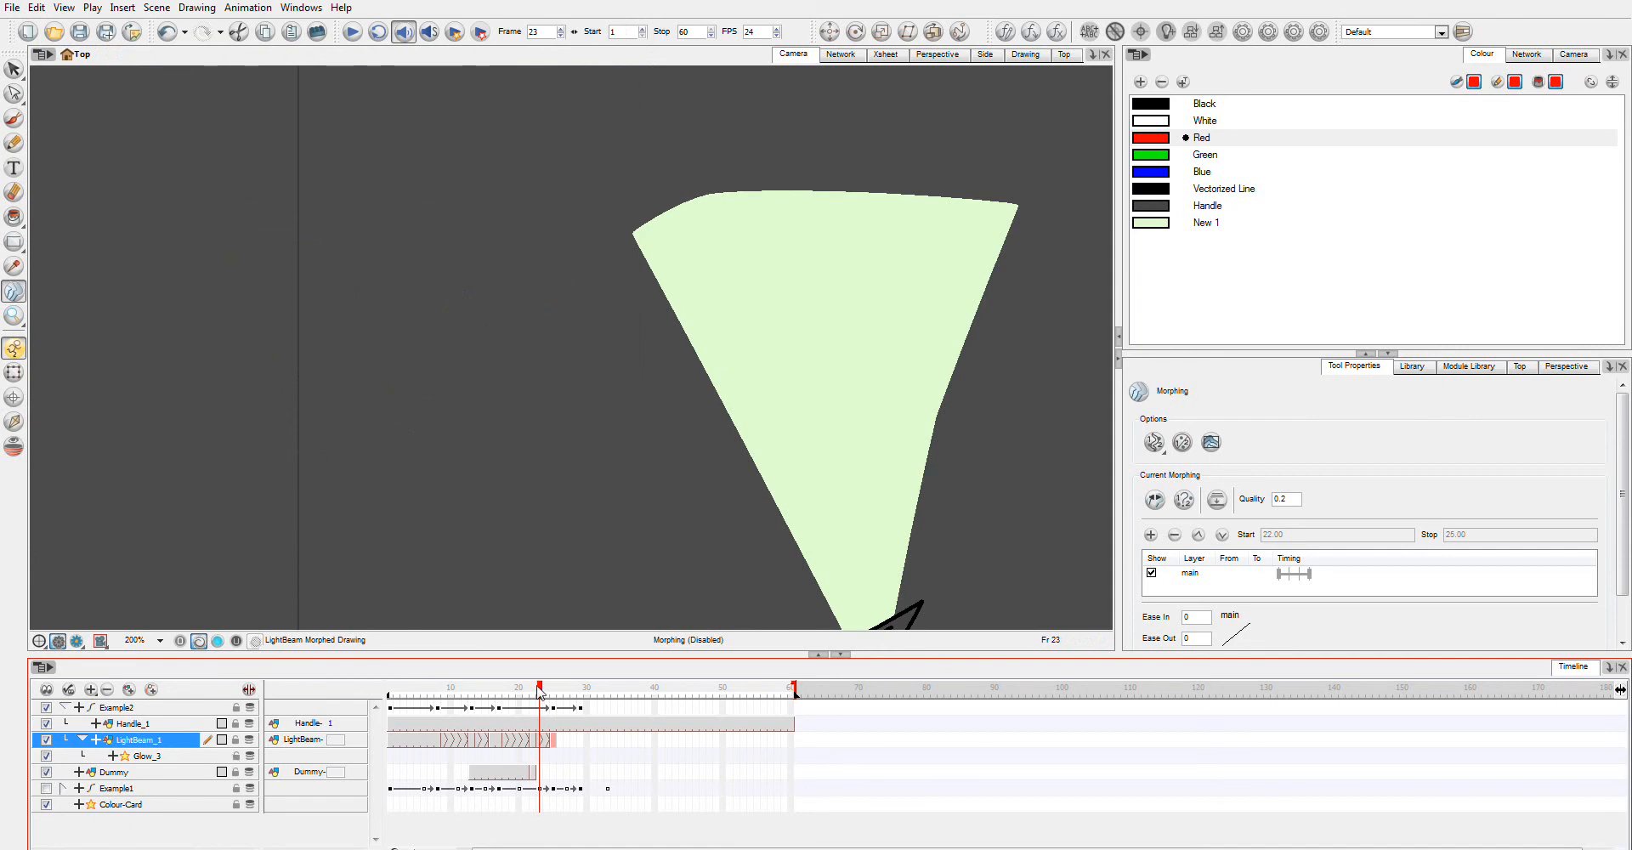
{"action": "left_click_drag", "start_coordinate": [541, 691], "coordinate": [581, 691]}
{"action": "left_click", "coordinate": [582, 740]}
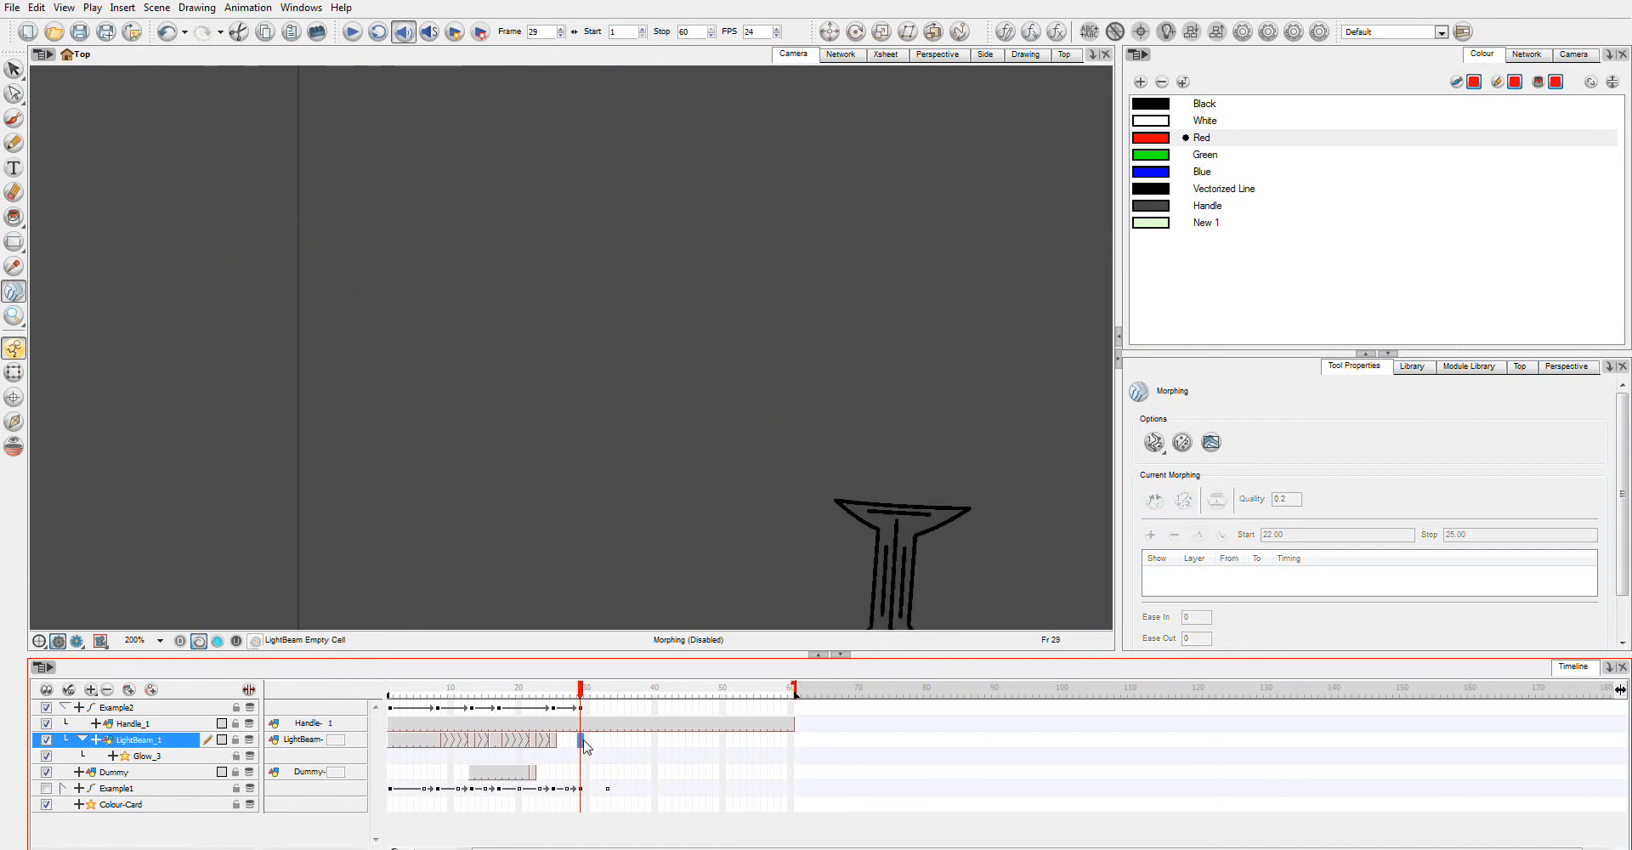
{"action": "key", "text": "F5"}
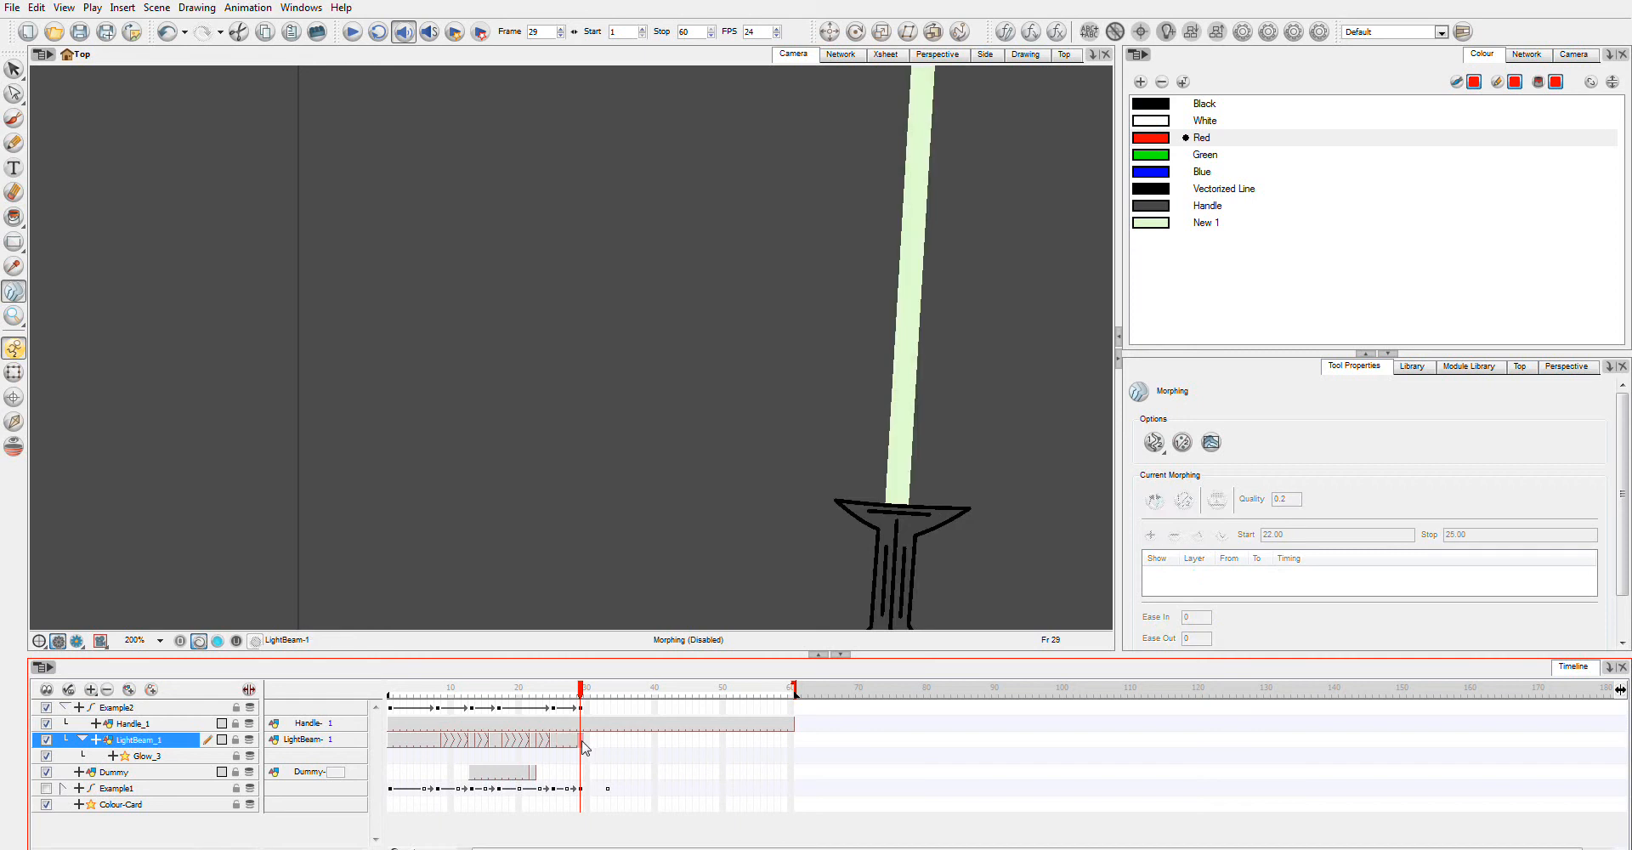
Copy the beam from LightBeam_1 at frame 25 onto the Dummy layer at frame 29 and paint it red as a position guide
{"action": "left_click", "coordinate": [550, 744]}
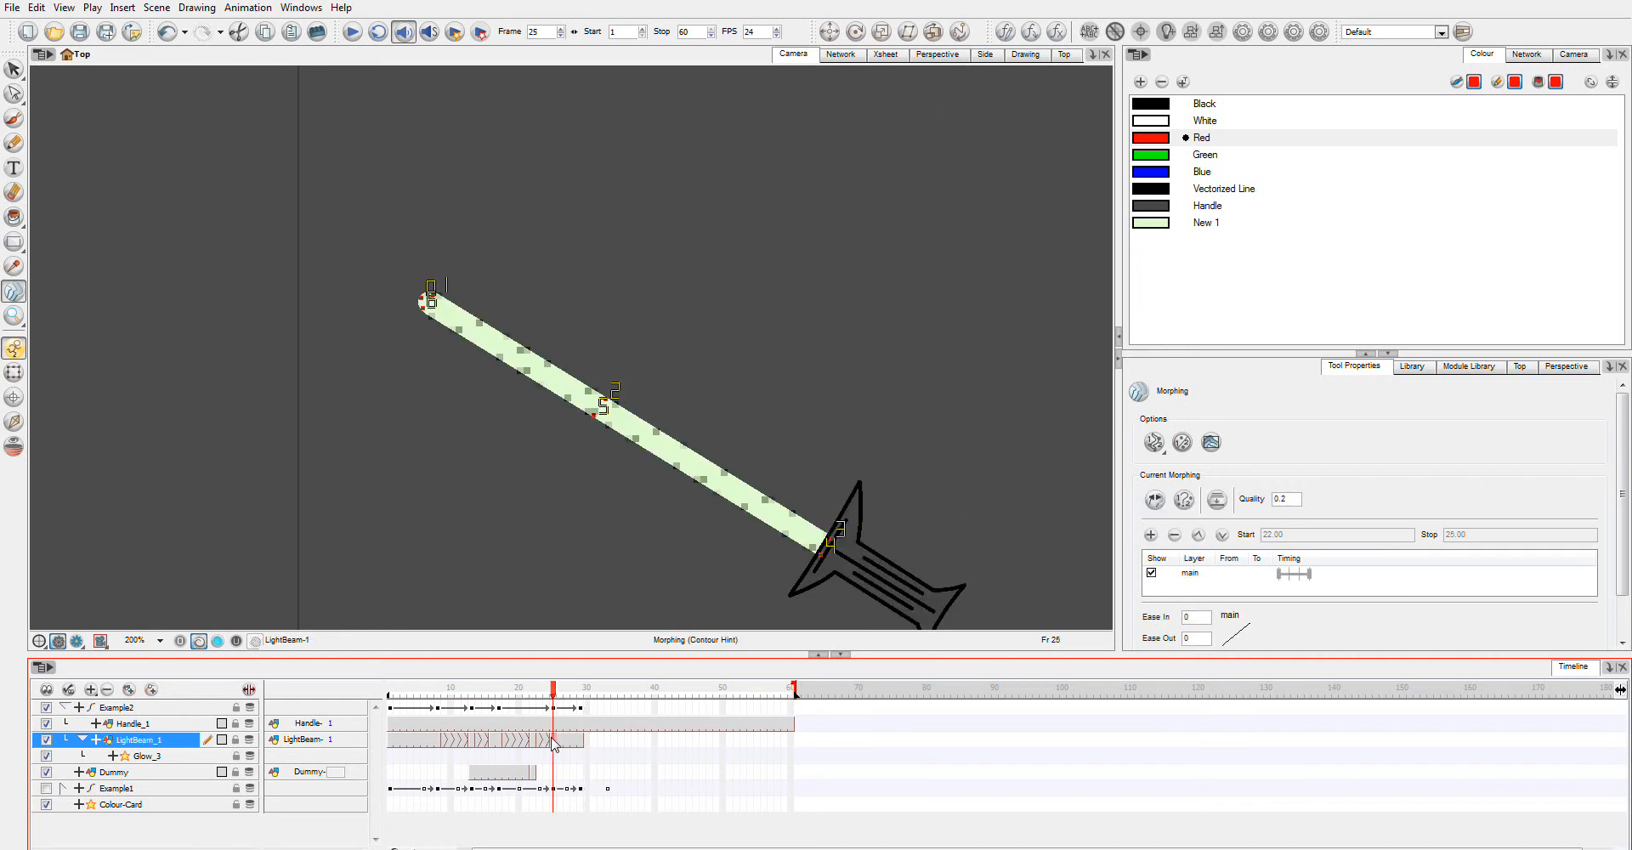
{"action": "left_click", "coordinate": [14, 69]}
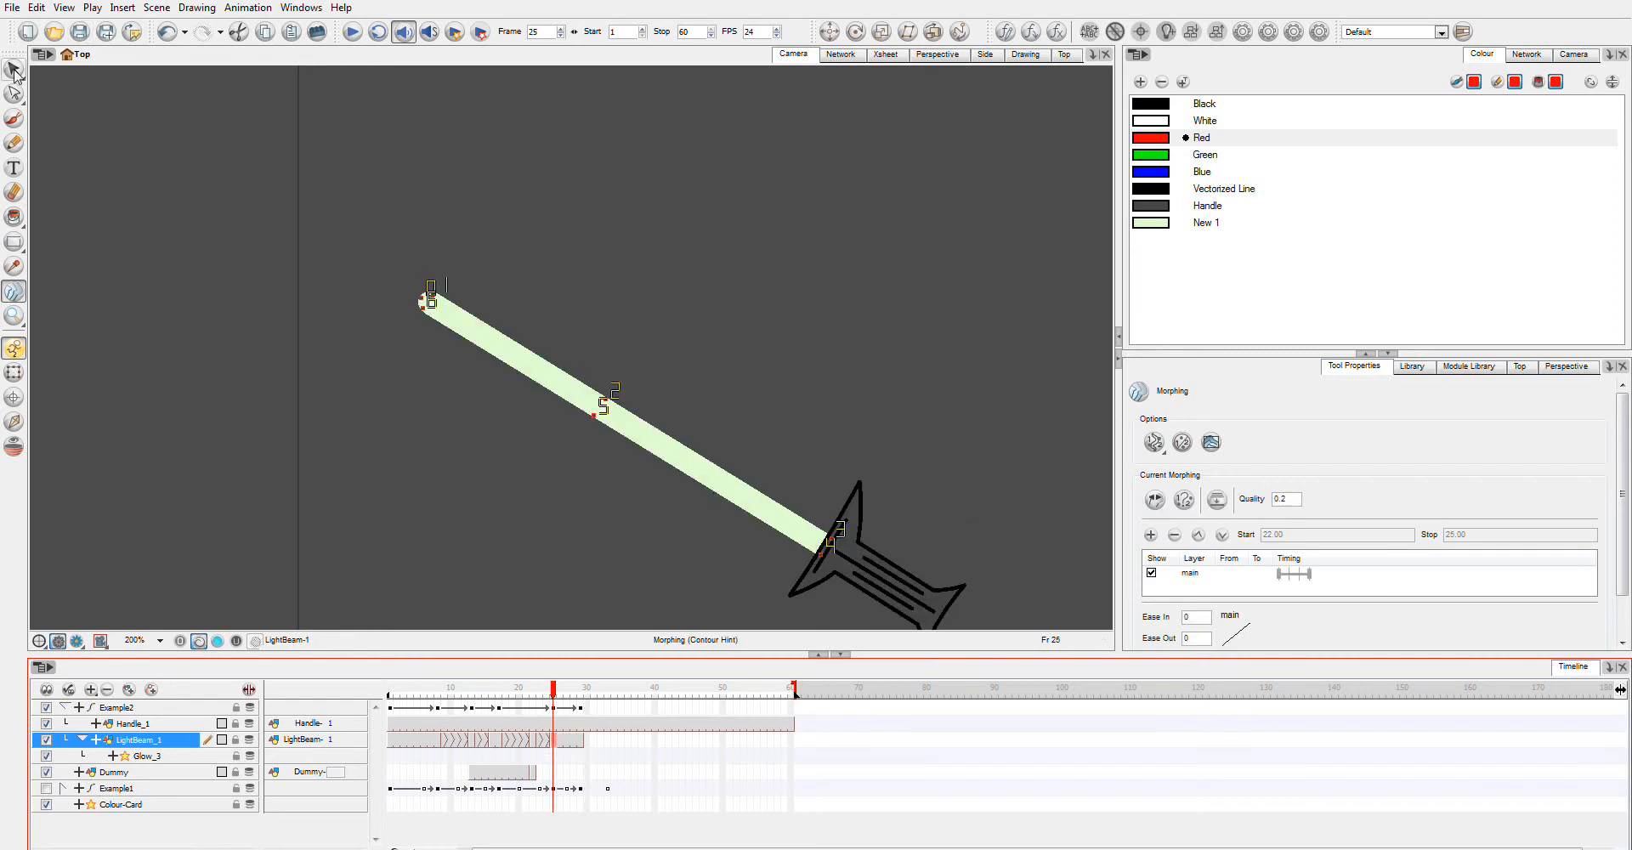
{"action": "left_click_drag", "start_coordinate": [541, 490], "coordinate": [630, 358]}
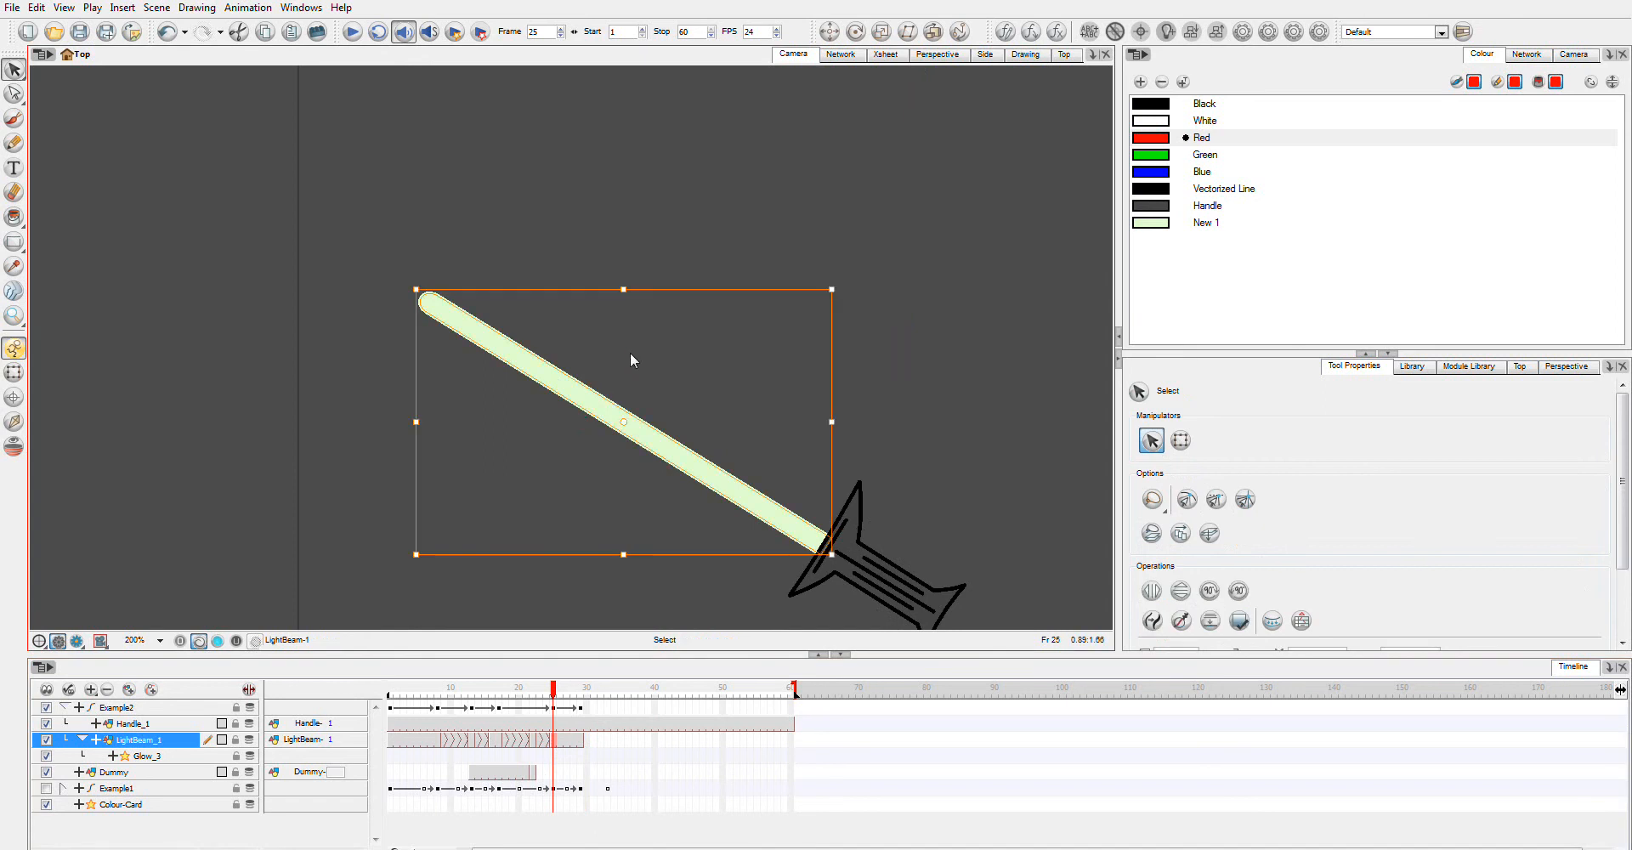
{"action": "left_click", "coordinate": [581, 772]}
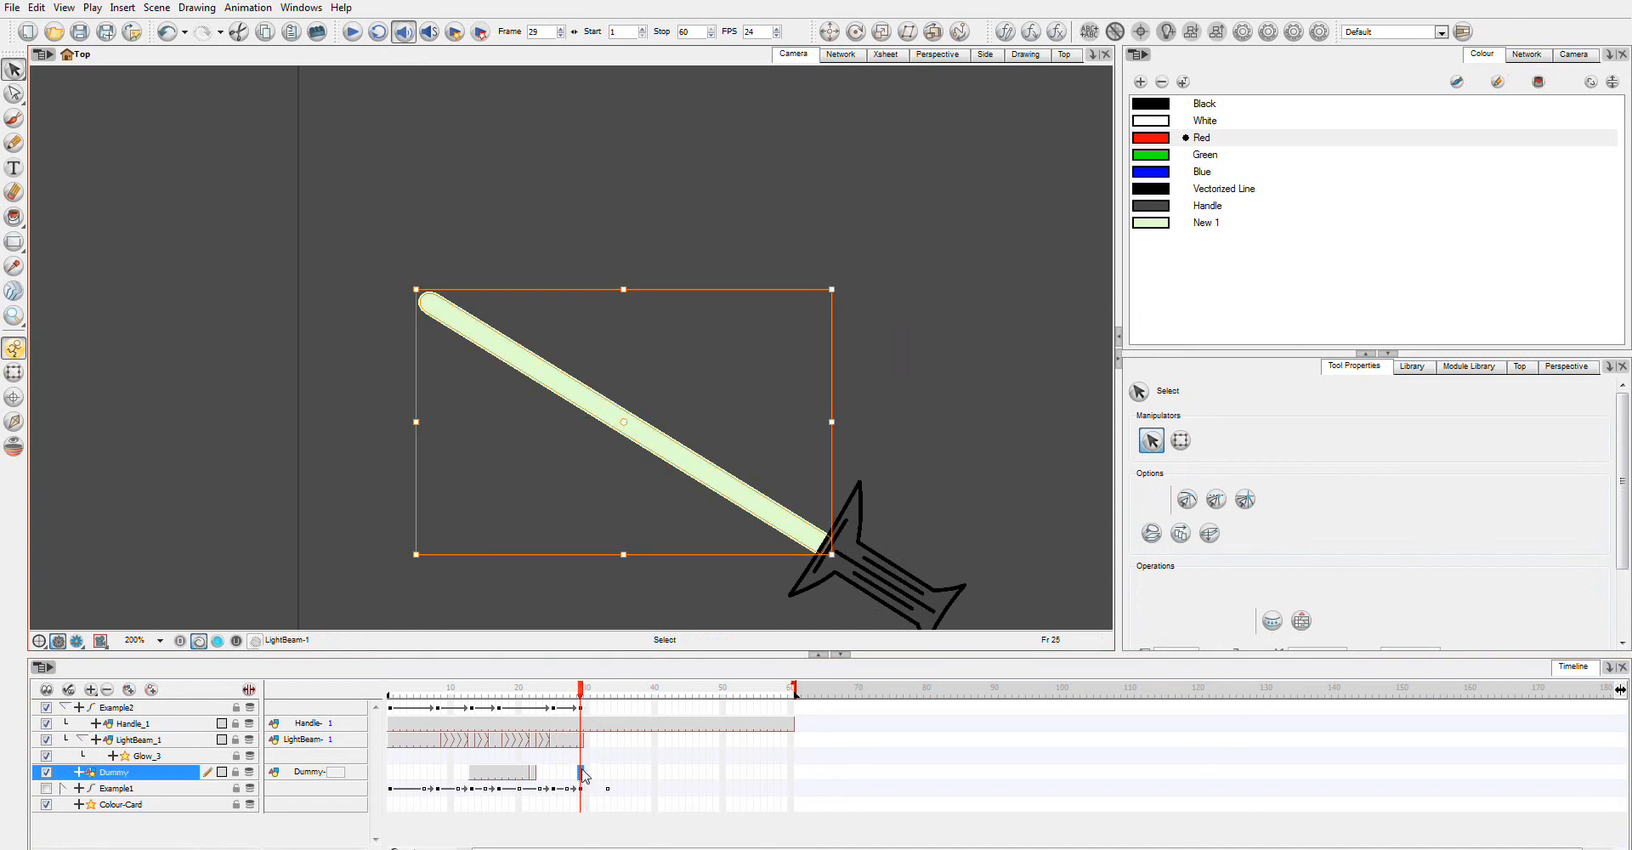
{"action": "key", "text": "ctrl+v"}
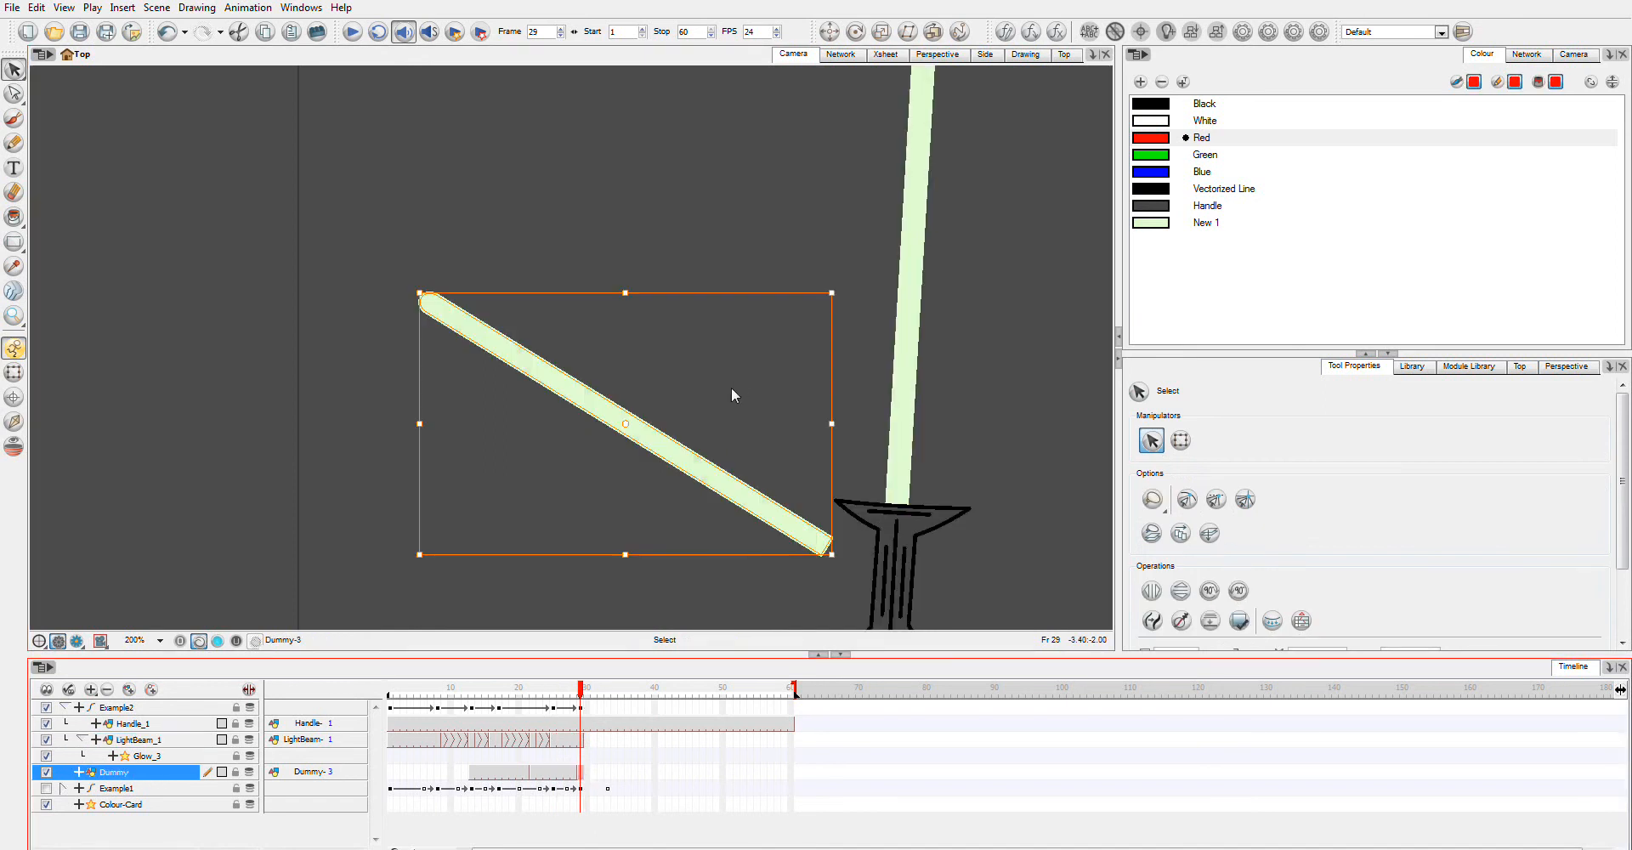
{"action": "left_click", "coordinate": [14, 218]}
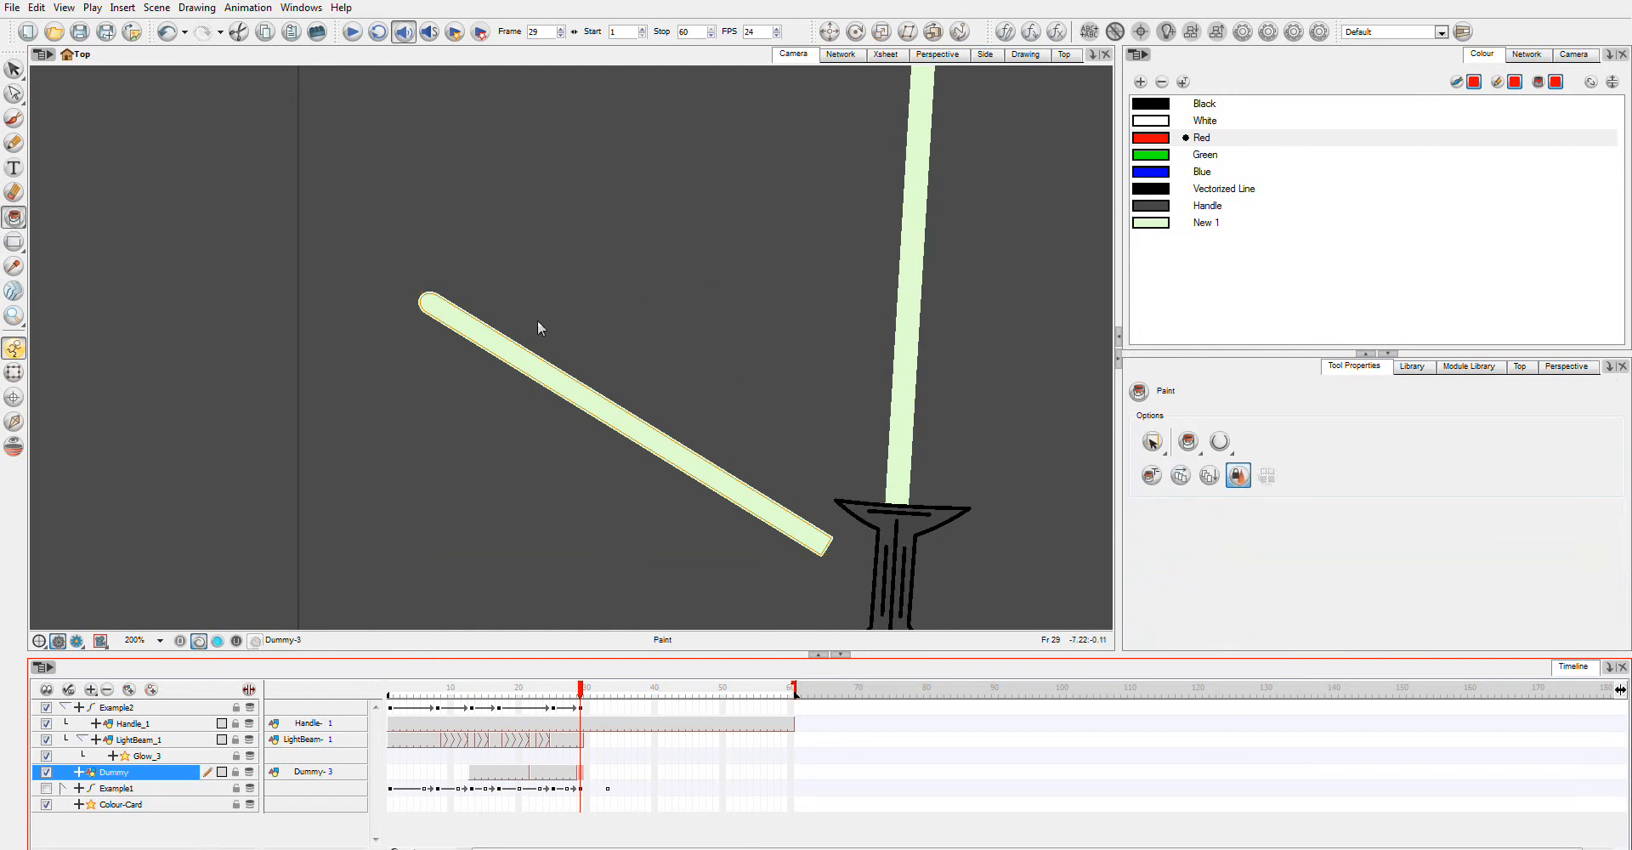
{"action": "left_click", "coordinate": [558, 380]}
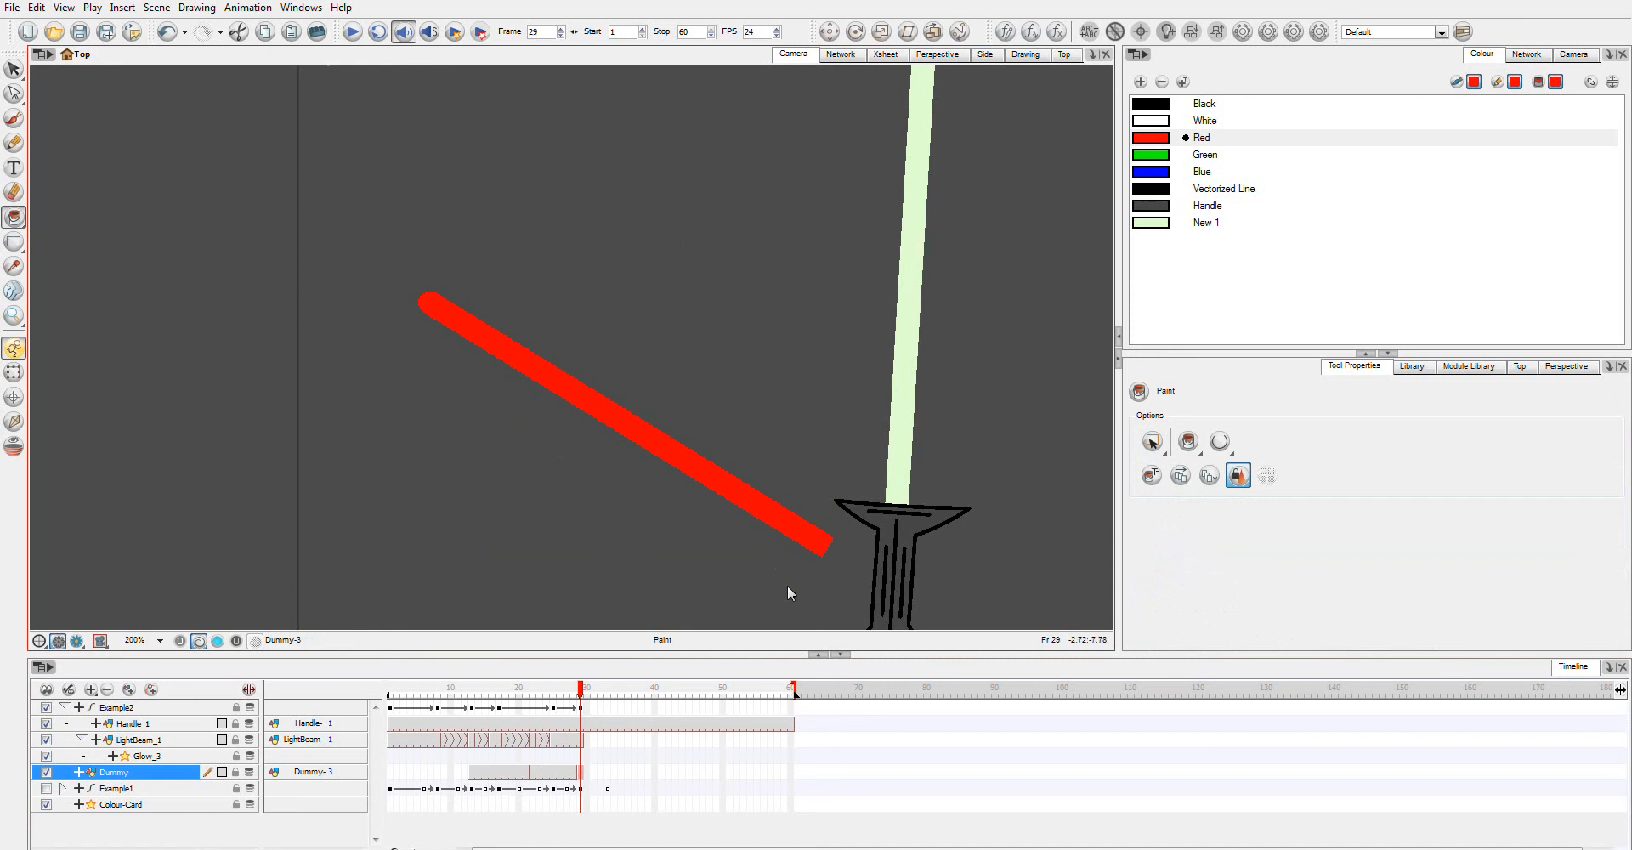
Duplicate the LightBeam drawing exposed at frame 29 so it can be edited independently of the original beam
{"action": "left_click_drag", "start_coordinate": [877, 362], "coordinate": [702, 561]}
{"action": "left_click", "coordinate": [581, 739]}
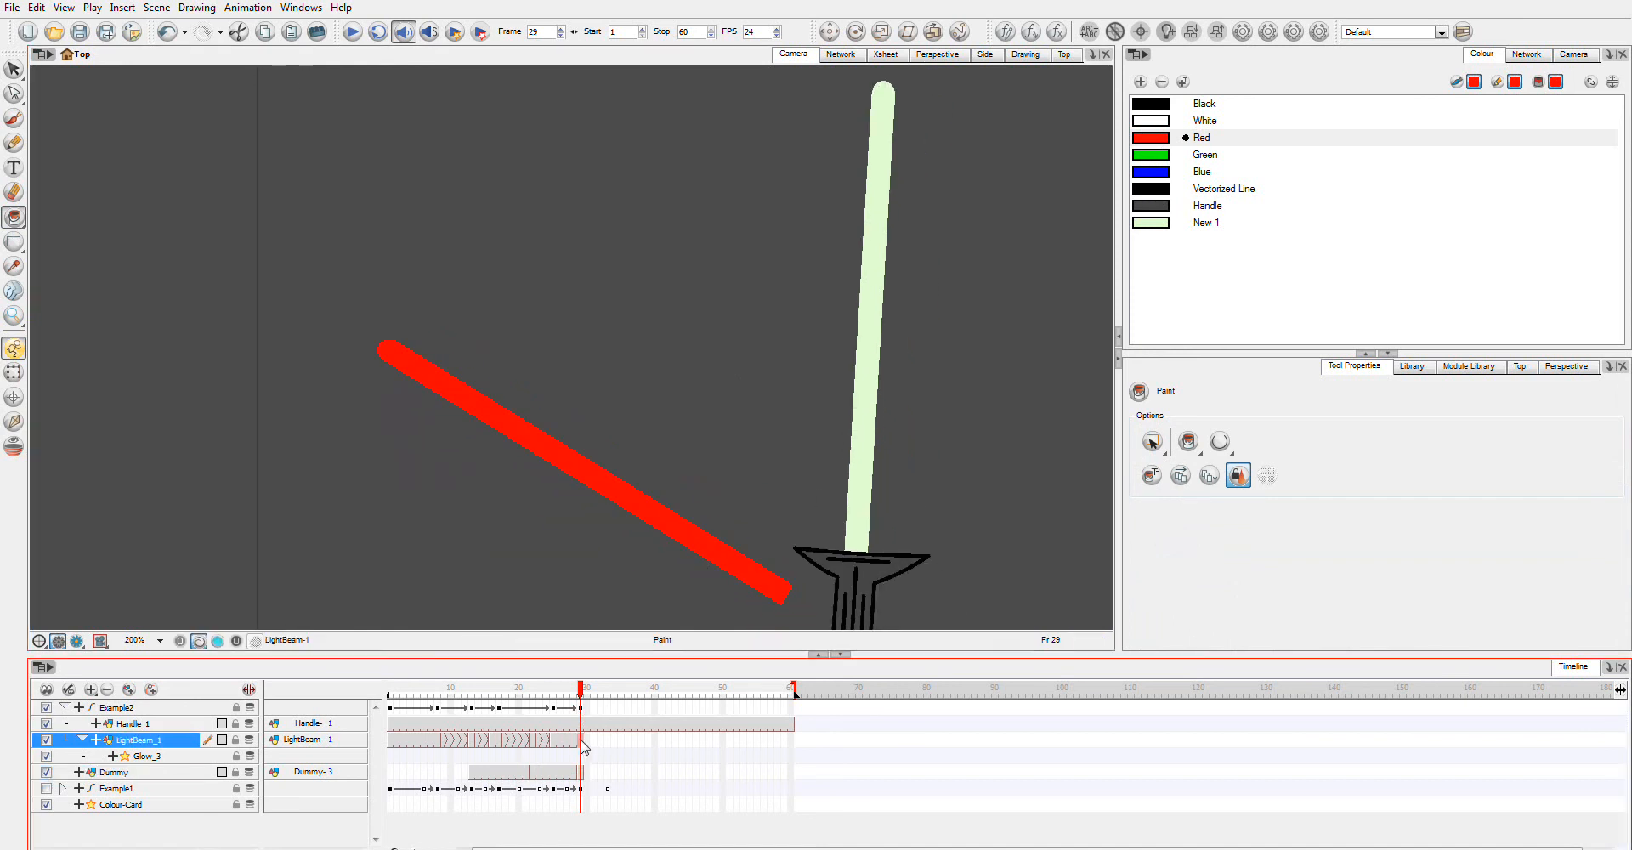
{"action": "left_click", "coordinate": [14, 69]}
{"action": "left_click_drag", "start_coordinate": [934, 340], "coordinate": [997, 353]}
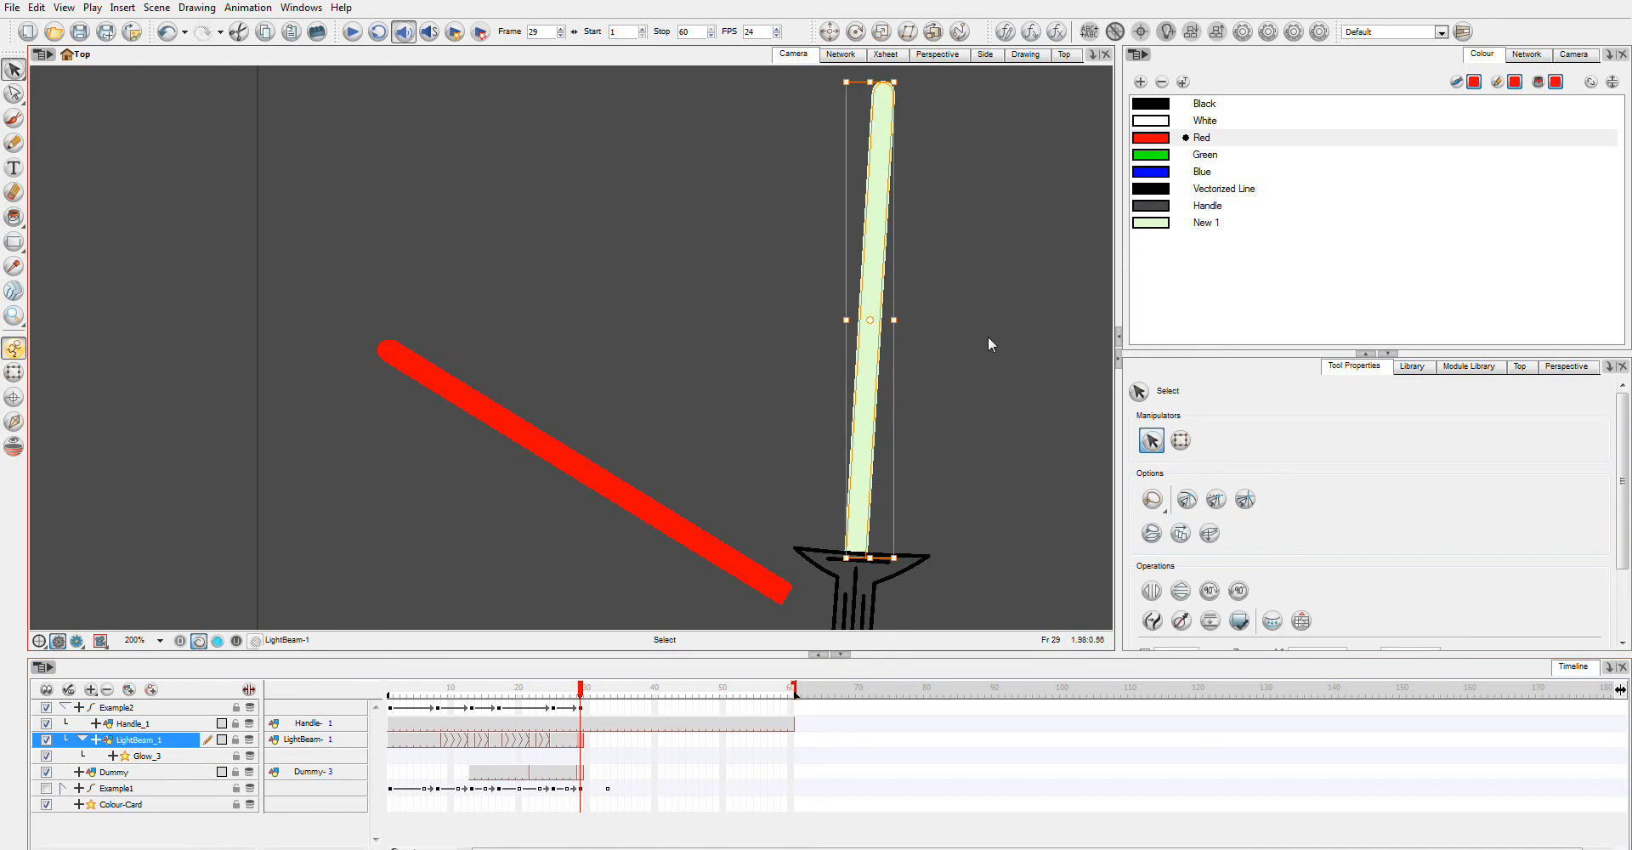
{"action": "left_click", "coordinate": [1412, 367]}
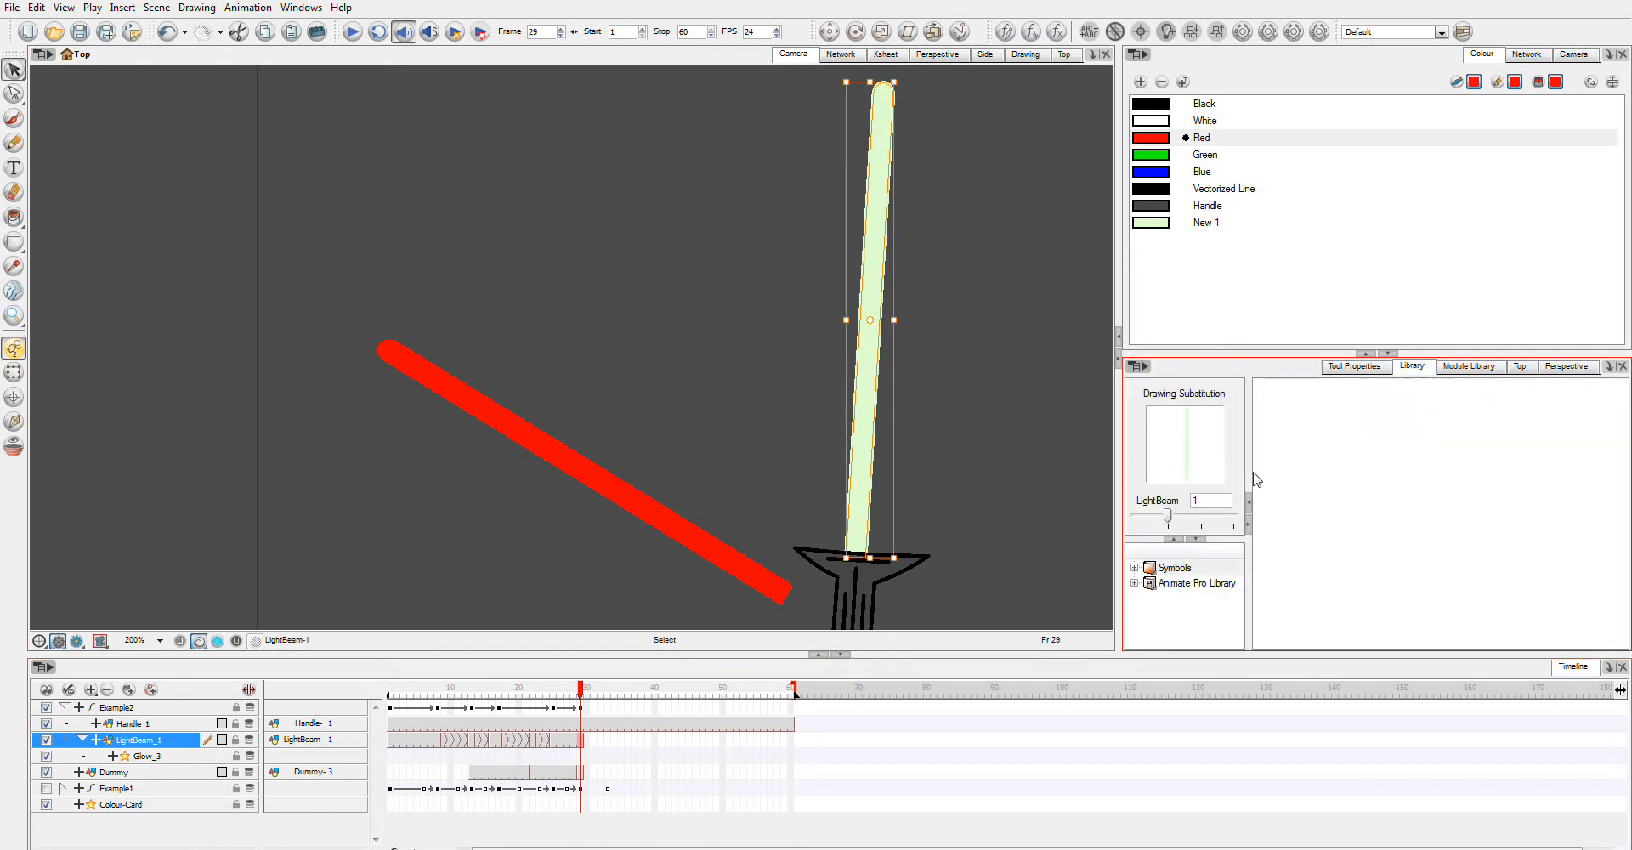
{"action": "left_click_drag", "start_coordinate": [1167, 515], "coordinate": [1136, 515]}
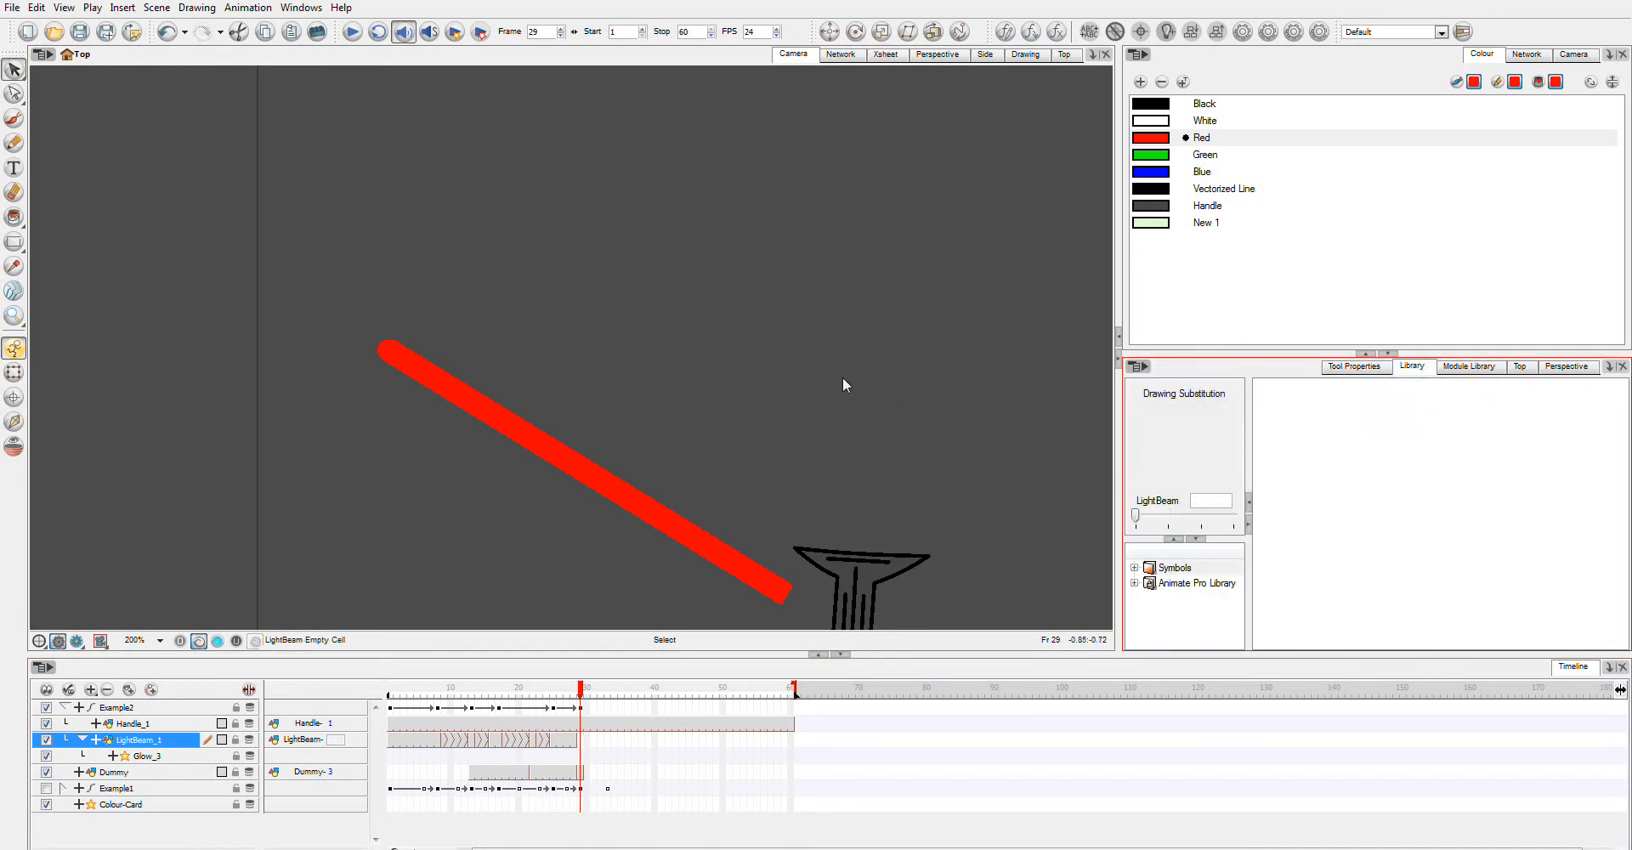
{"action": "key", "text": "ctrl+z"}
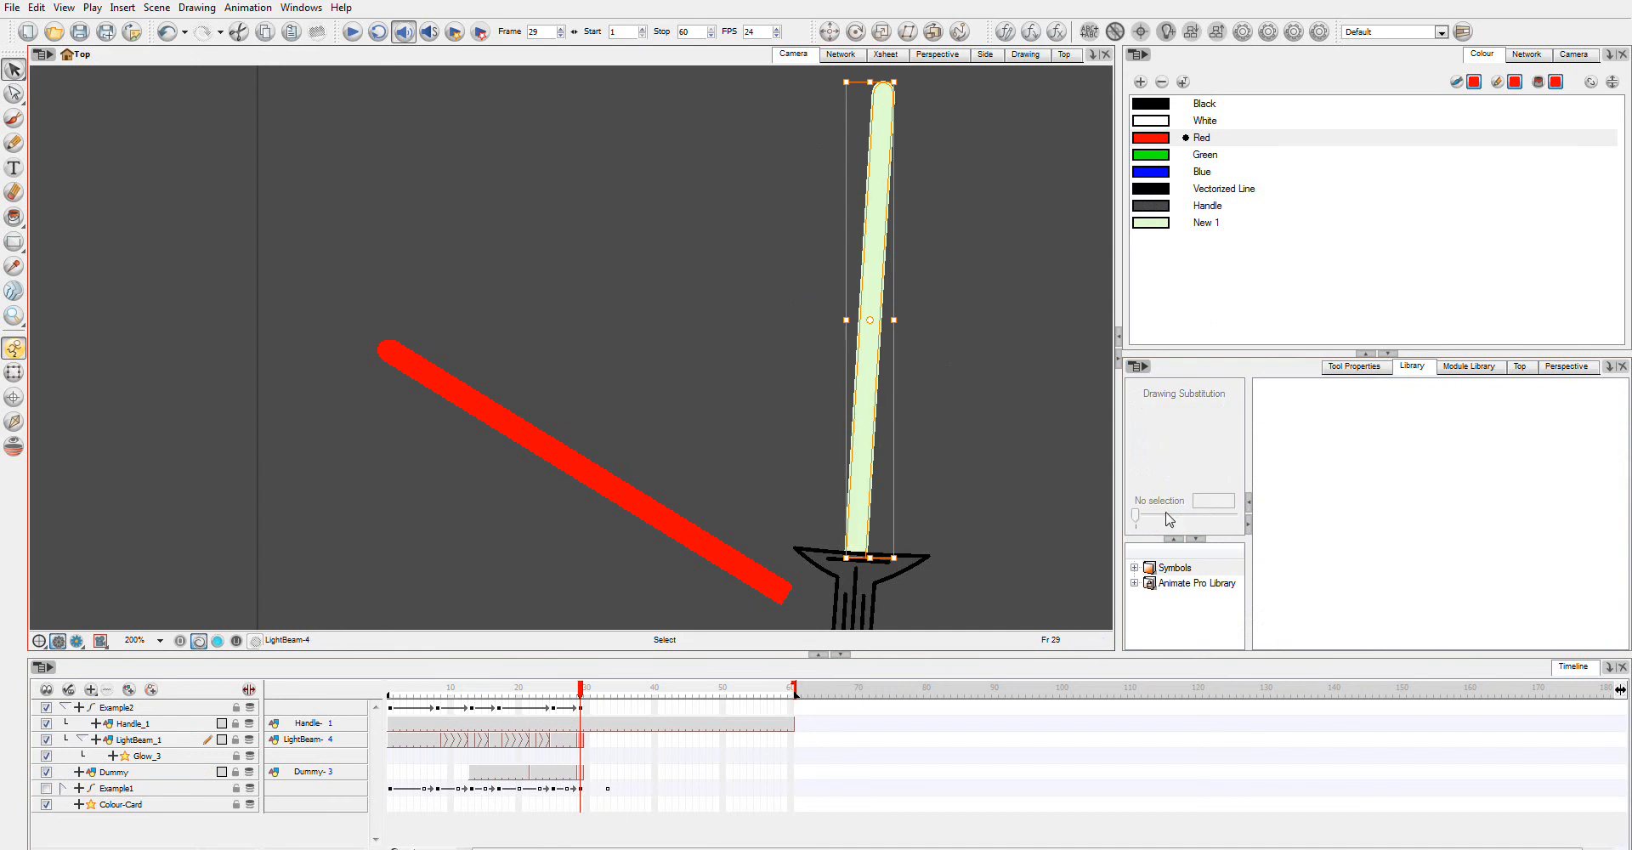
{"action": "left_click", "coordinate": [927, 333]}
{"action": "left_click", "coordinate": [861, 343]}
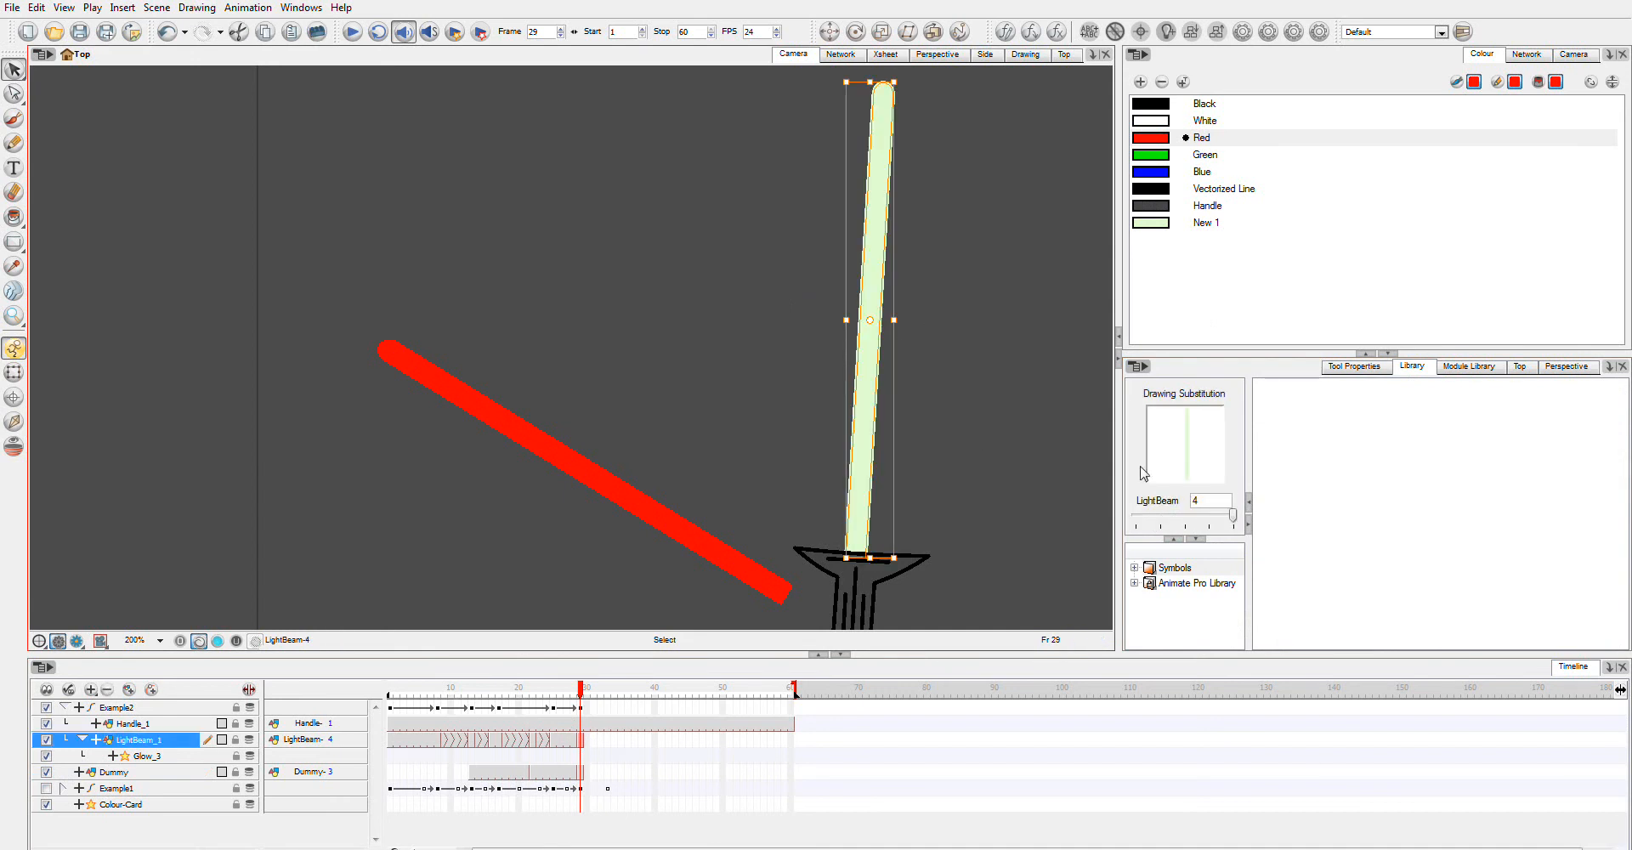
Use the Contour Editor to delete the rounded tip and side points of the frame 29 beam, leaving only its corner points
{"action": "left_click", "coordinate": [13, 93]}
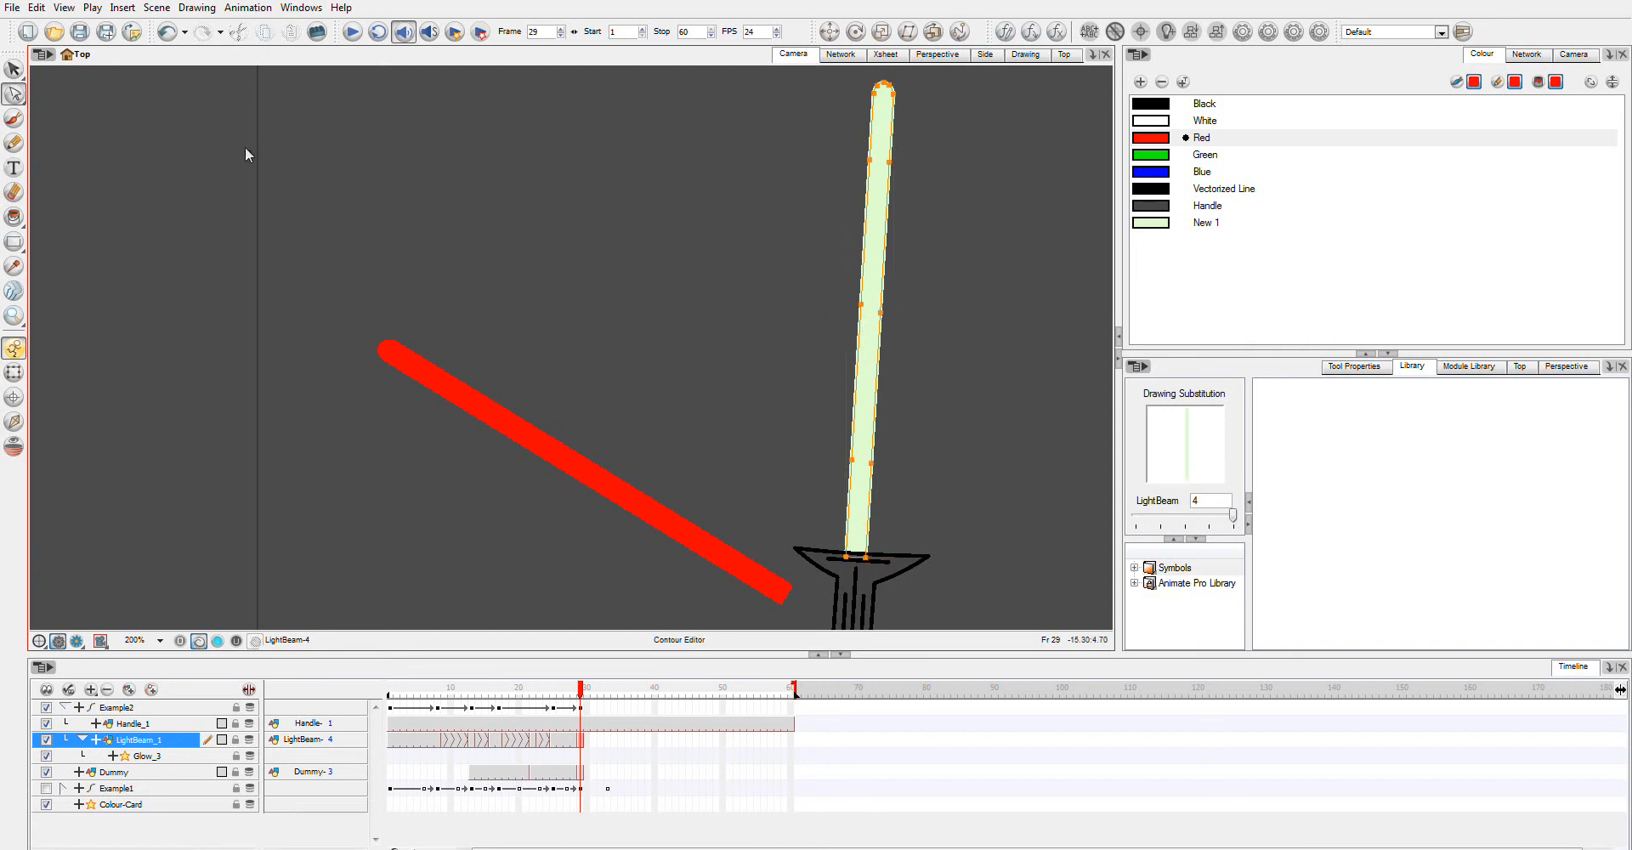
{"action": "left_click_drag", "start_coordinate": [867, 168], "coordinate": [829, 289]}
{"action": "left_click", "coordinate": [829, 289]}
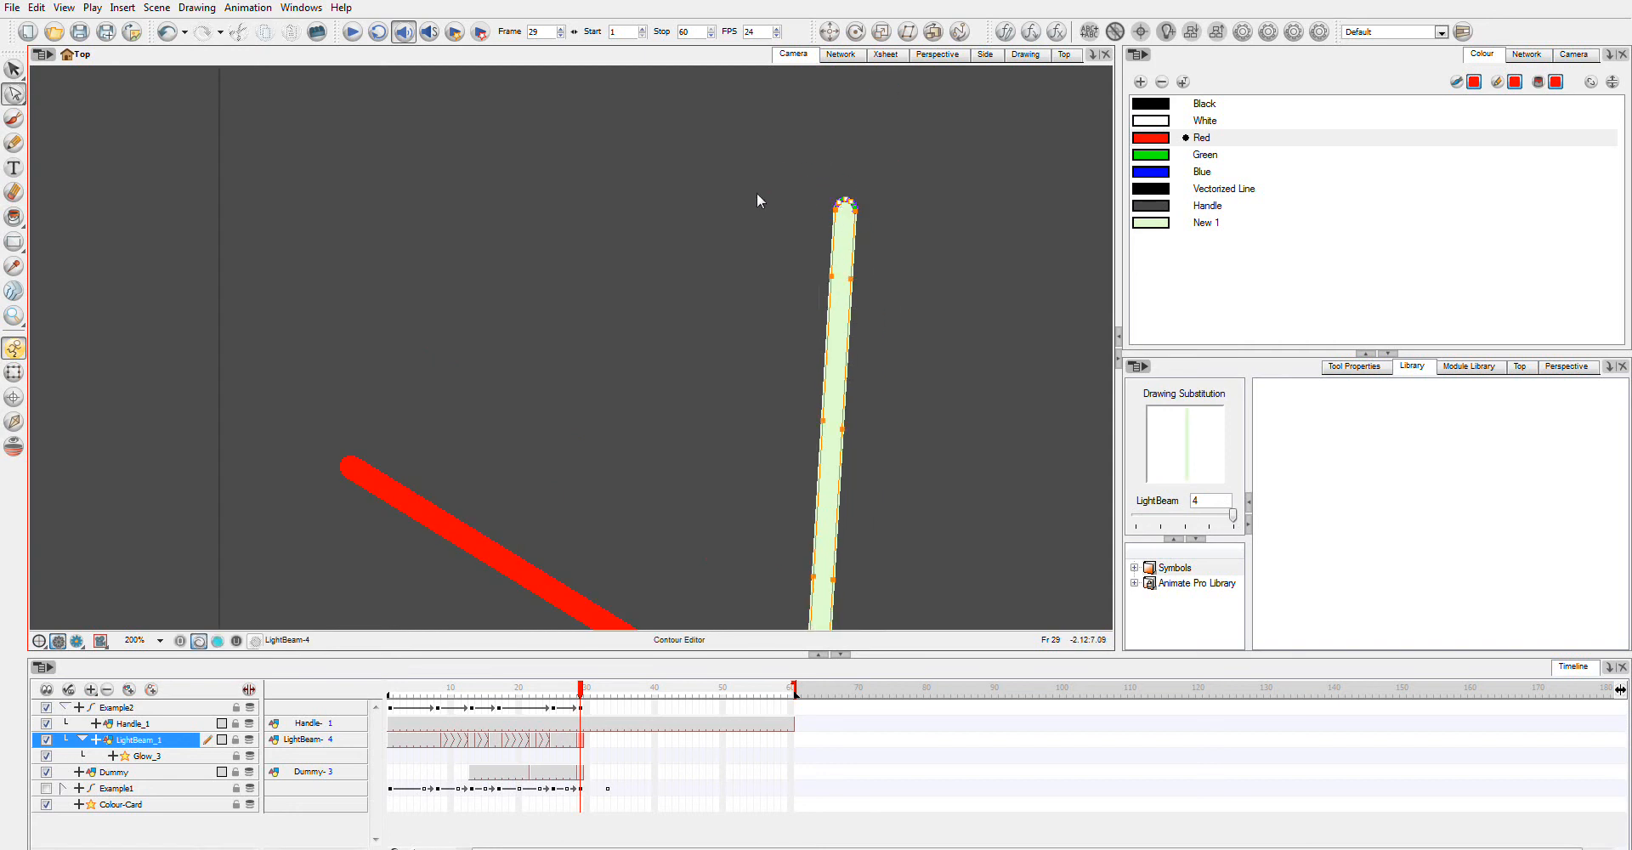
{"action": "key", "text": "Delete"}
{"action": "left_click_drag", "start_coordinate": [978, 473], "coordinate": [980, 371]}
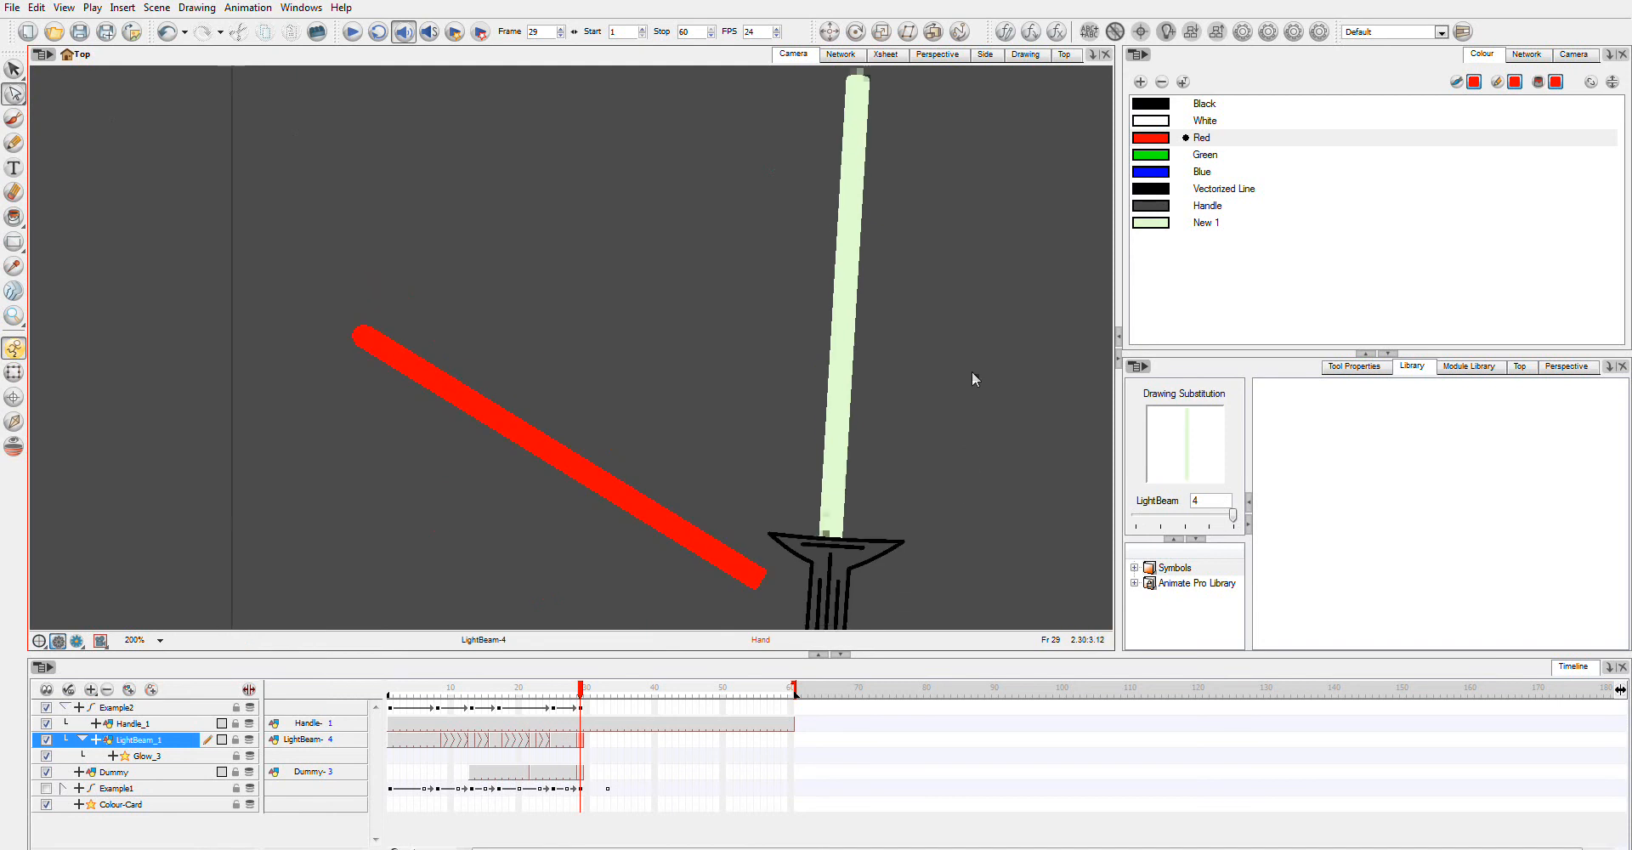
{"action": "mouse_move", "coordinate": [771, 162]}
{"action": "left_mouse_down"}
{"action": "mouse_move", "coordinate": [805, 478]}
{"action": "mouse_move", "coordinate": [929, 237]}
{"action": "mouse_move", "coordinate": [846, 156]}
{"action": "mouse_move", "coordinate": [903, 189]}
{"action": "mouse_move", "coordinate": [893, 236]}
{"action": "left_mouse_up"}
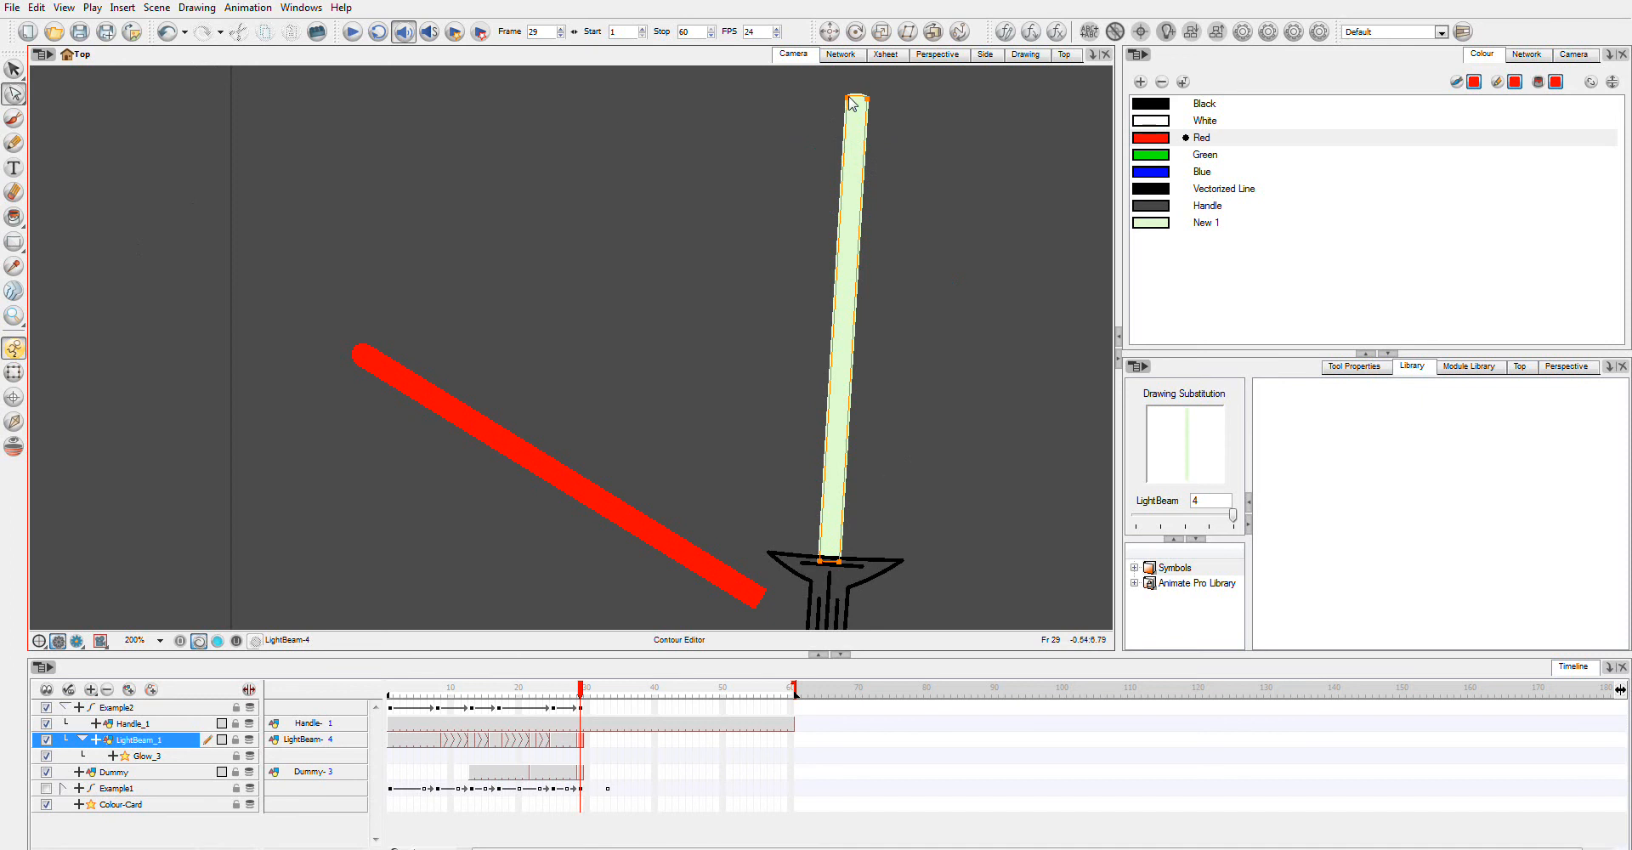
Stretch the beam's left corner points to the red guide and curve its lower and upper edges into a fan-shaped swoosh
{"action": "mouse_move", "coordinate": [853, 102]}
{"action": "left_mouse_down"}
{"action": "mouse_move", "coordinate": [485, 200]}
{"action": "mouse_move", "coordinate": [346, 295]}
{"action": "mouse_move", "coordinate": [371, 340]}
{"action": "left_mouse_up"}
{"action": "left_click_drag", "start_coordinate": [818, 561], "coordinate": [764, 588]}
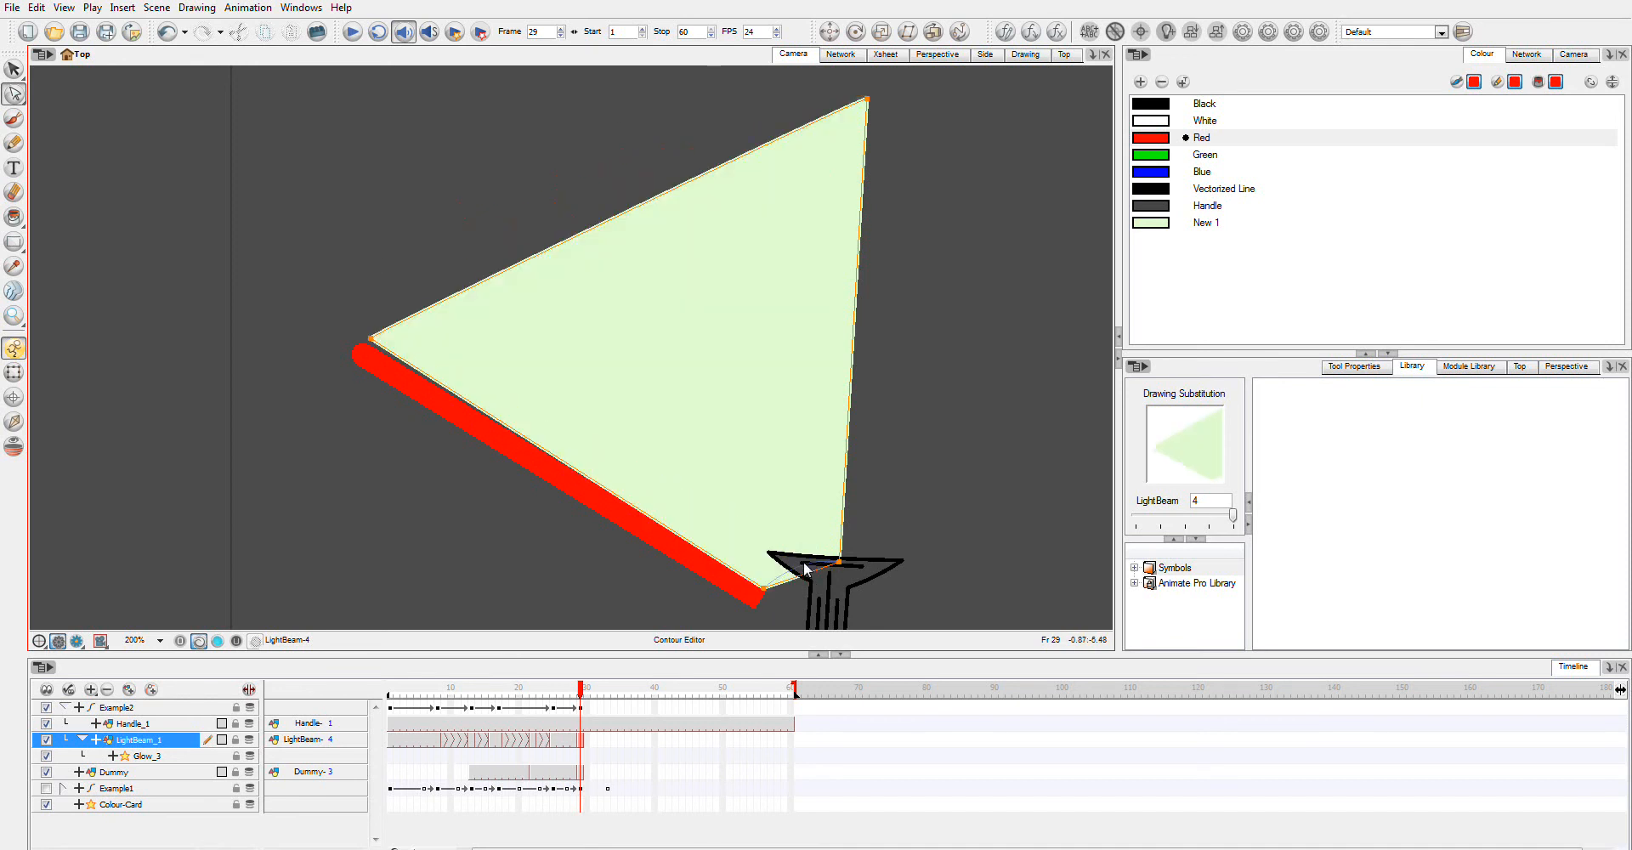
{"action": "key", "text": "Escape"}
{"action": "left_click_drag", "start_coordinate": [612, 498], "coordinate": [627, 481]}
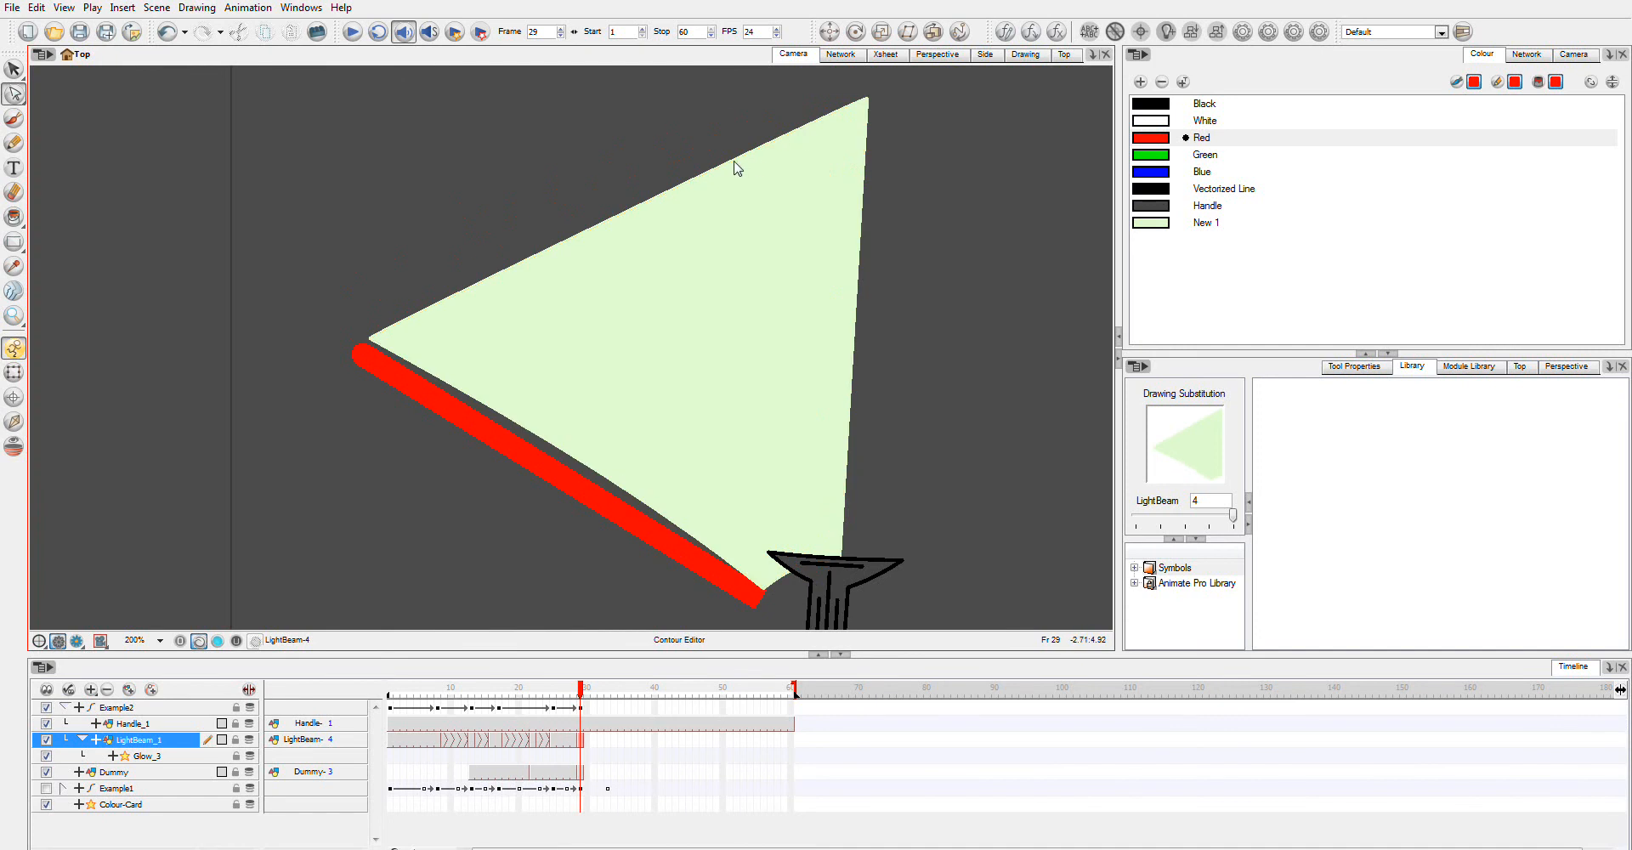
{"action": "left_click_drag", "start_coordinate": [735, 168], "coordinate": [698, 117]}
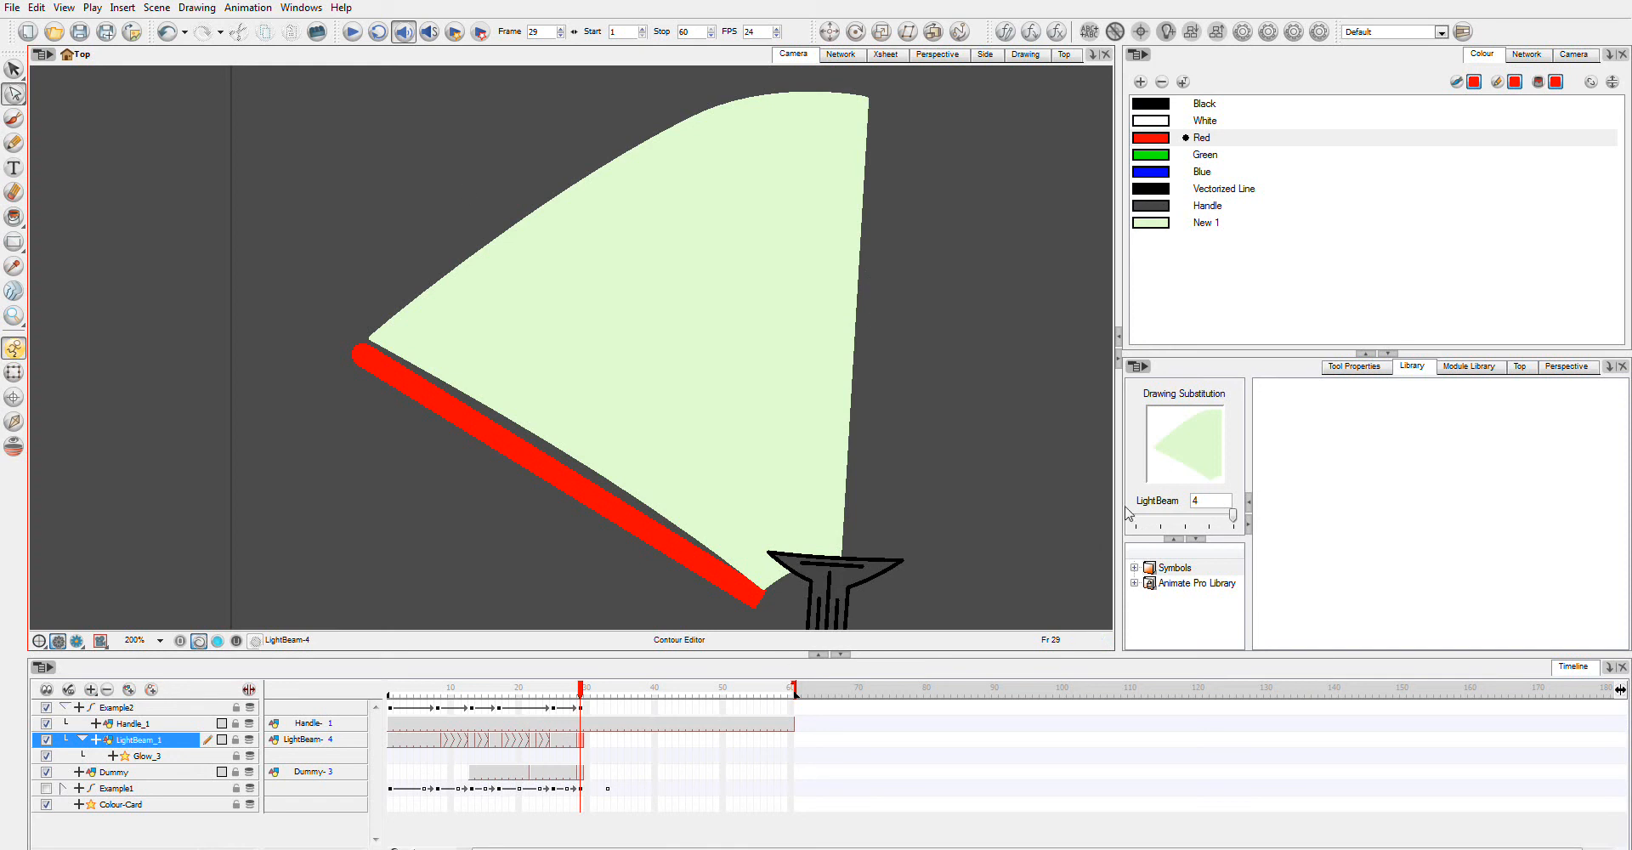
Substitute drawing 1 on LightBeam_1 at frame 32 and extend its exposure to frame 60
{"action": "left_click", "coordinate": [573, 745]}
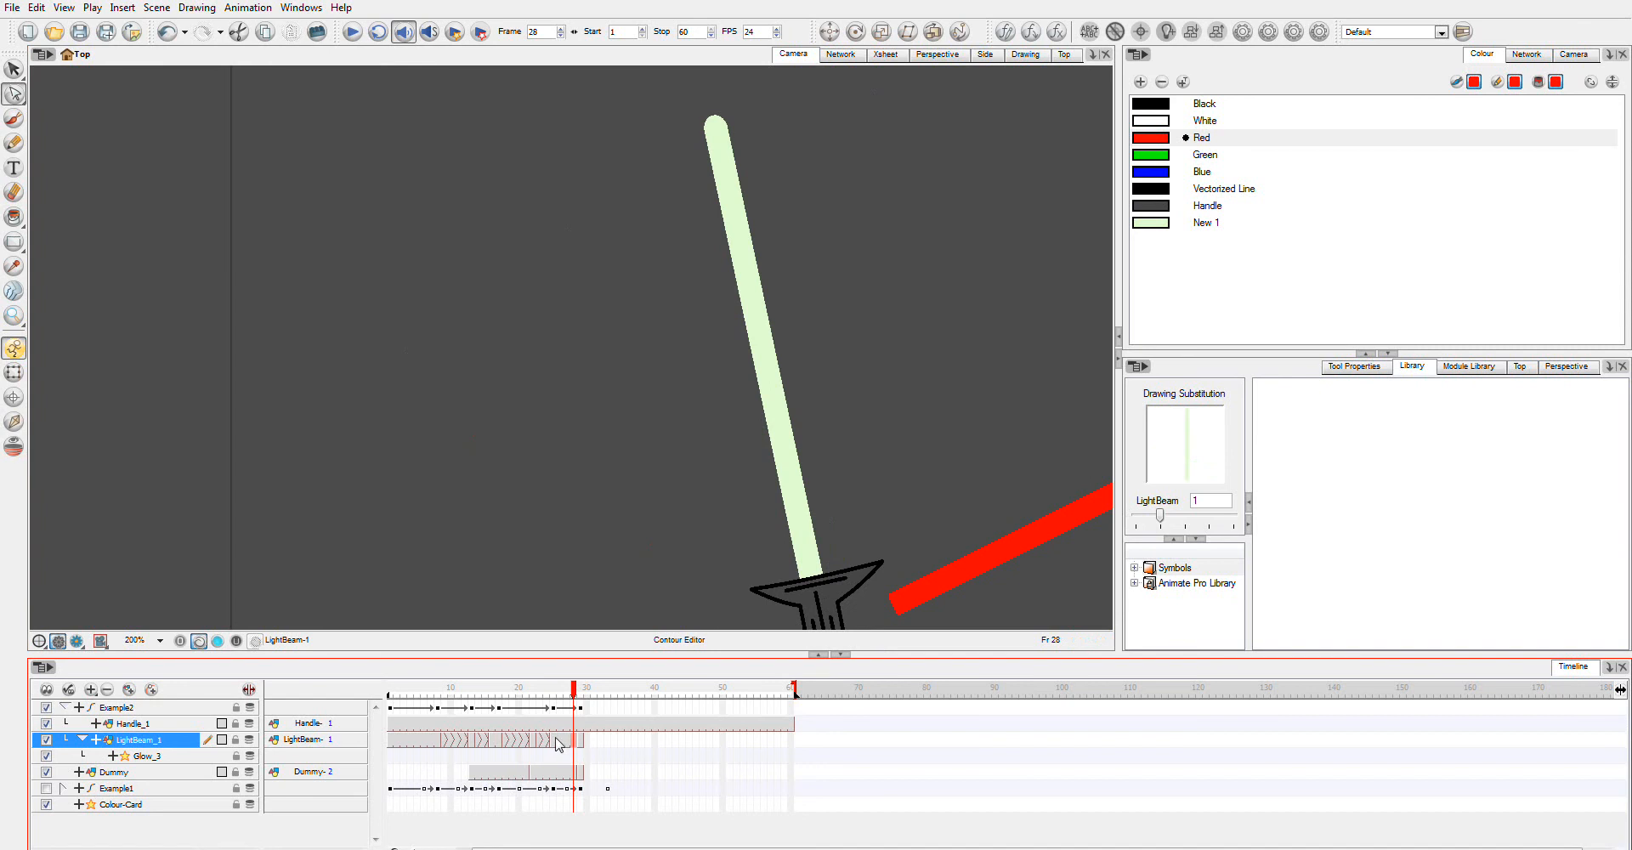
{"action": "left_click", "coordinate": [603, 744]}
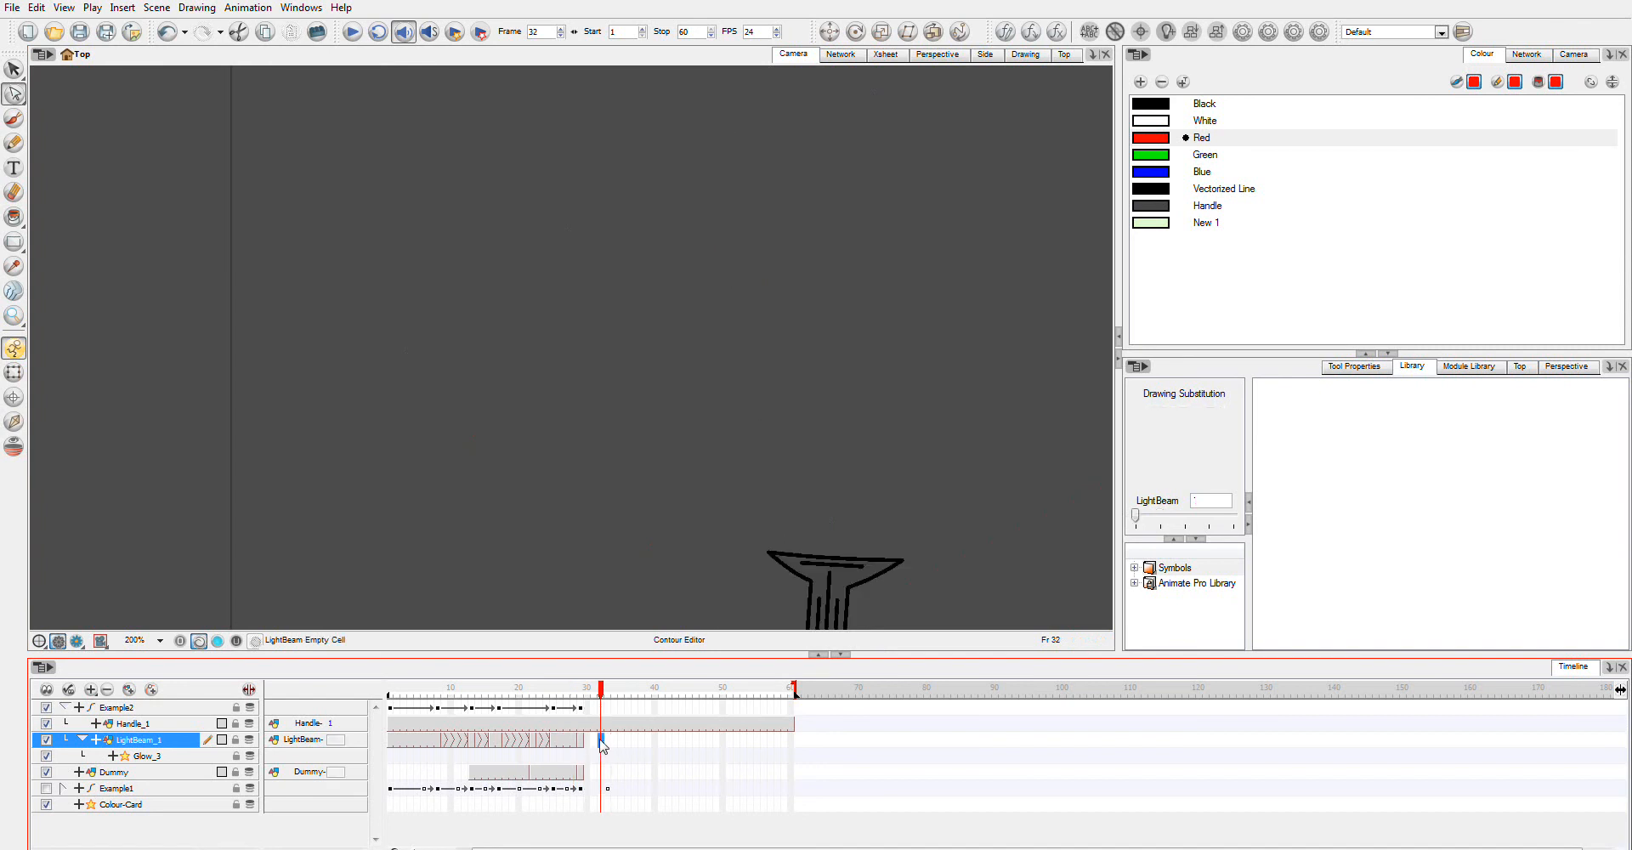
{"action": "left_click", "coordinate": [1172, 520]}
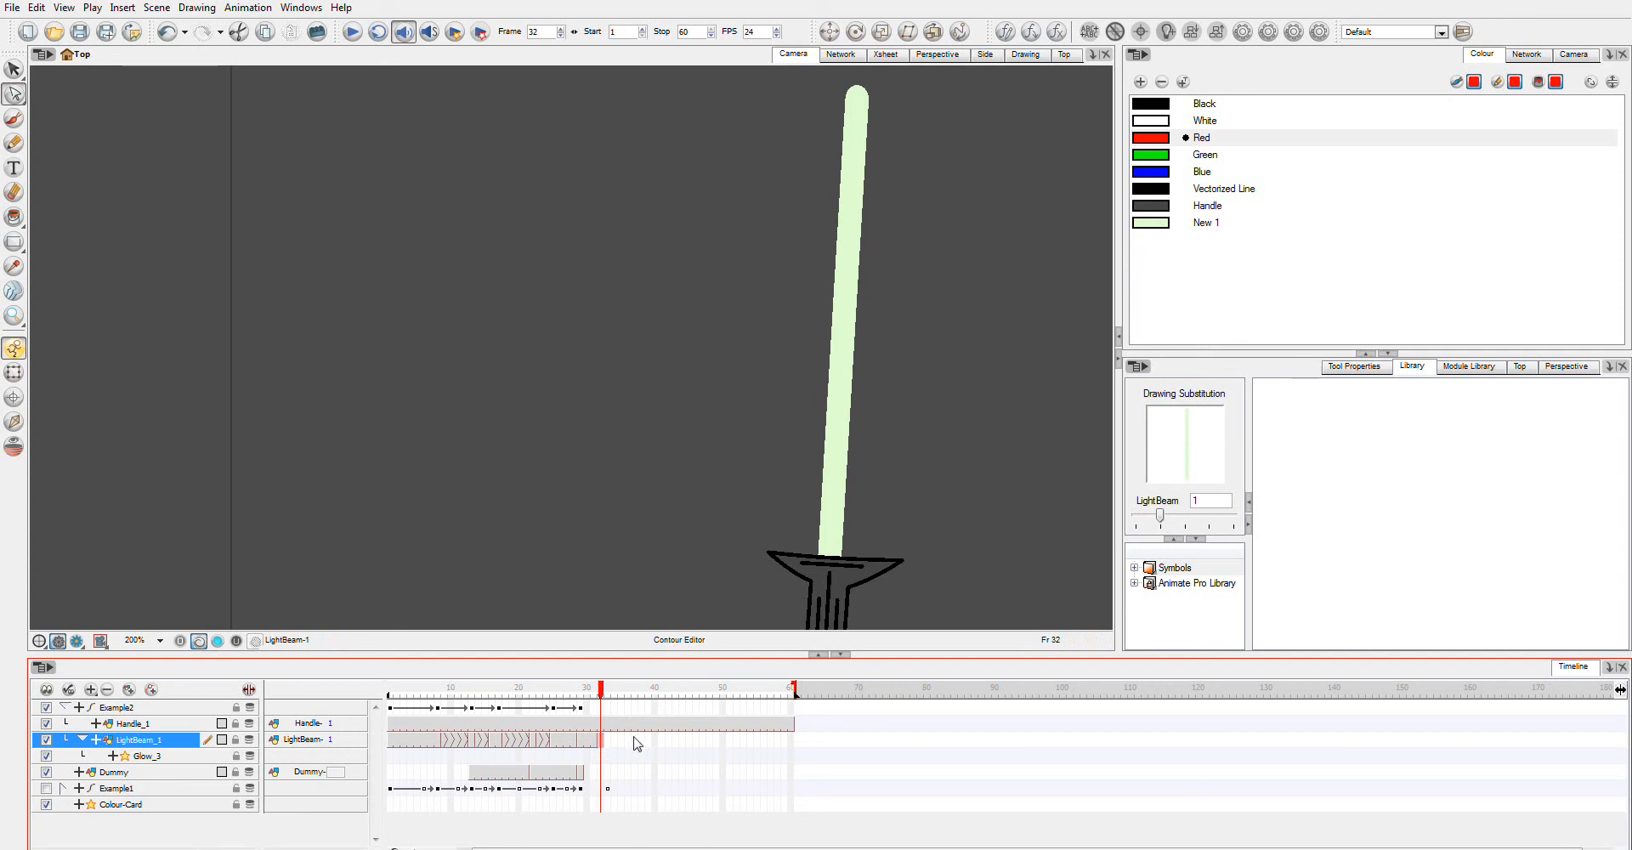
{"action": "left_click", "coordinate": [790, 743]}
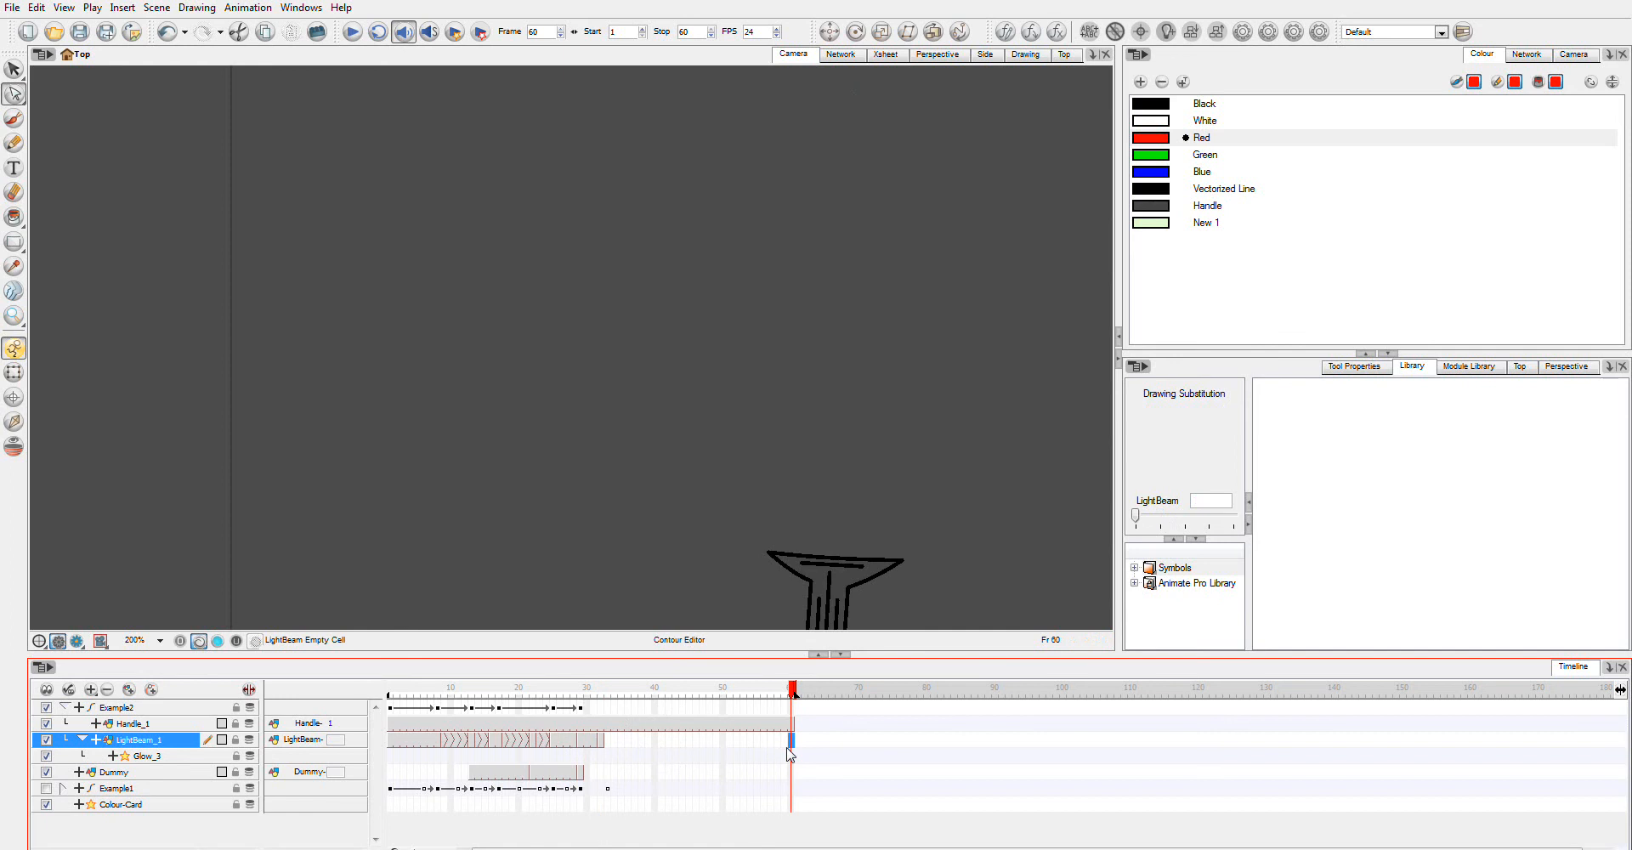
{"action": "key", "text": "F5"}
Try to morph the straight beam on LightBeam_1 into the frame 29 swoosh, with in-betweens running through frame 28
{"action": "left_click", "coordinate": [575, 744]}
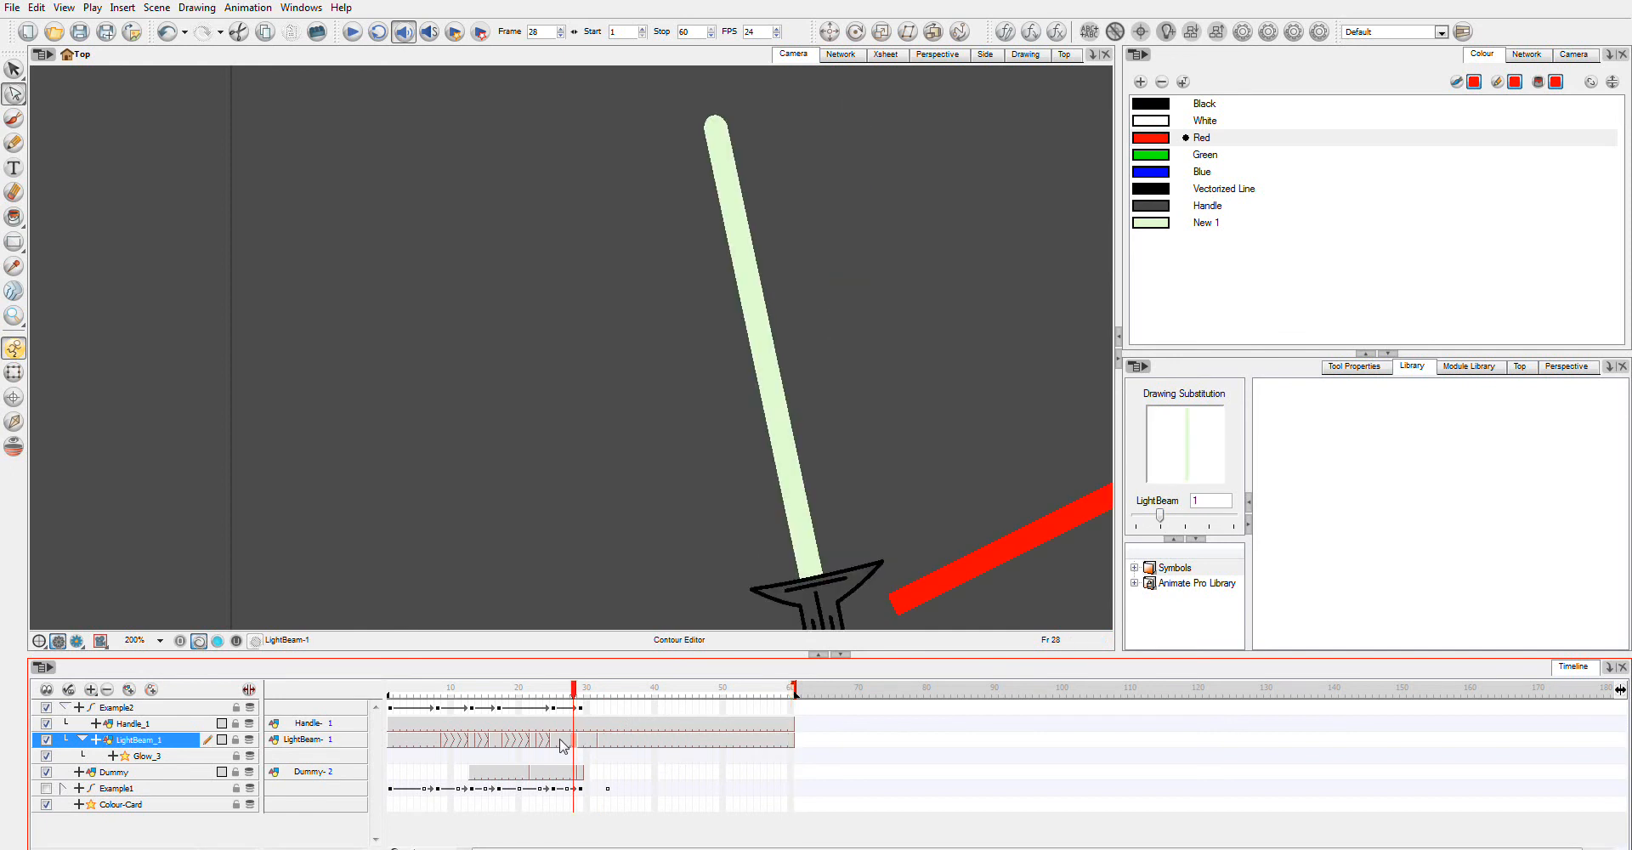
{"action": "left_click", "coordinate": [560, 742]}
{"action": "key", "text": "m"}
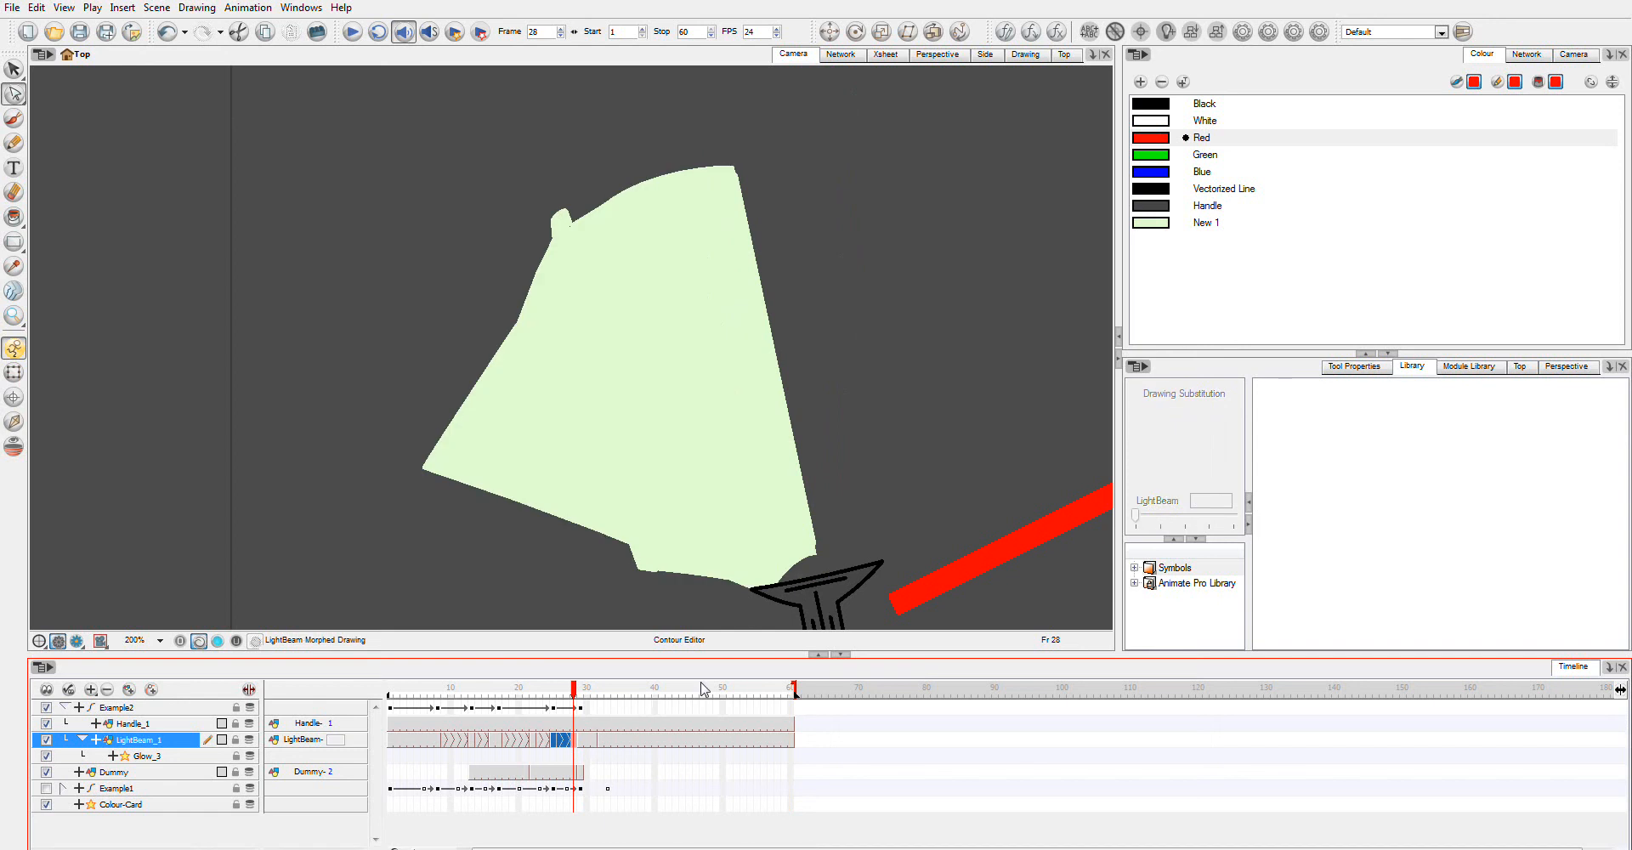
{"action": "left_click_drag", "start_coordinate": [581, 688], "coordinate": [602, 701]}
{"action": "left_click", "coordinate": [652, 776]}
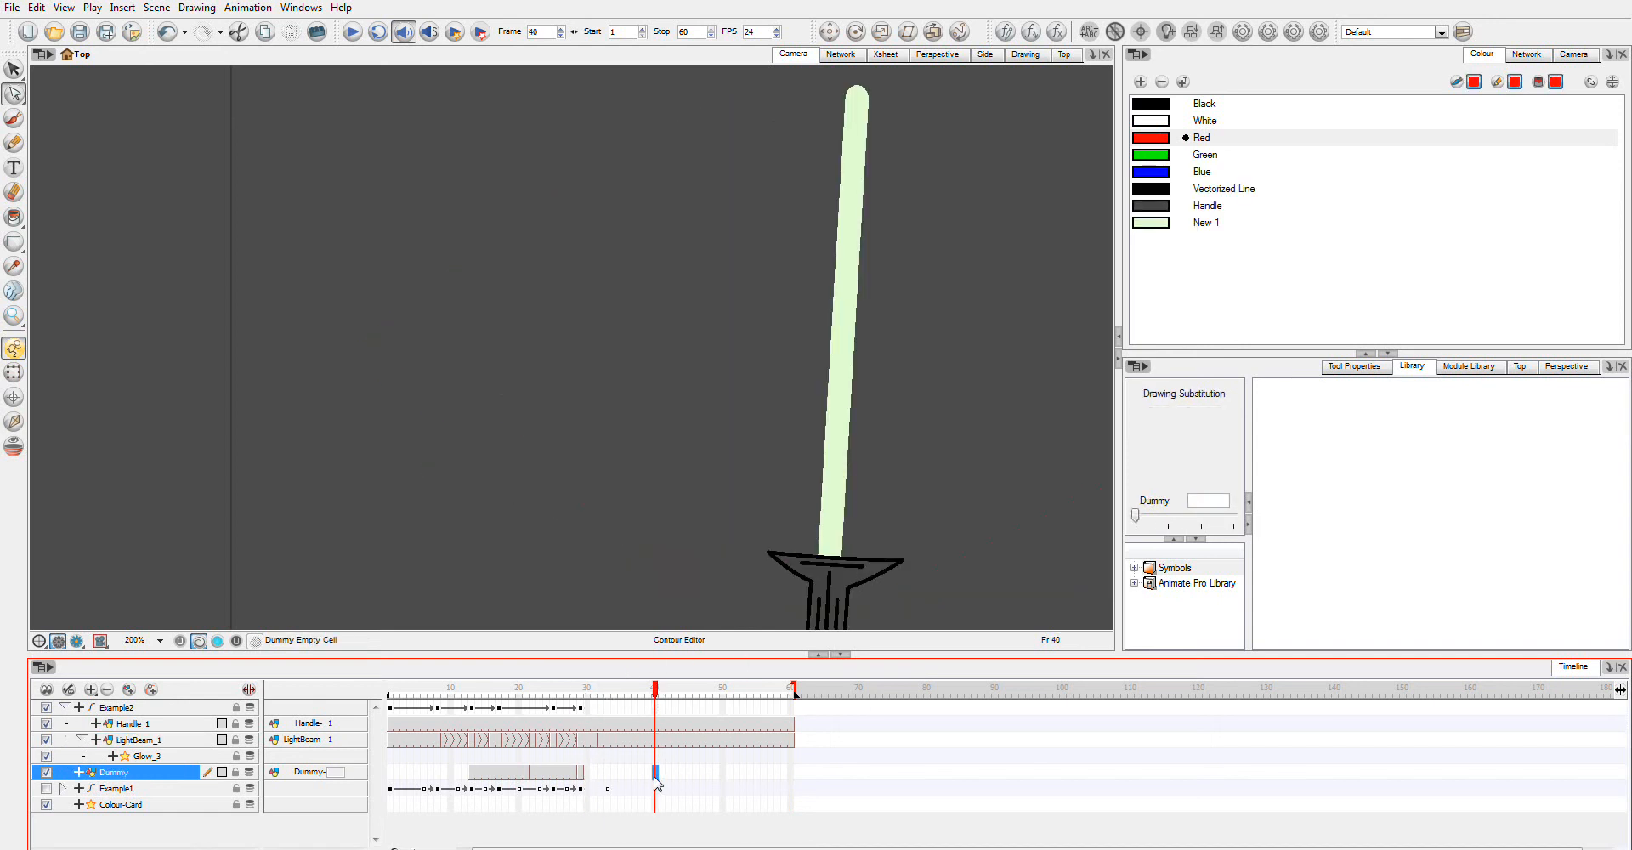
Morph the LightBeam_1 beam from frame 26 through frame 28 into the swoosh drawing at frame 29
{"action": "left_click", "coordinate": [560, 741]}
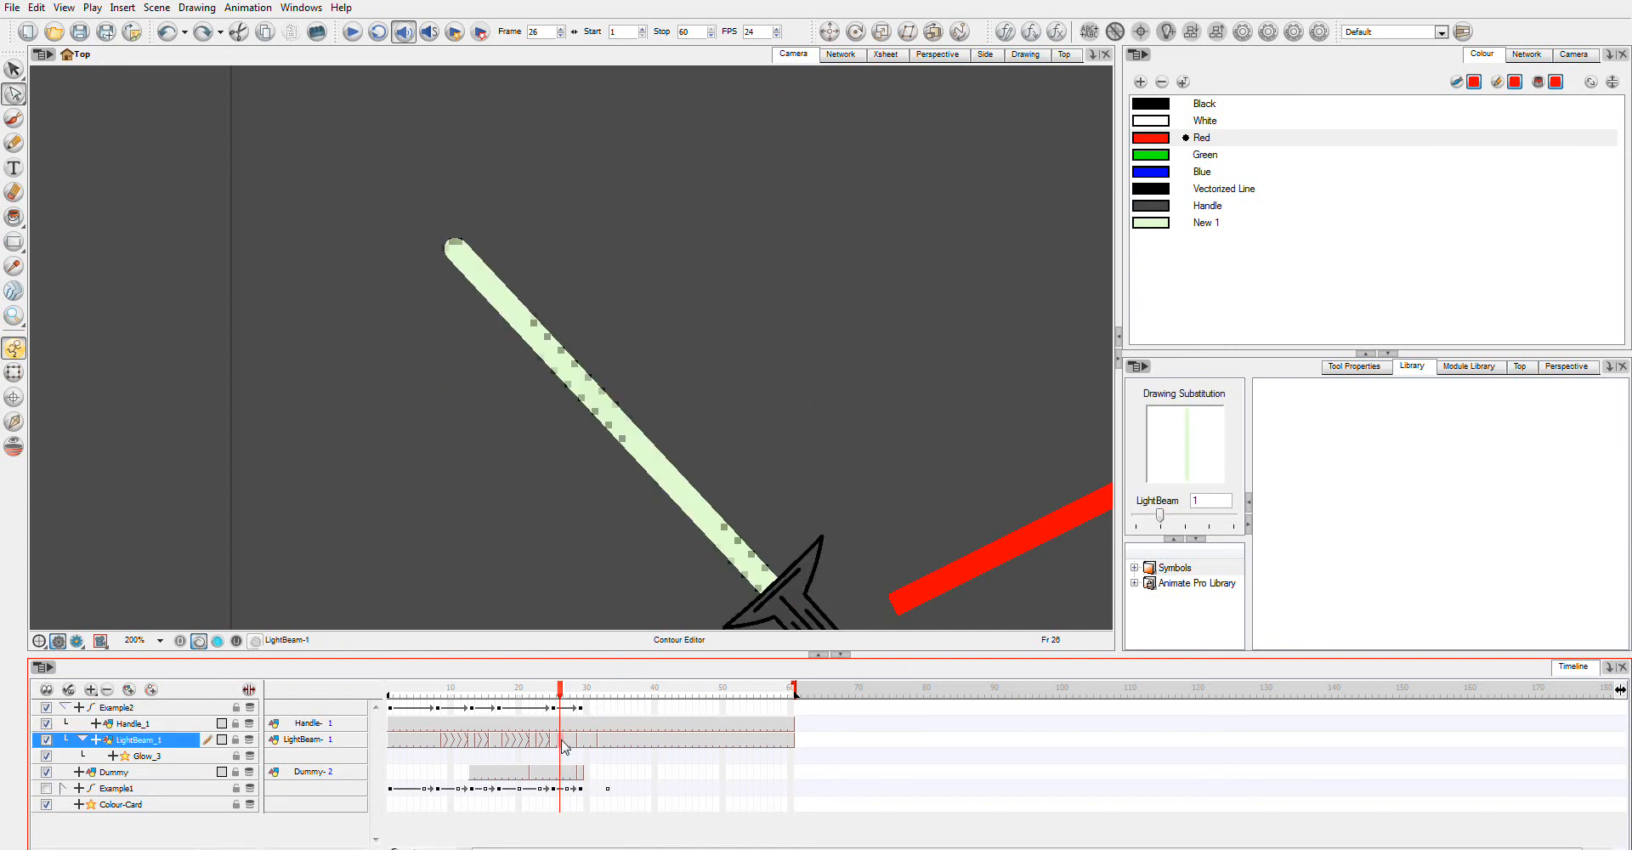
{"action": "left_click", "coordinate": [575, 745]}
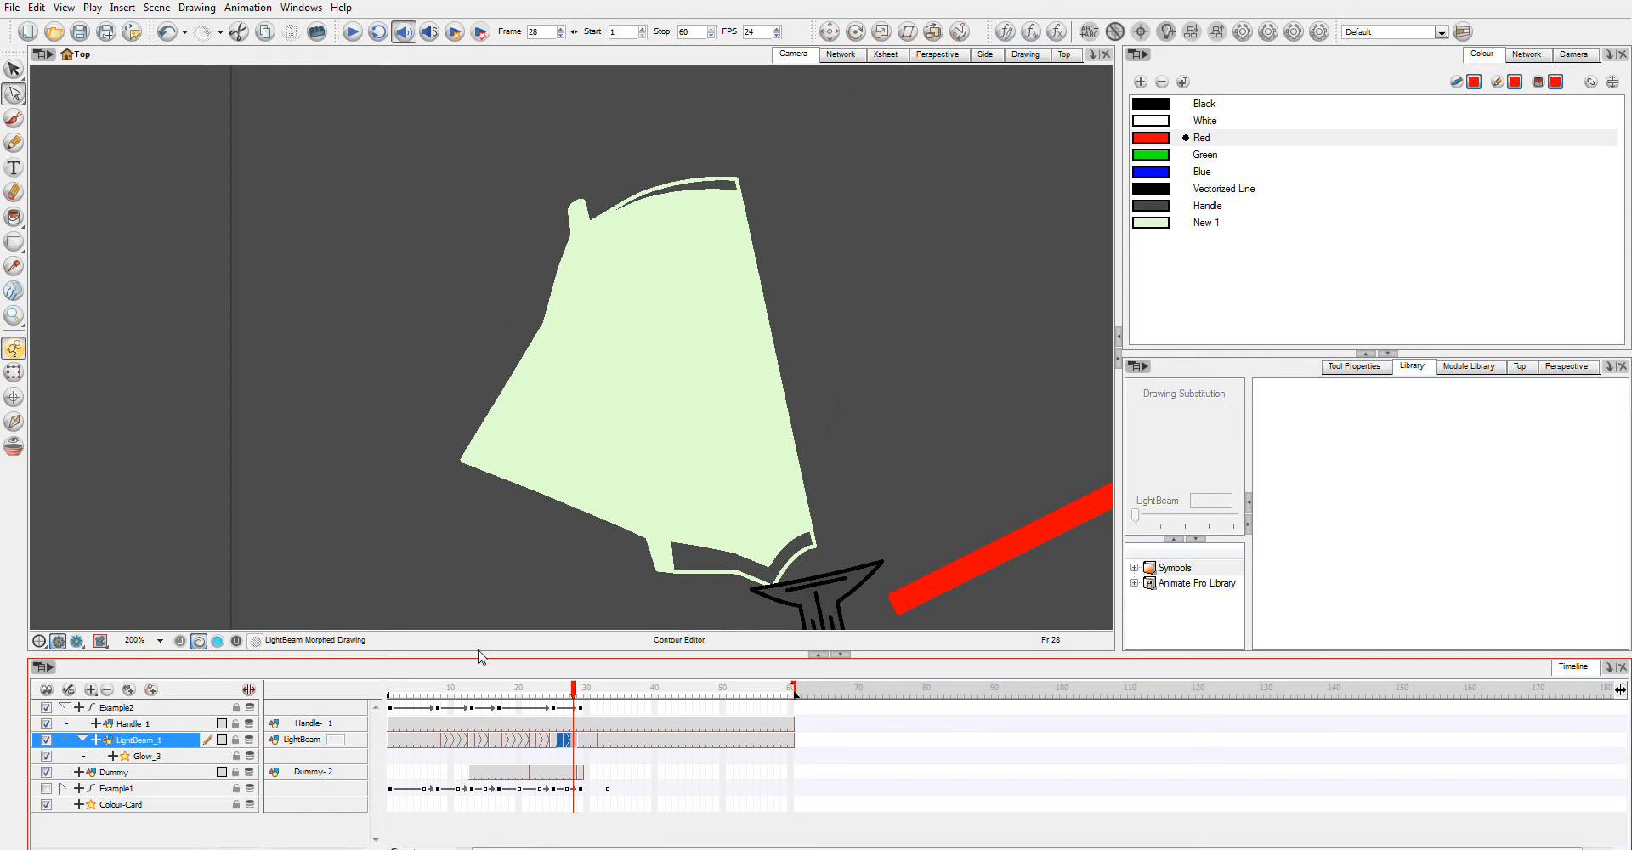
{"action": "left_click", "coordinate": [733, 788]}
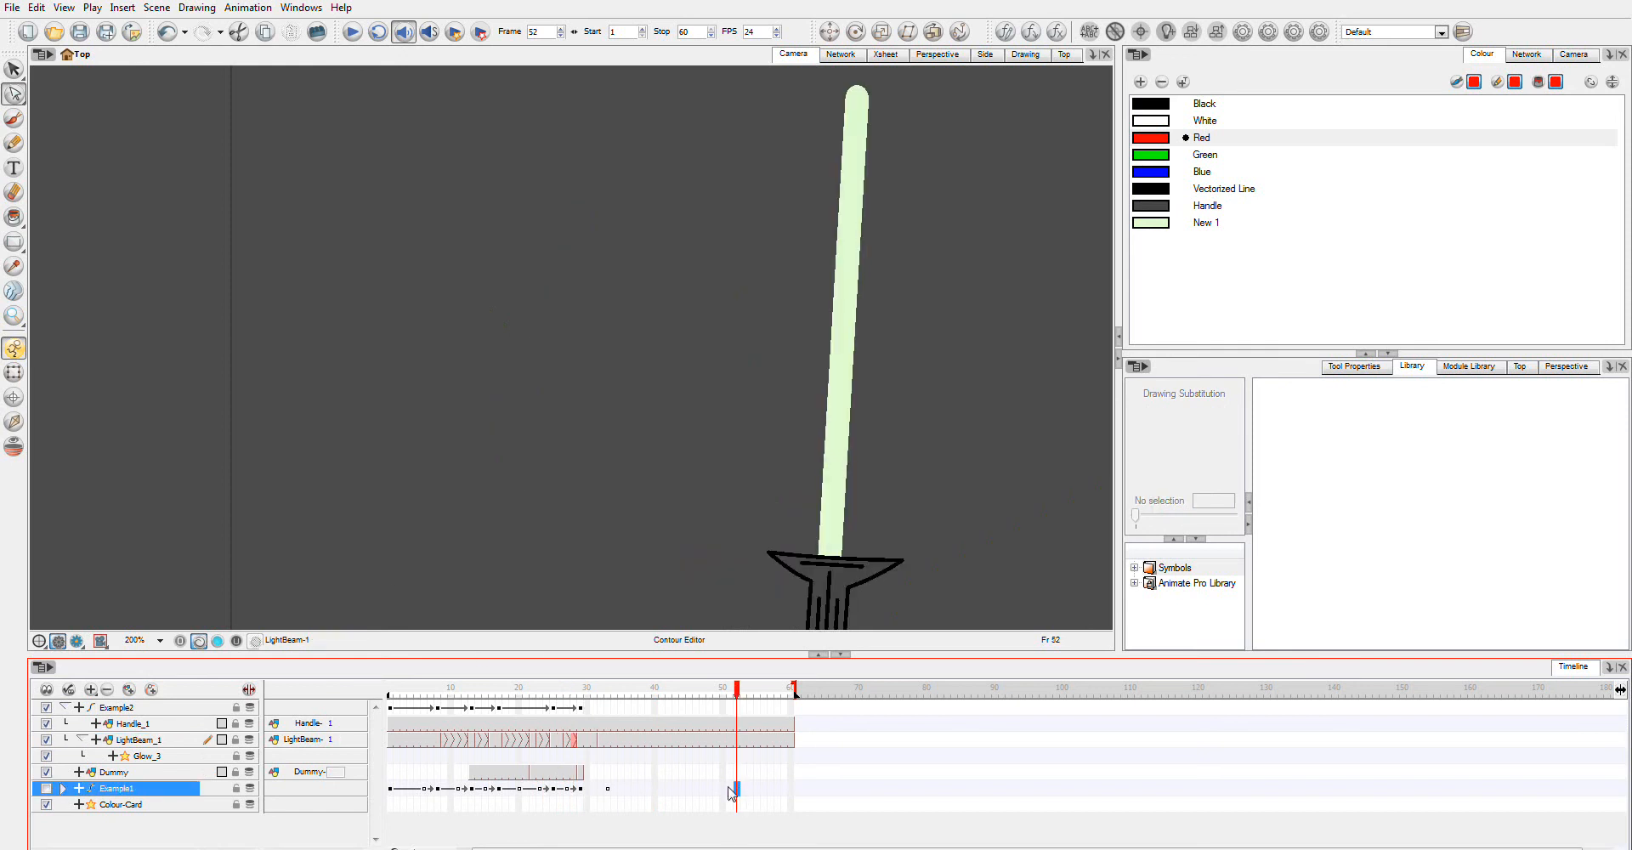
{"action": "left_click", "coordinate": [560, 740]}
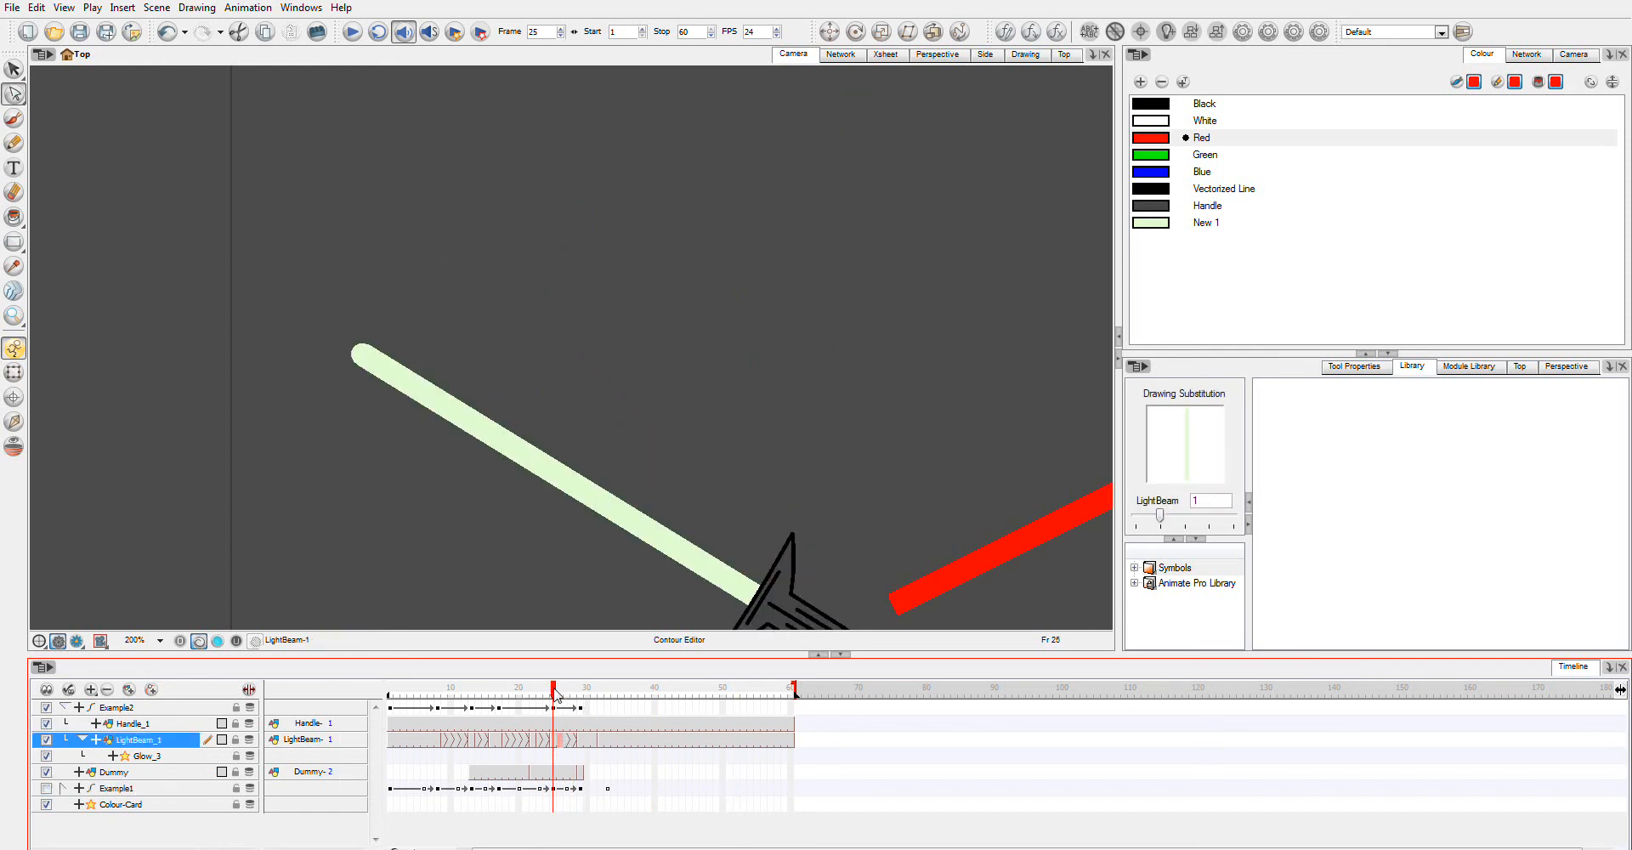
Redo the LightBeam_1 morph so it runs from the straight beam at frame 25 to the swoosh drawing at frame 29
{"action": "left_click_drag", "start_coordinate": [561, 689], "coordinate": [559, 696]}
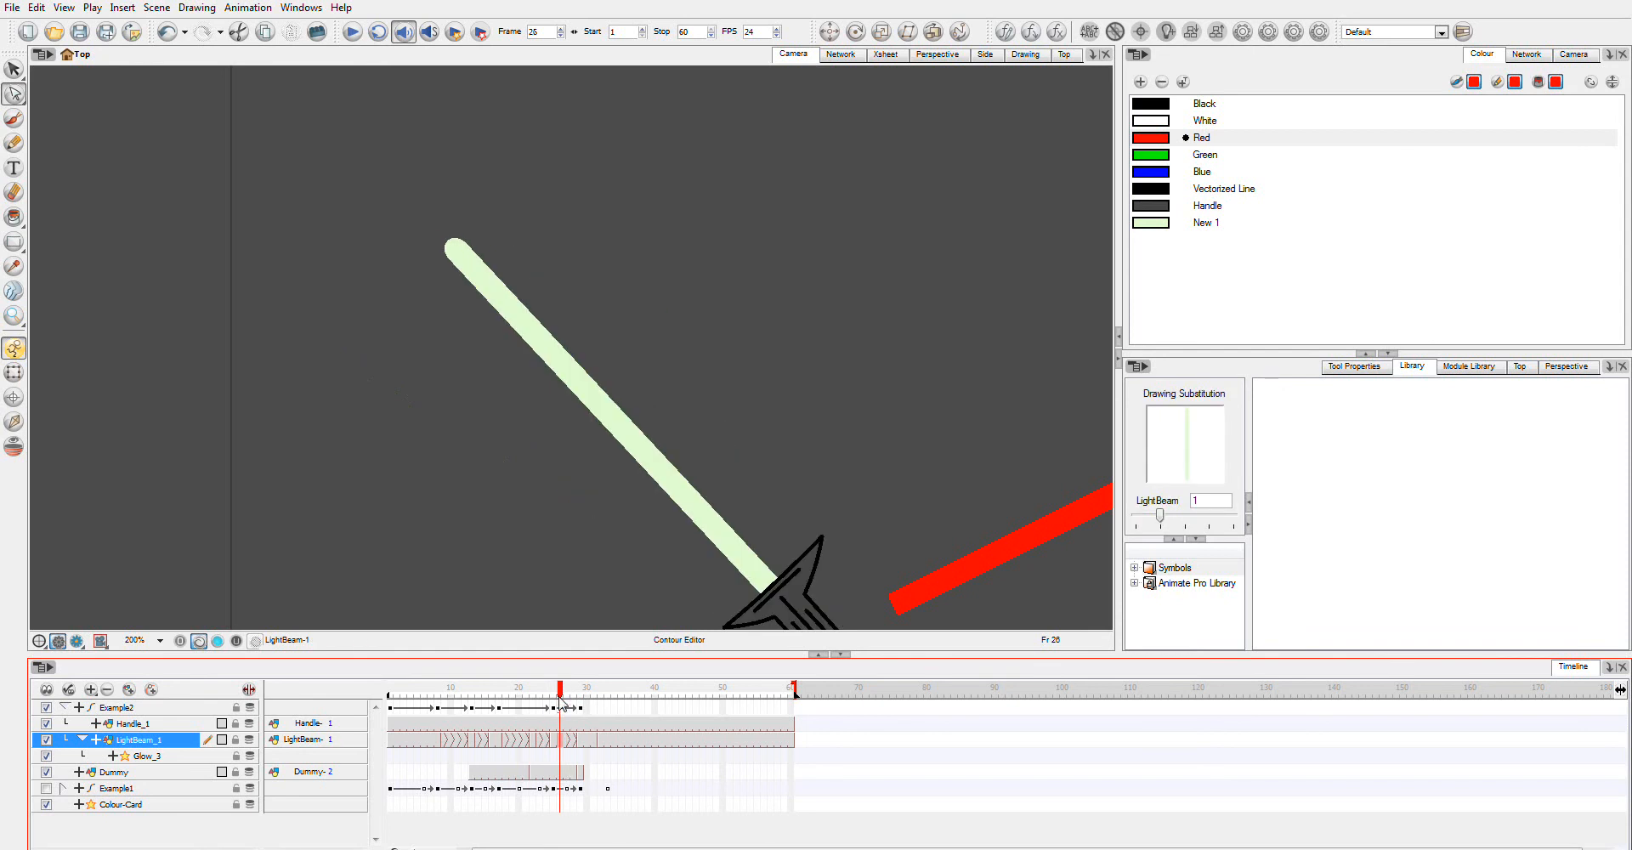
{"action": "left_click", "coordinate": [552, 740]}
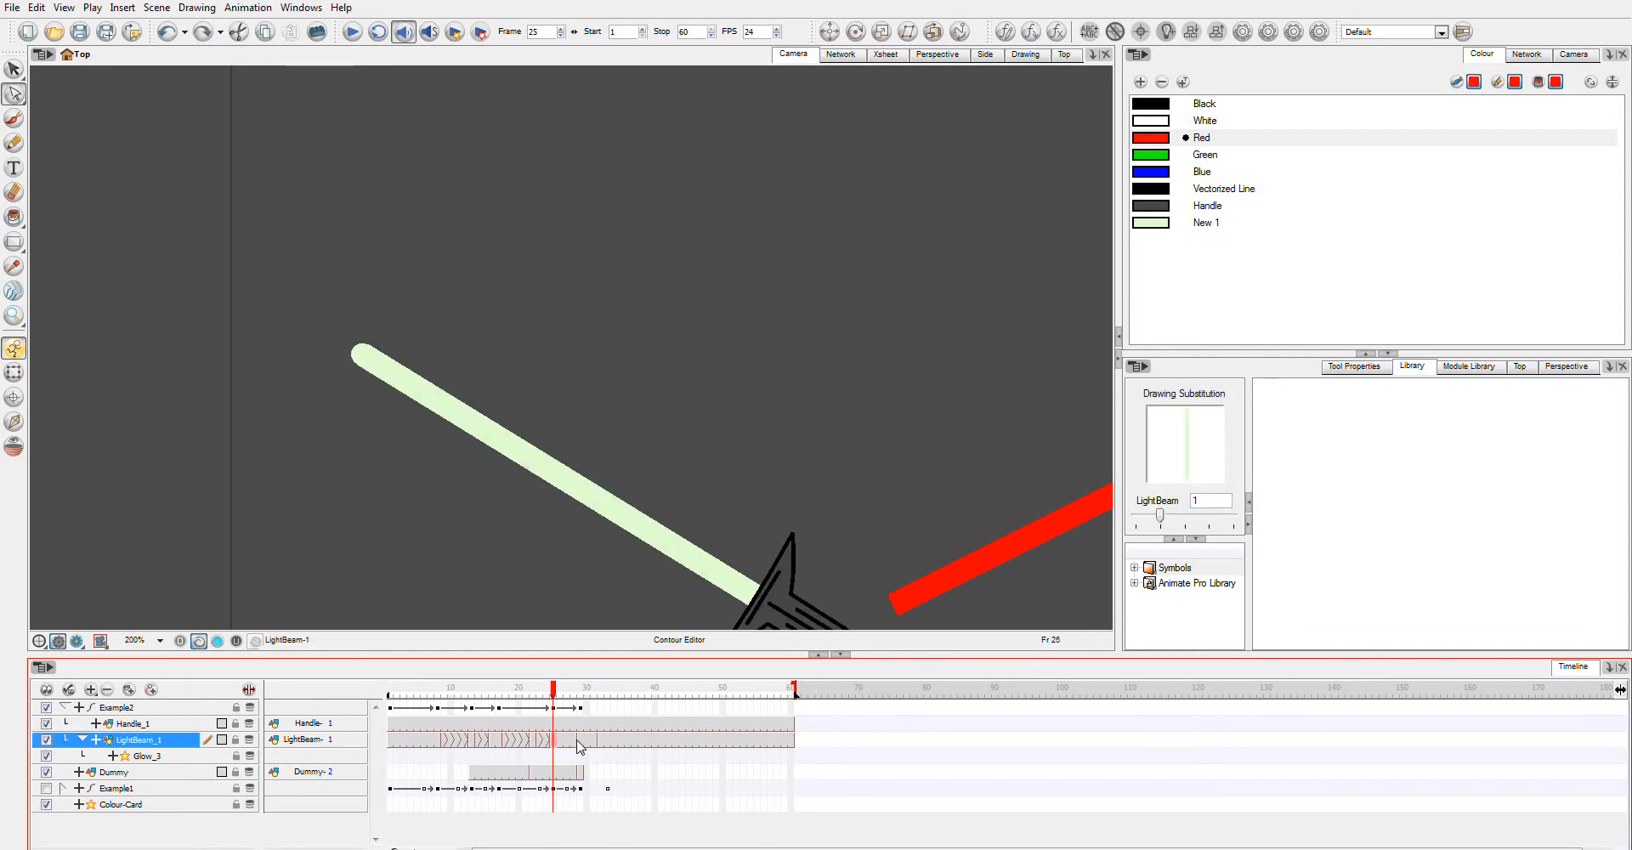
{"action": "left_click_drag", "start_coordinate": [577, 740], "coordinate": [557, 739]}
{"action": "left_click", "coordinate": [650, 742]}
{"action": "left_click", "coordinate": [559, 739]}
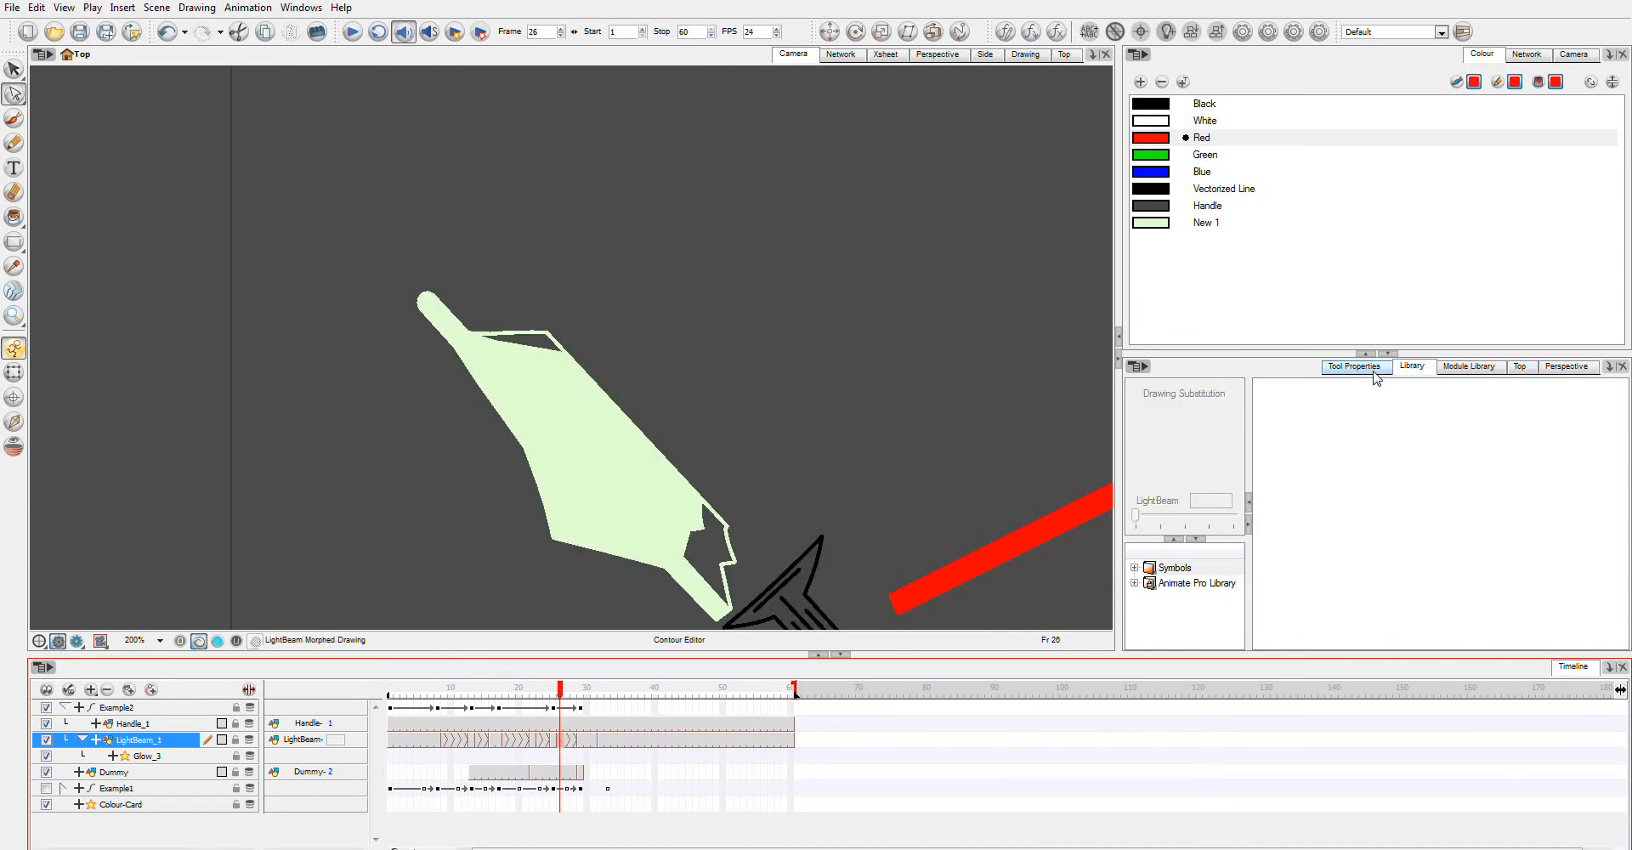
Add seven contour hints, numbered 0 to 6, around the straight beam at frame 25 with the Morphing tool
{"action": "left_click", "coordinate": [556, 740]}
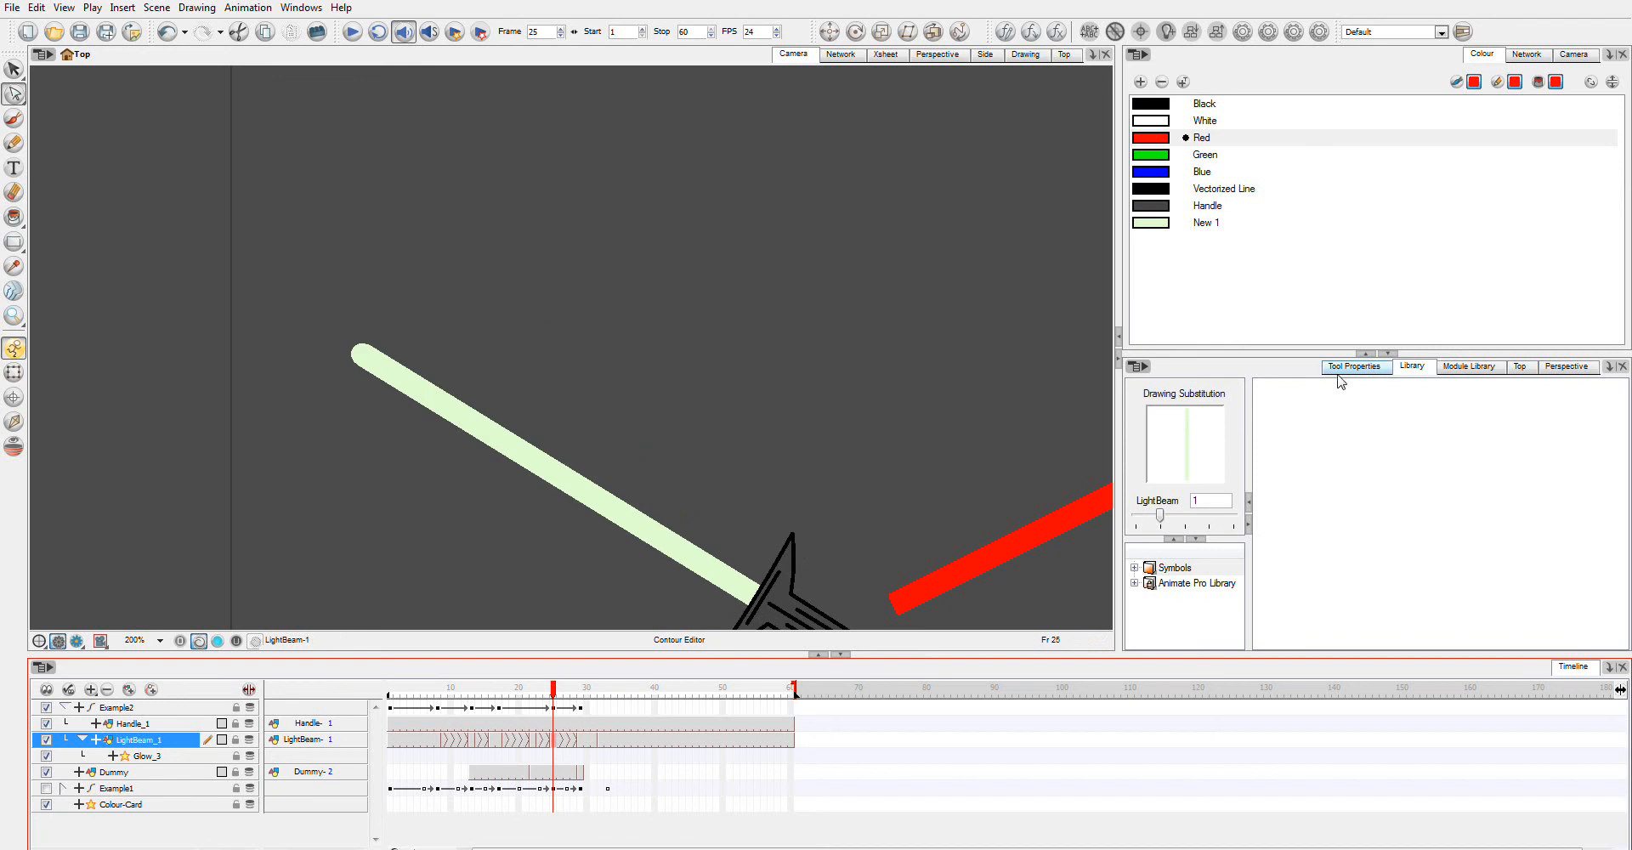
{"action": "left_click", "coordinate": [14, 291]}
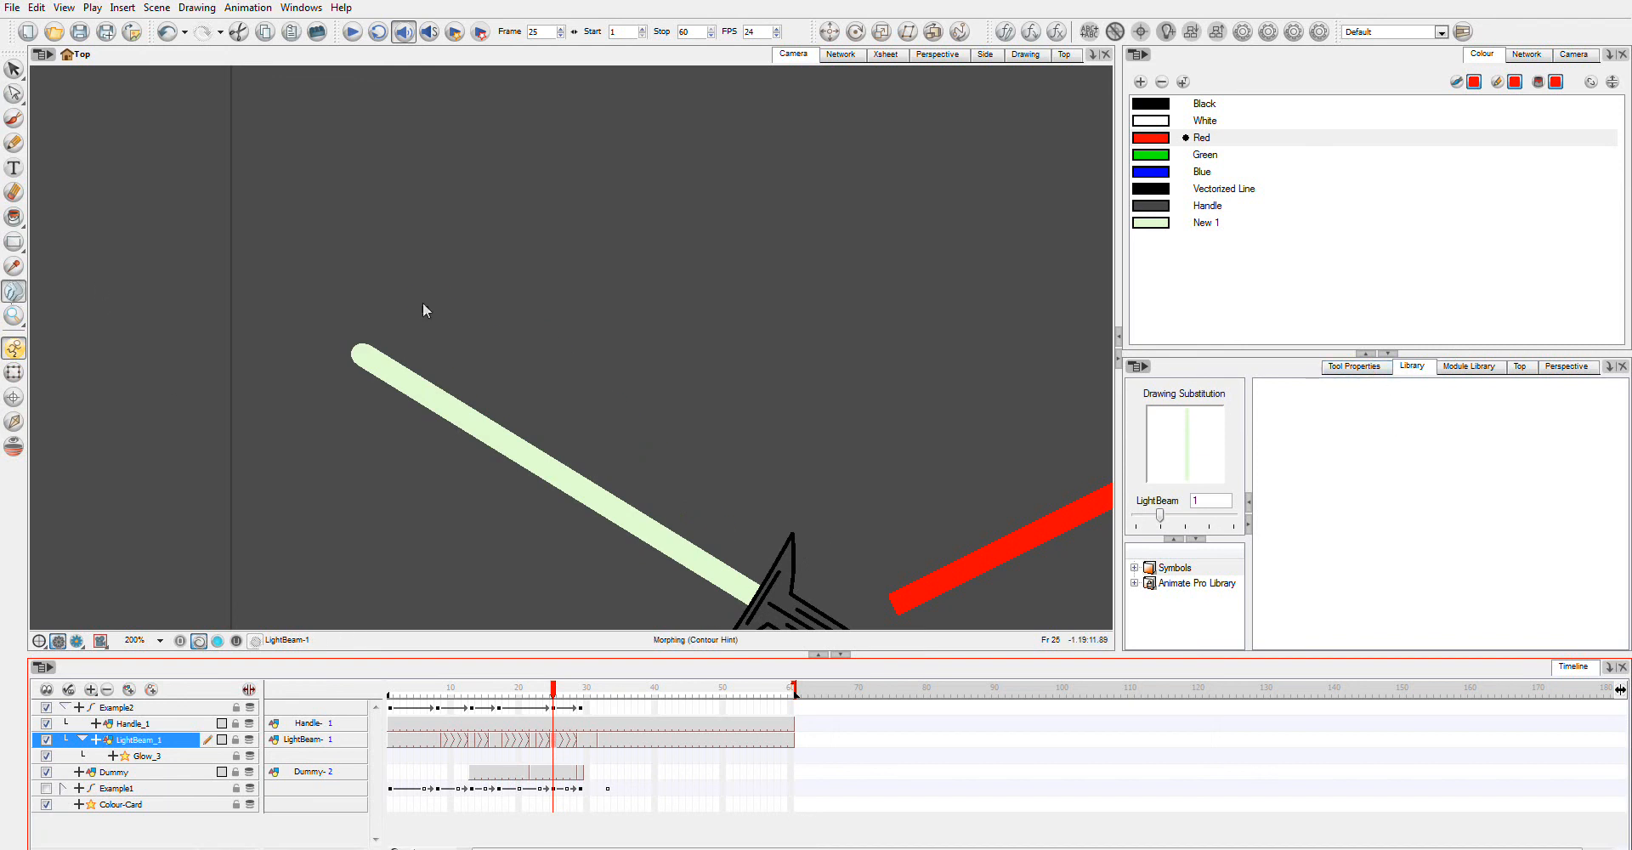
{"action": "left_click", "coordinate": [1331, 368]}
{"action": "left_click", "coordinate": [1154, 442]}
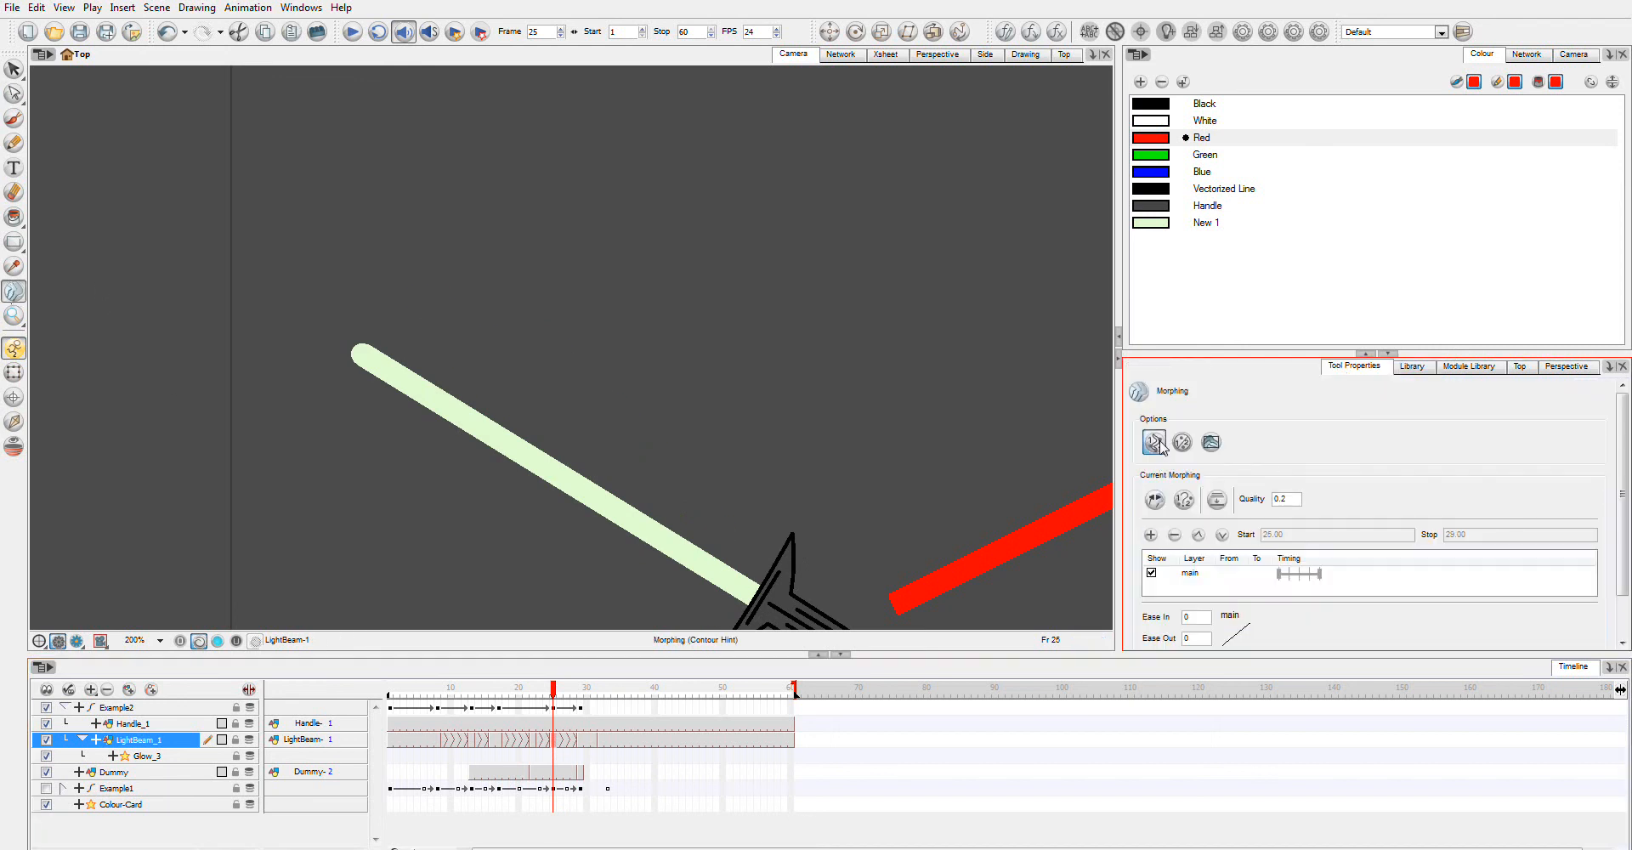
{"action": "left_click", "coordinate": [521, 217]}
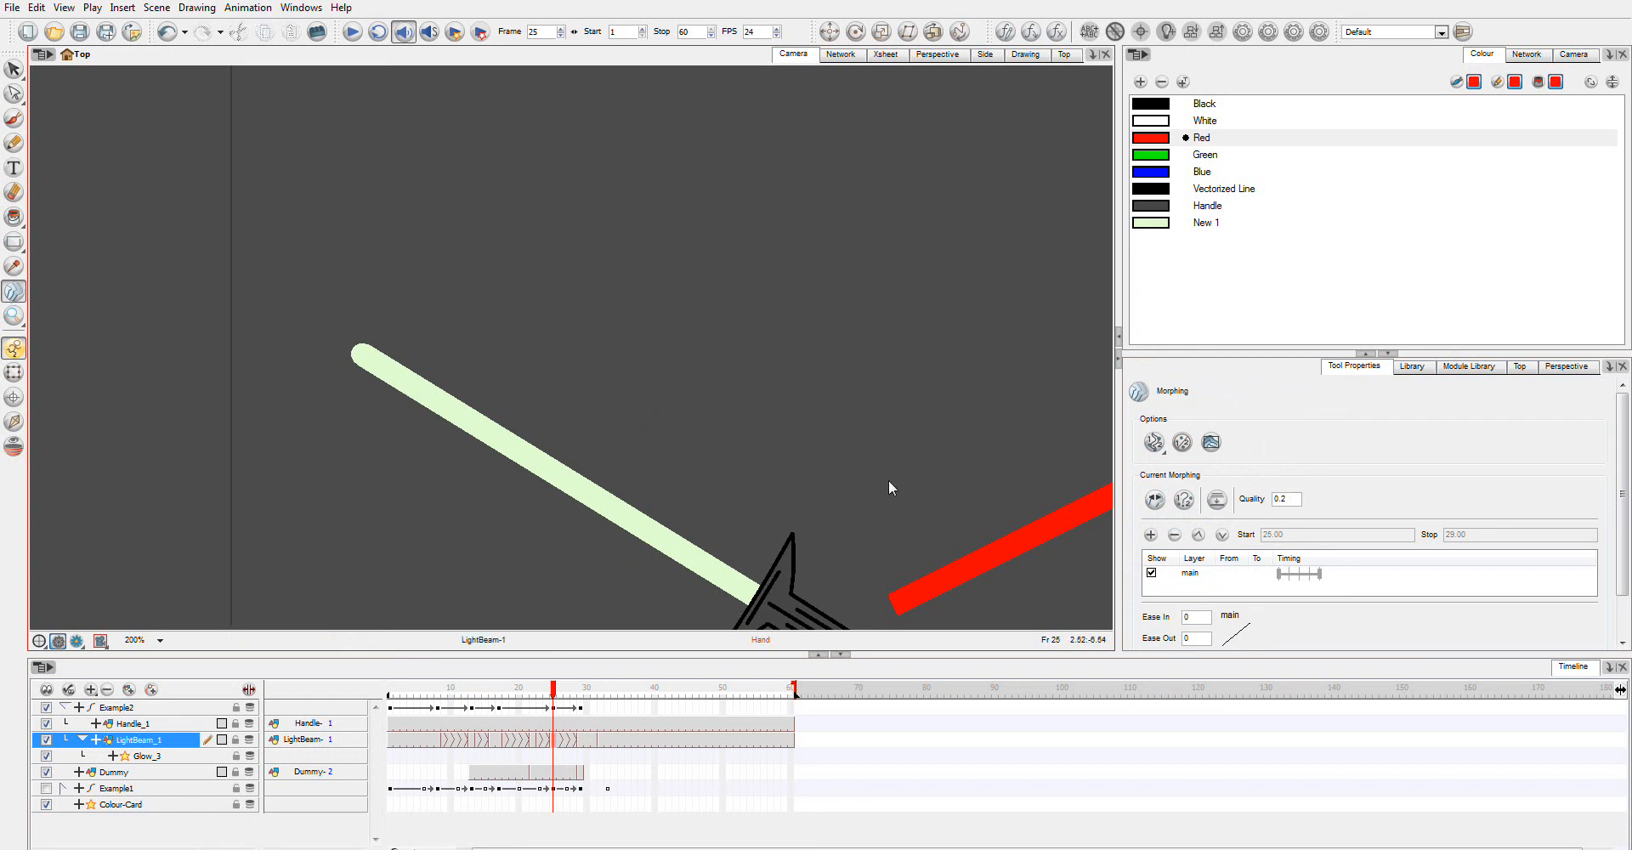
{"action": "left_click_drag", "start_coordinate": [776, 491], "coordinate": [816, 435]}
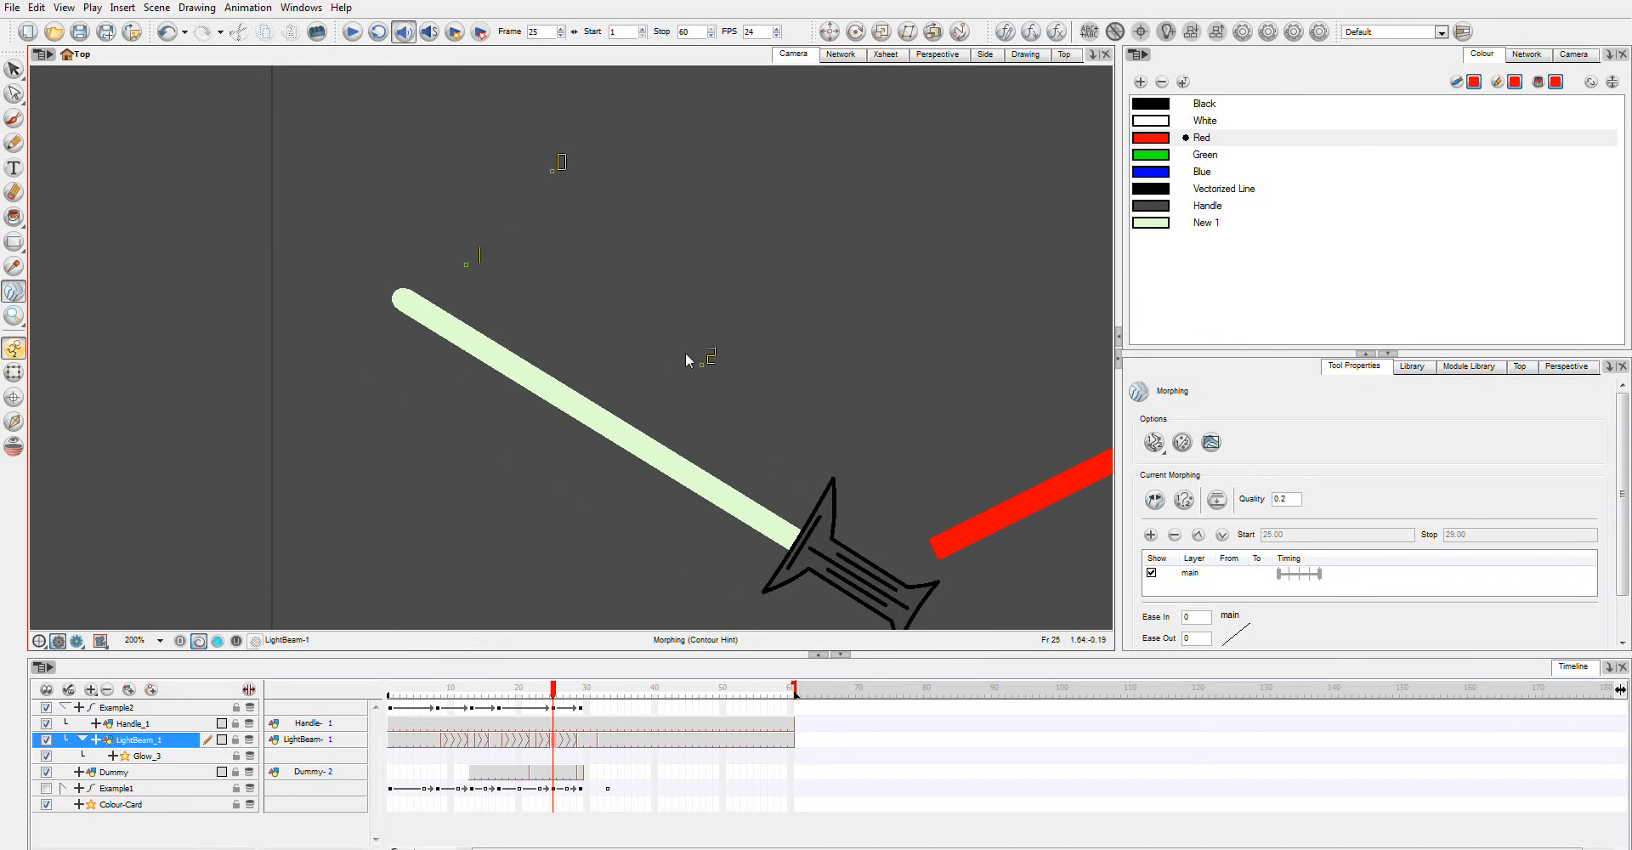
{"action": "left_click", "coordinate": [821, 450]}
Position the frame 25 contour hints on the beam's outline: tip, middle of both long edges and both base corners
{"action": "left_click_drag", "start_coordinate": [553, 172], "coordinate": [411, 288]}
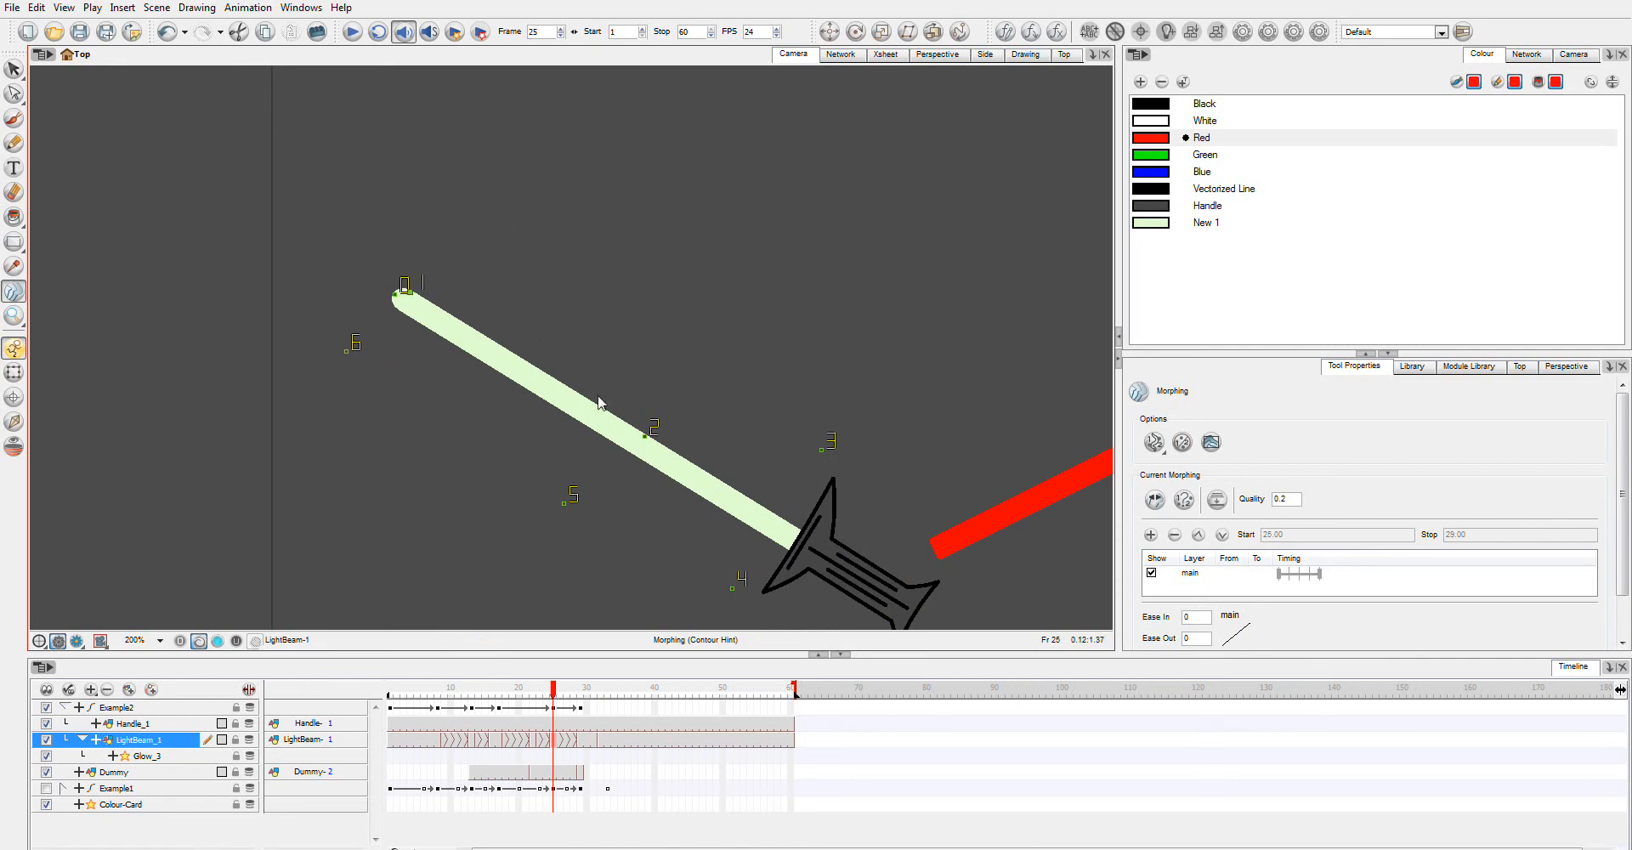
{"action": "left_click_drag", "start_coordinate": [643, 436], "coordinate": [589, 402]}
{"action": "left_click_drag", "start_coordinate": [818, 453], "coordinate": [807, 535]}
{"action": "left_click_drag", "start_coordinate": [749, 585], "coordinate": [802, 544]}
{"action": "left_click_drag", "start_coordinate": [567, 487], "coordinate": [572, 396]}
{"action": "left_click_drag", "start_coordinate": [347, 350], "coordinate": [394, 299]}
Move the matching contour hints at frame 29 onto the swoosh's corners, the bend in its arc and the middles of its straight edges
{"action": "left_click_drag", "start_coordinate": [554, 690], "coordinate": [583, 693]}
{"action": "left_click", "coordinate": [581, 740]}
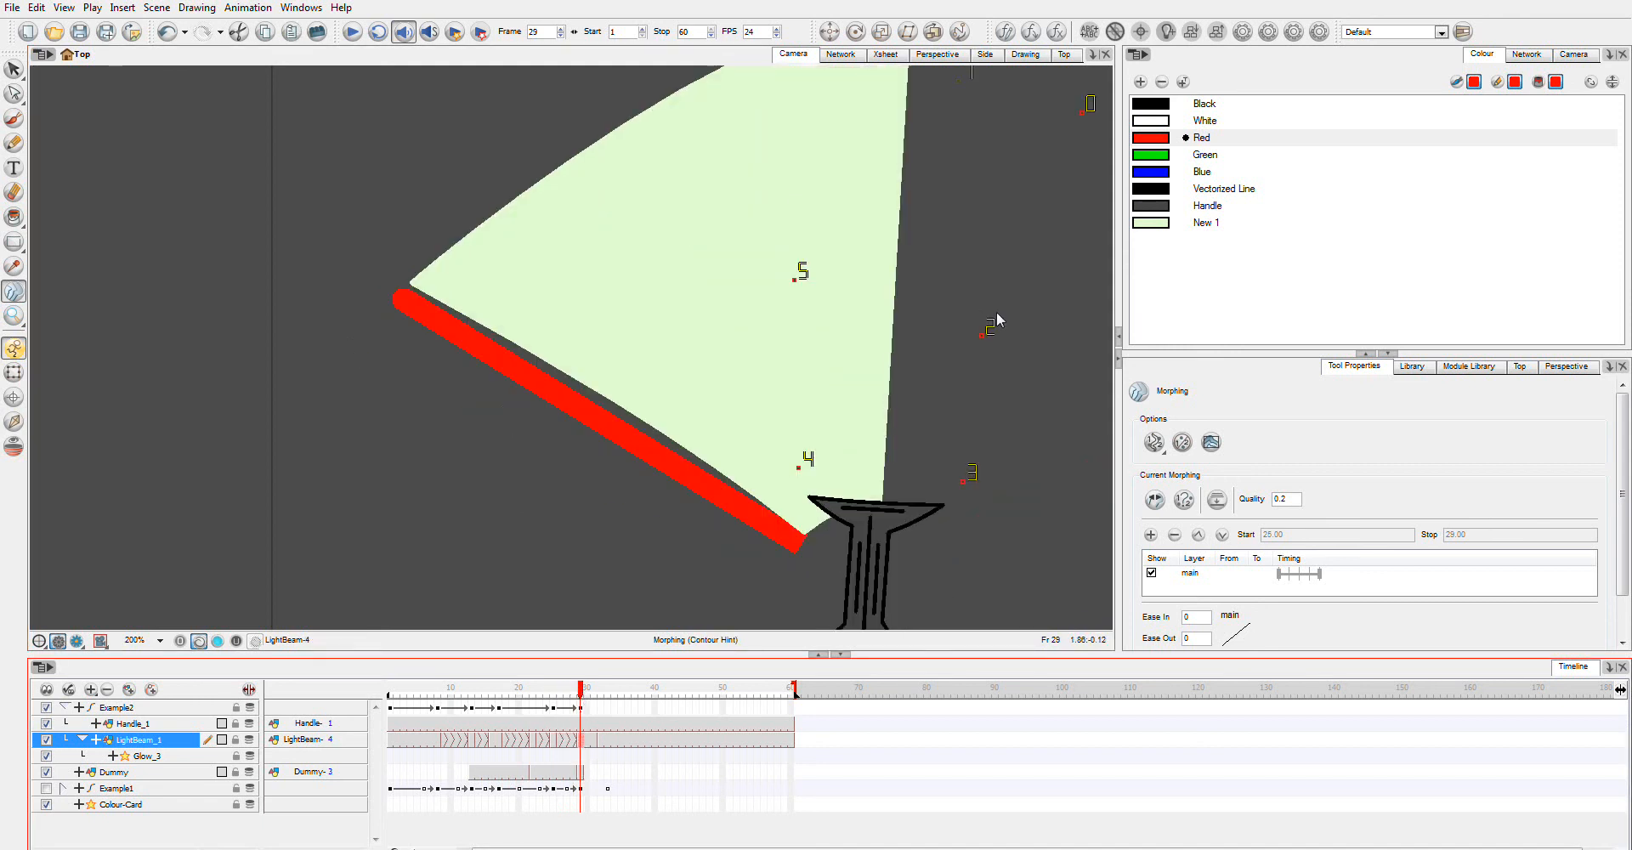
{"action": "key", "text": "space"}
{"action": "left_click_drag", "start_coordinate": [937, 197], "coordinate": [919, 291]}
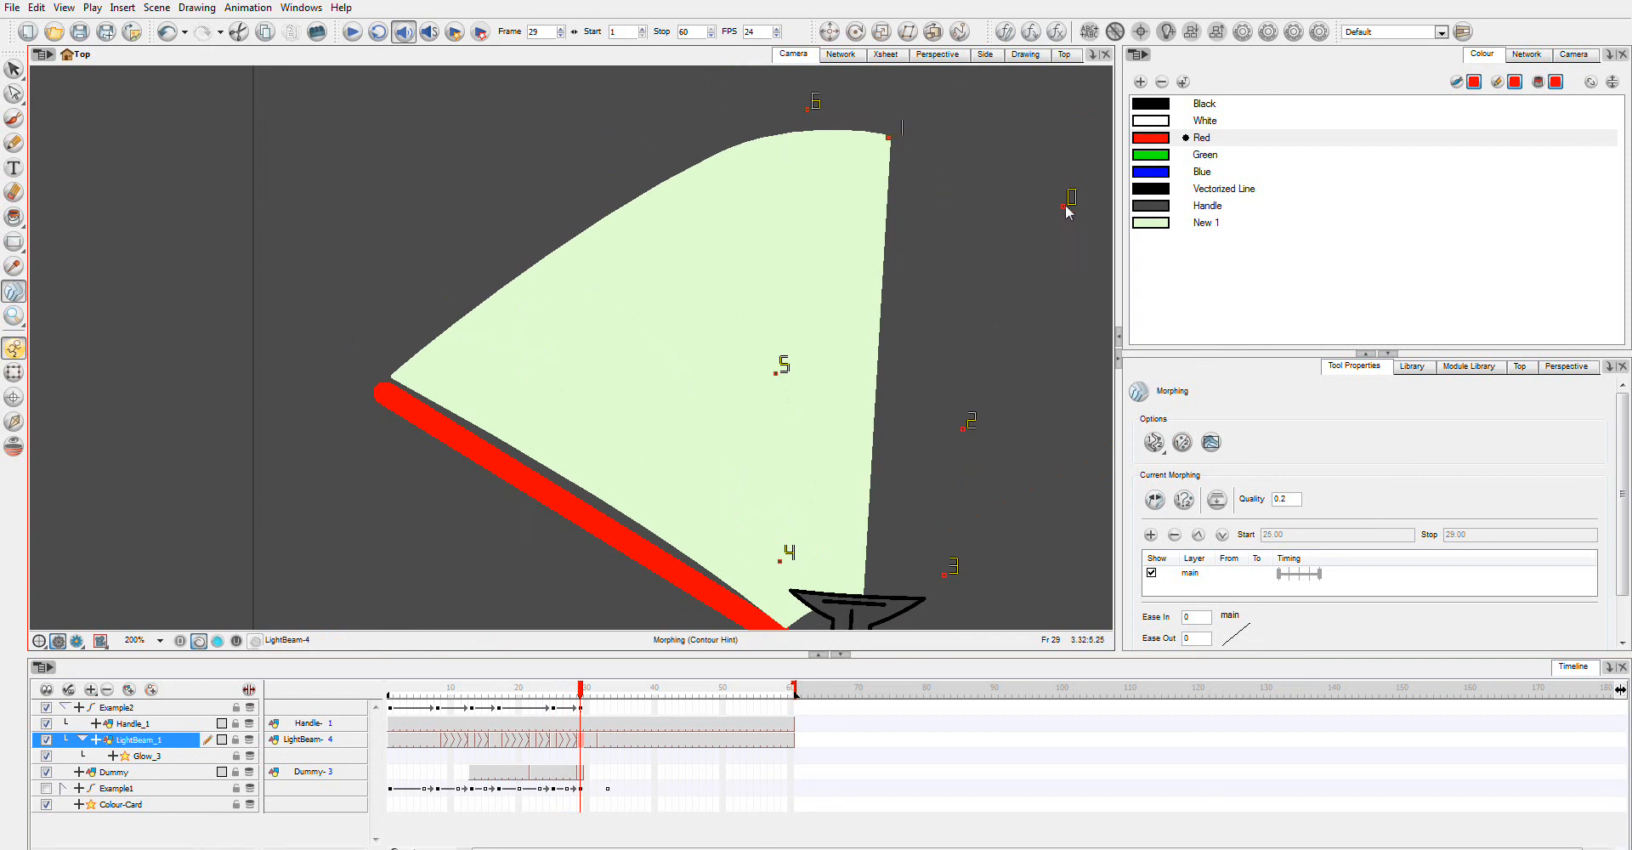
{"action": "left_click_drag", "start_coordinate": [1064, 204], "coordinate": [729, 150]}
{"action": "left_click_drag", "start_coordinate": [811, 117], "coordinate": [558, 164]}
{"action": "key", "text": "ctrl+z"}
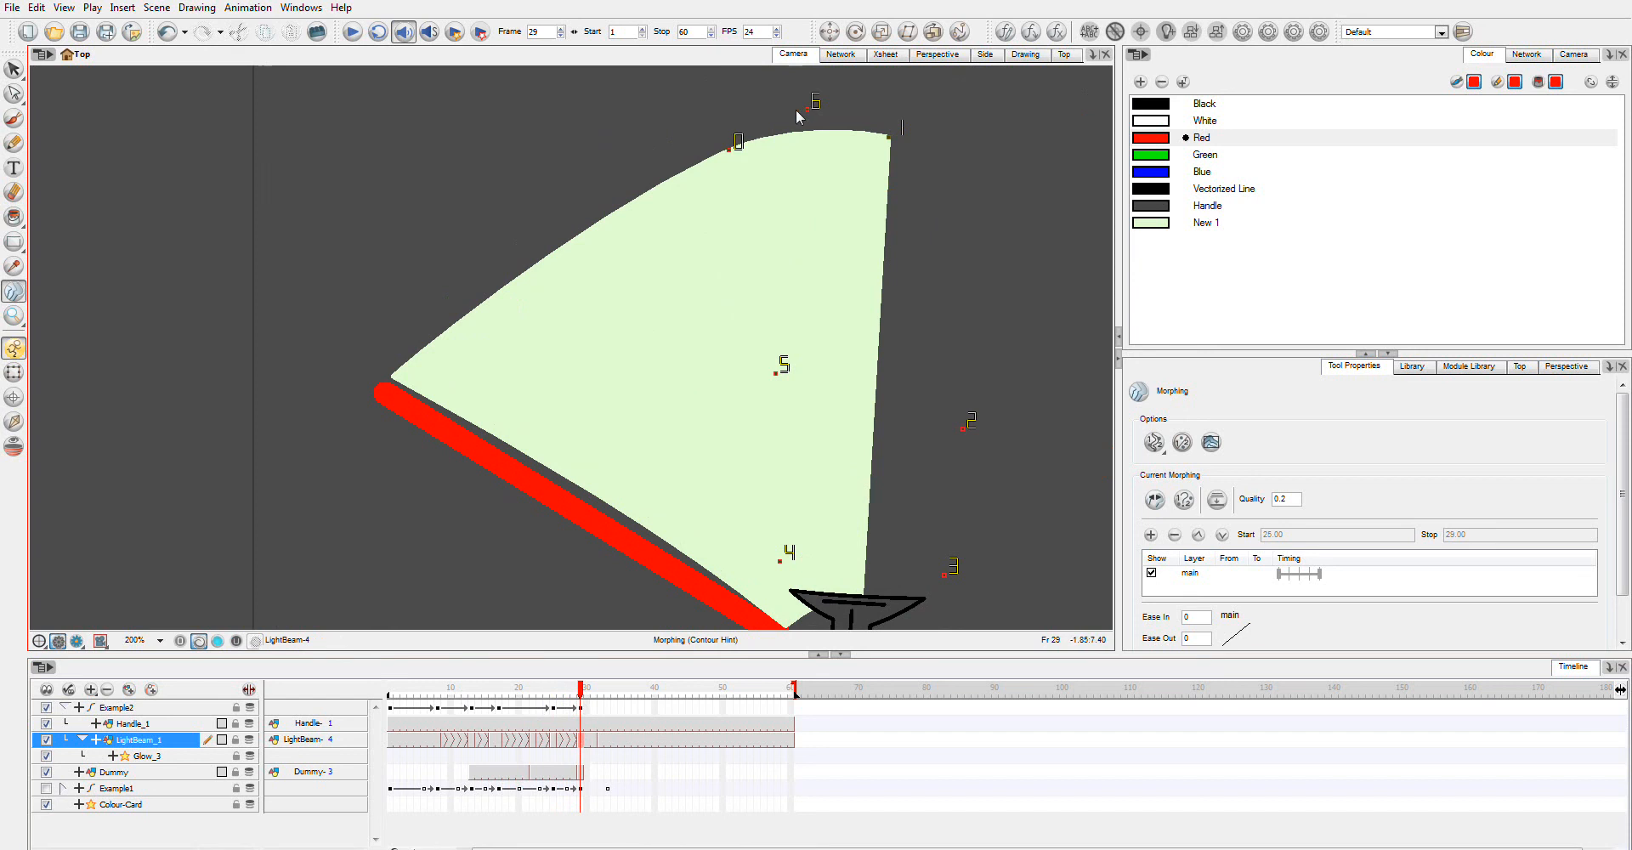
{"action": "left_click_drag", "start_coordinate": [799, 117], "coordinate": [391, 370]}
{"action": "left_click_drag", "start_coordinate": [782, 374], "coordinate": [602, 496]}
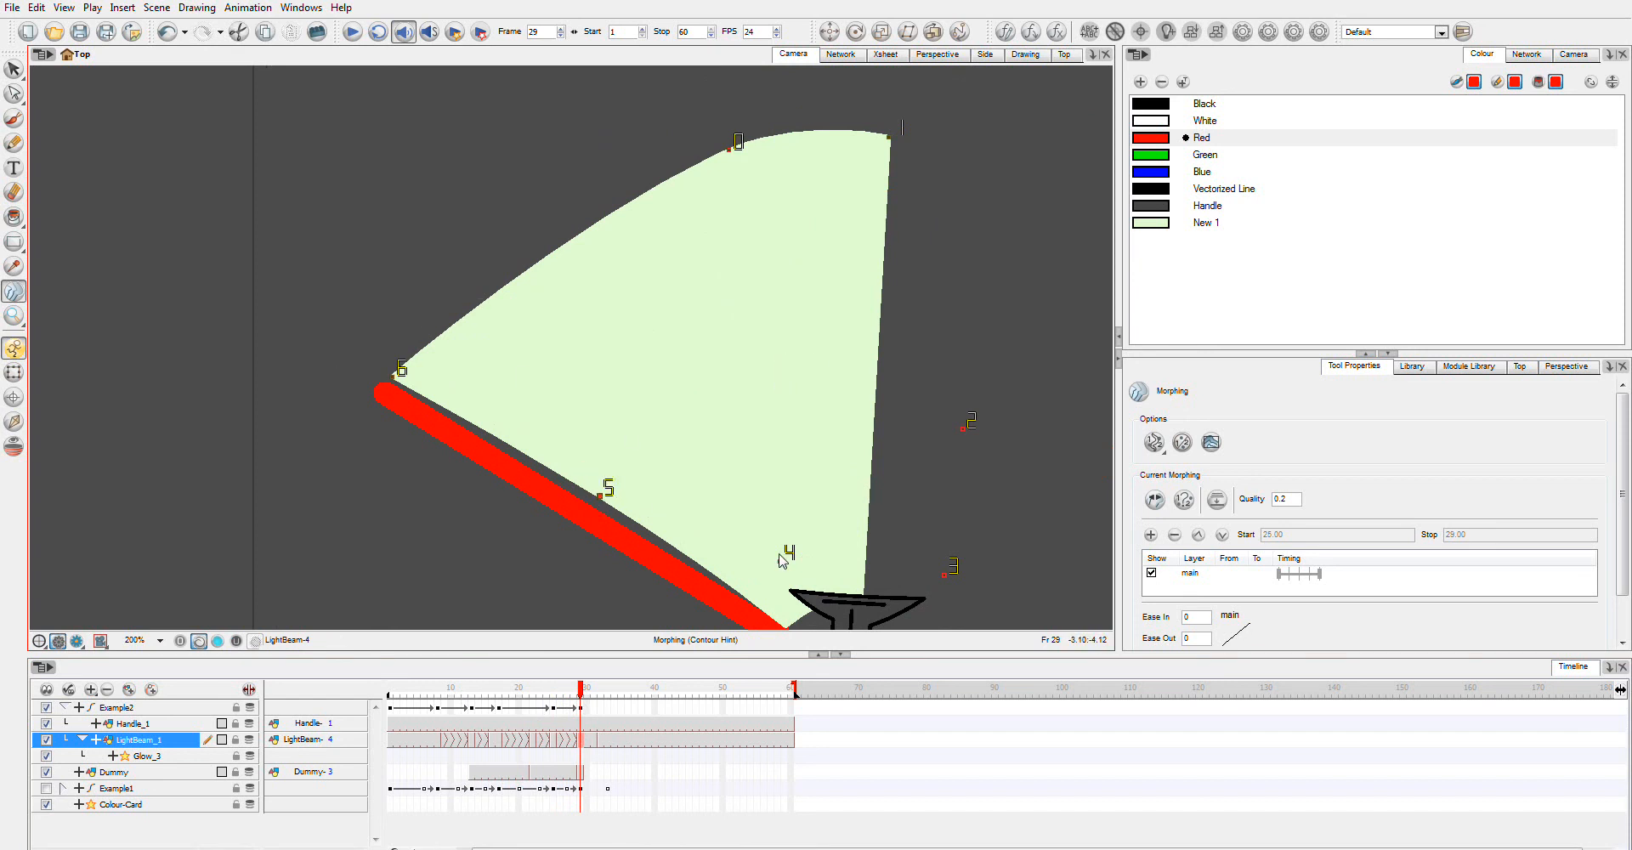
{"action": "left_click_drag", "start_coordinate": [783, 564], "coordinate": [787, 626]}
{"action": "left_click_drag", "start_coordinate": [945, 575], "coordinate": [863, 599]}
{"action": "left_click_drag", "start_coordinate": [964, 428], "coordinate": [876, 354]}
Morph the LightBeam_1 swoosh at frame 29 back into the straight beam at frame 32
{"action": "left_click_drag", "start_coordinate": [583, 693], "coordinate": [577, 695]}
{"action": "left_click_drag", "start_coordinate": [568, 701], "coordinate": [590, 736]}
{"action": "left_click", "coordinate": [590, 736]}
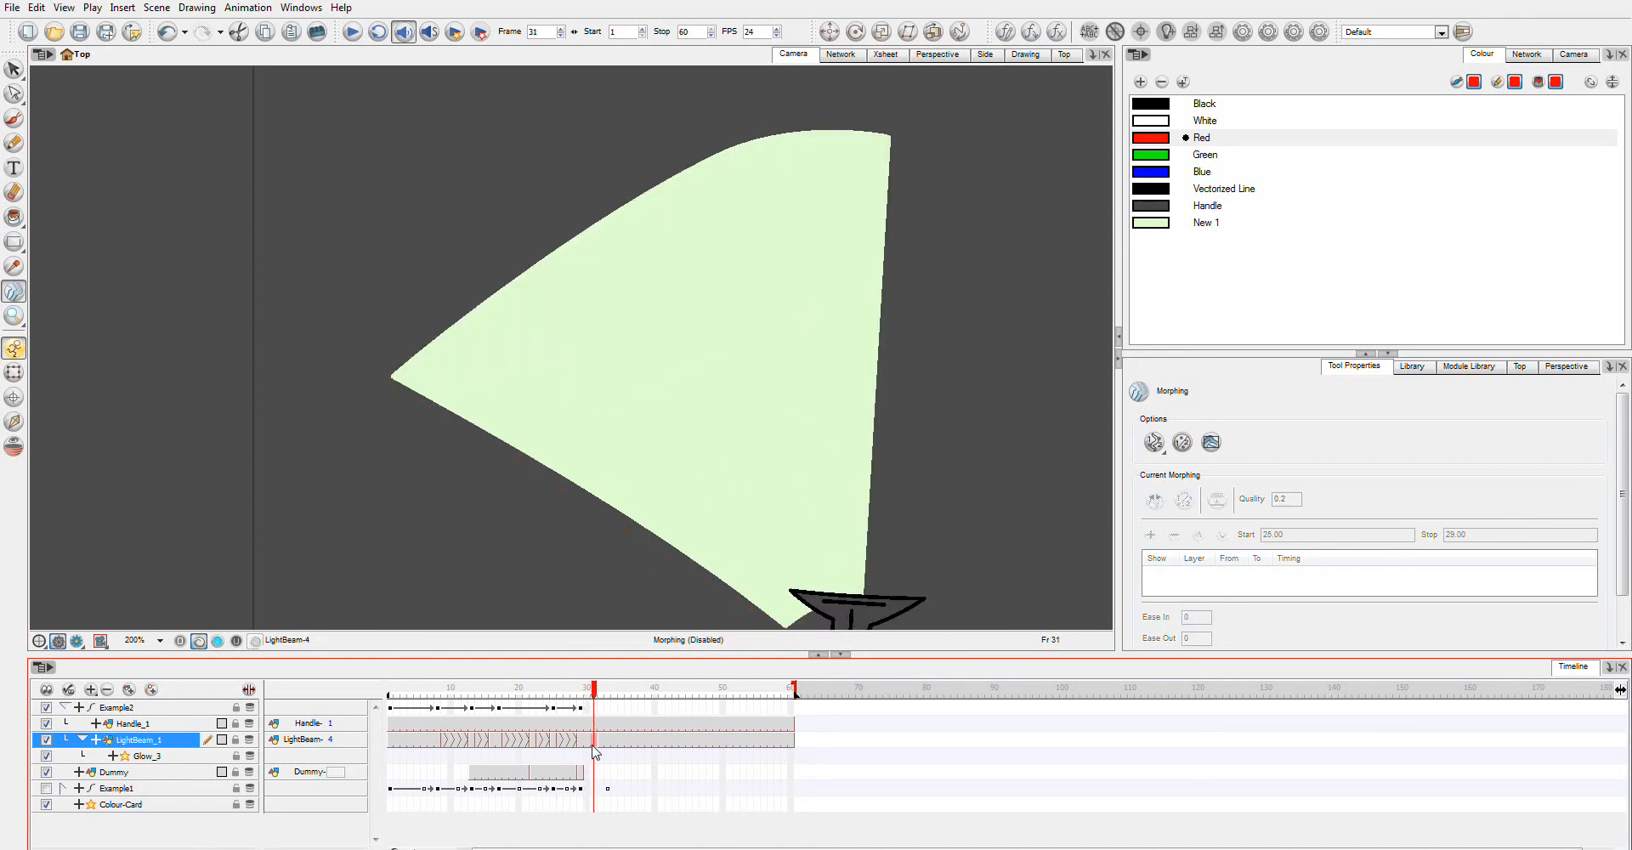
{"action": "left_click", "coordinate": [585, 741]}
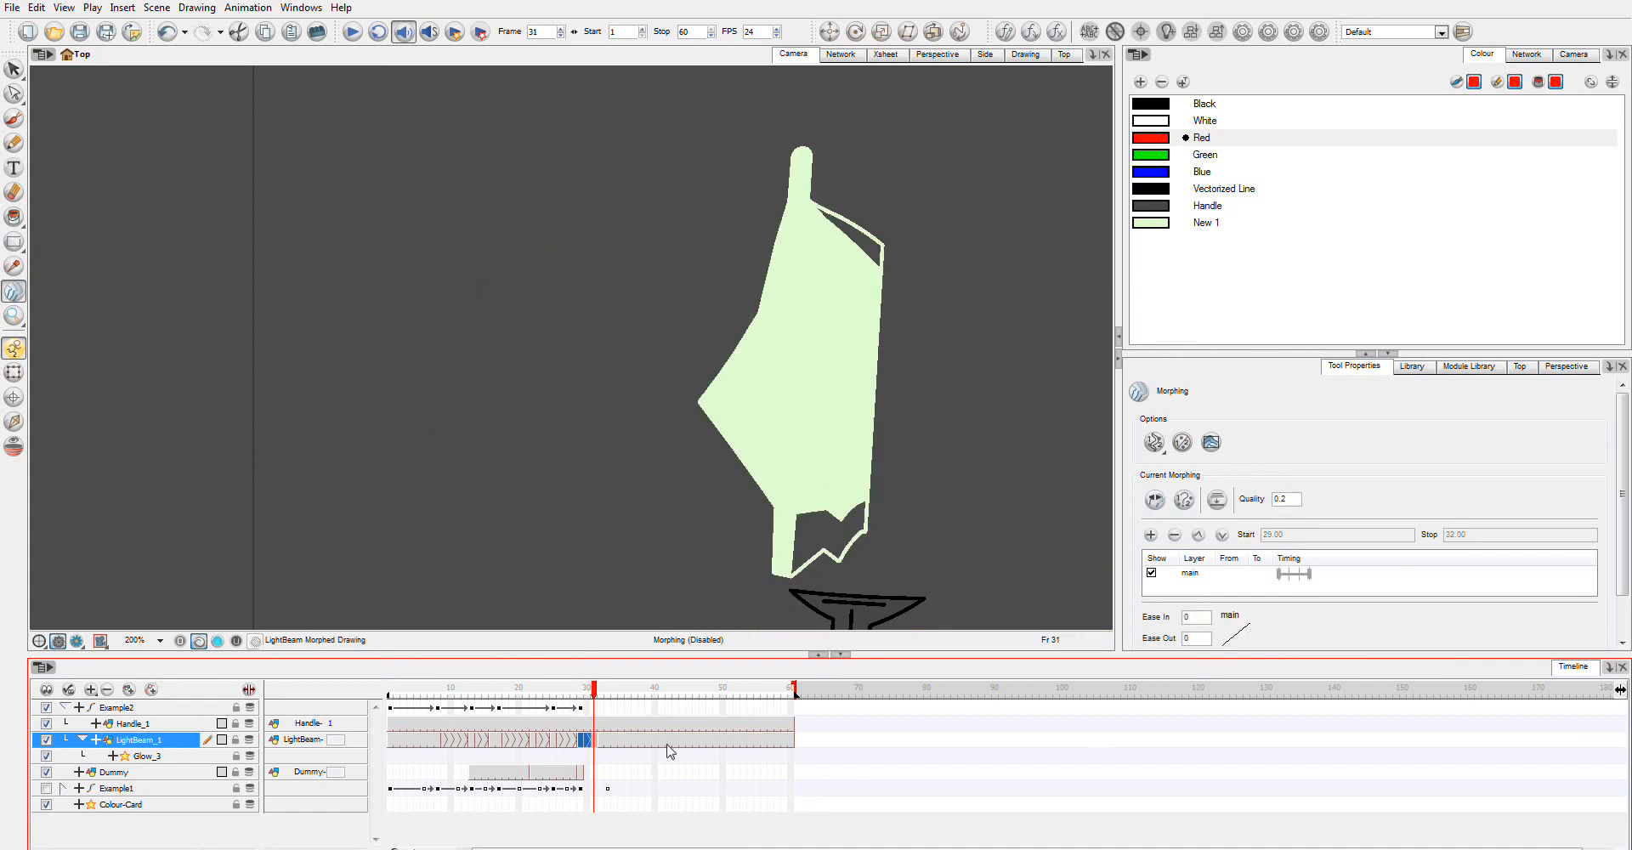
{"action": "left_click", "coordinate": [581, 740]}
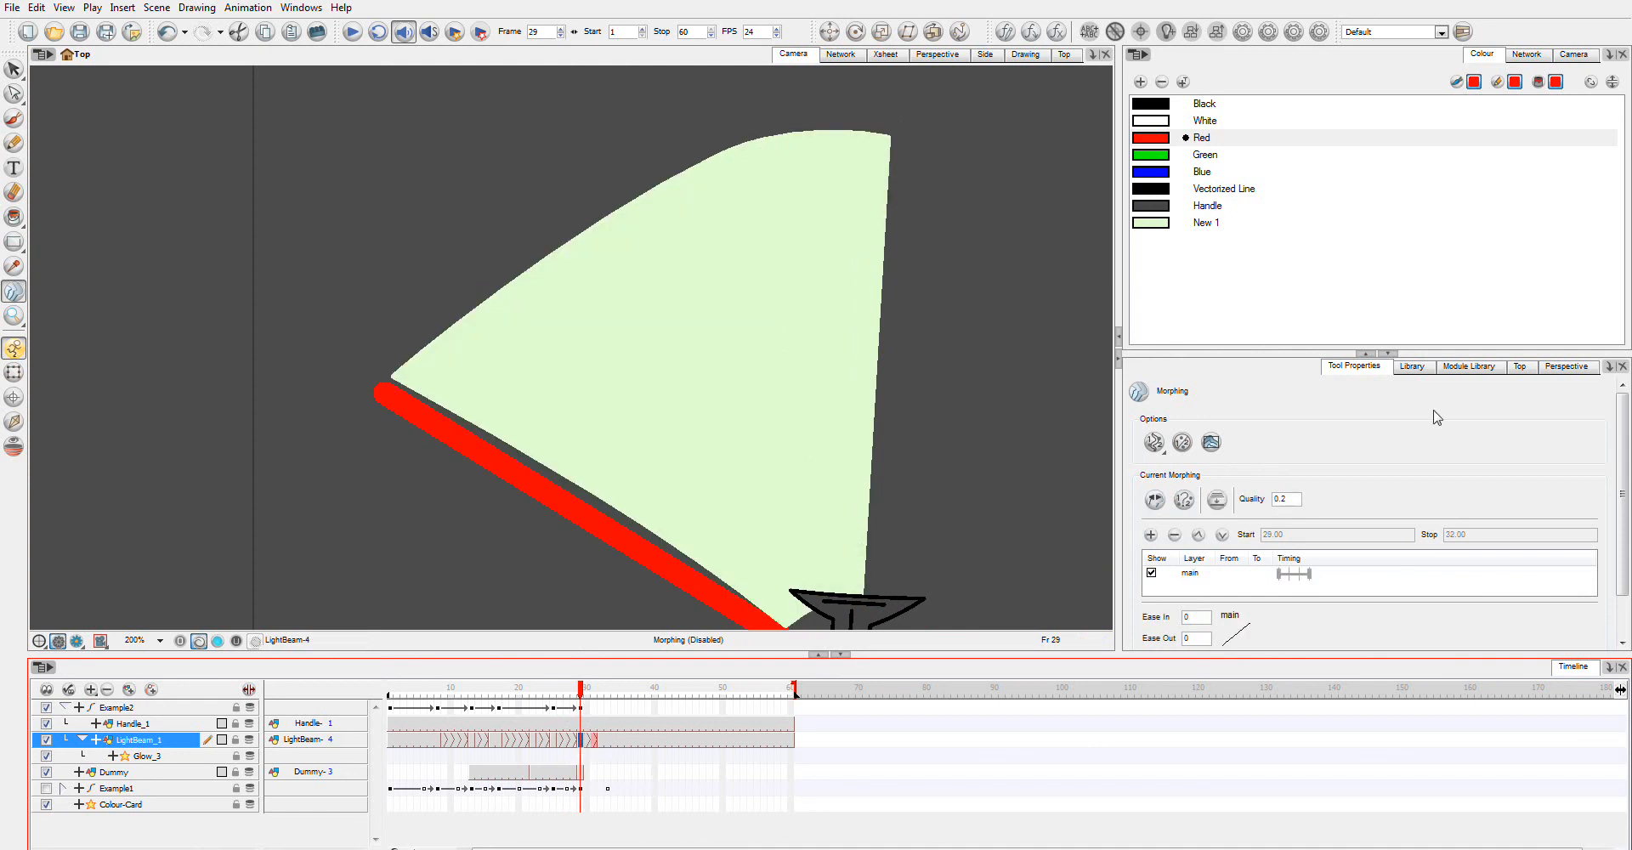
{"action": "left_click", "coordinate": [1155, 442]}
{"action": "left_click", "coordinate": [1182, 480]}
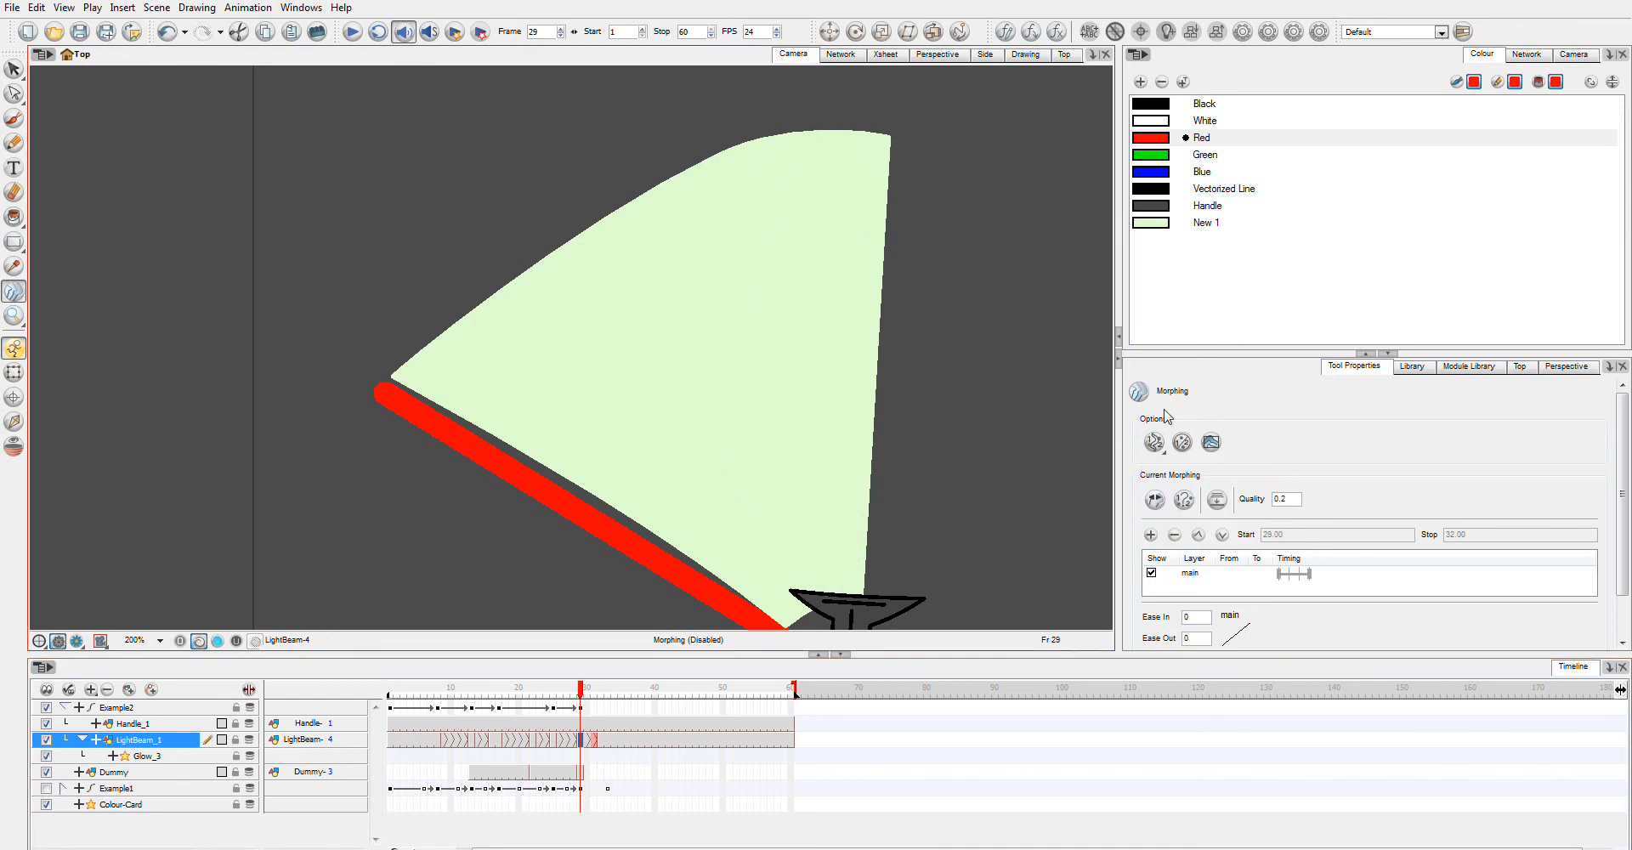
{"action": "left_click", "coordinate": [583, 739]}
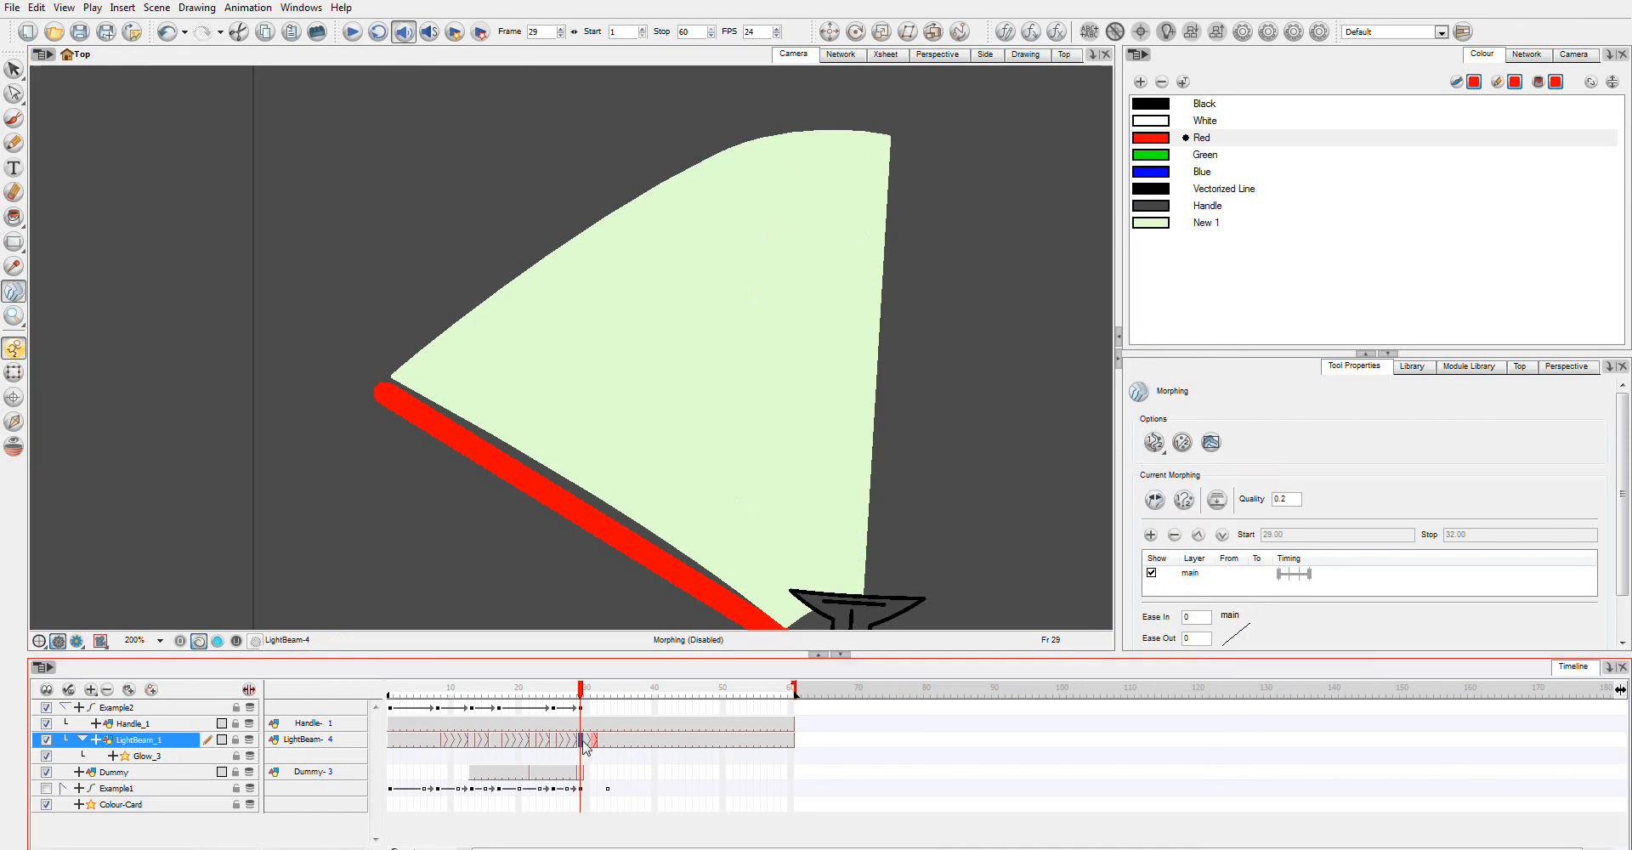
{"action": "left_click", "coordinate": [622, 756]}
{"action": "left_click", "coordinate": [608, 742]}
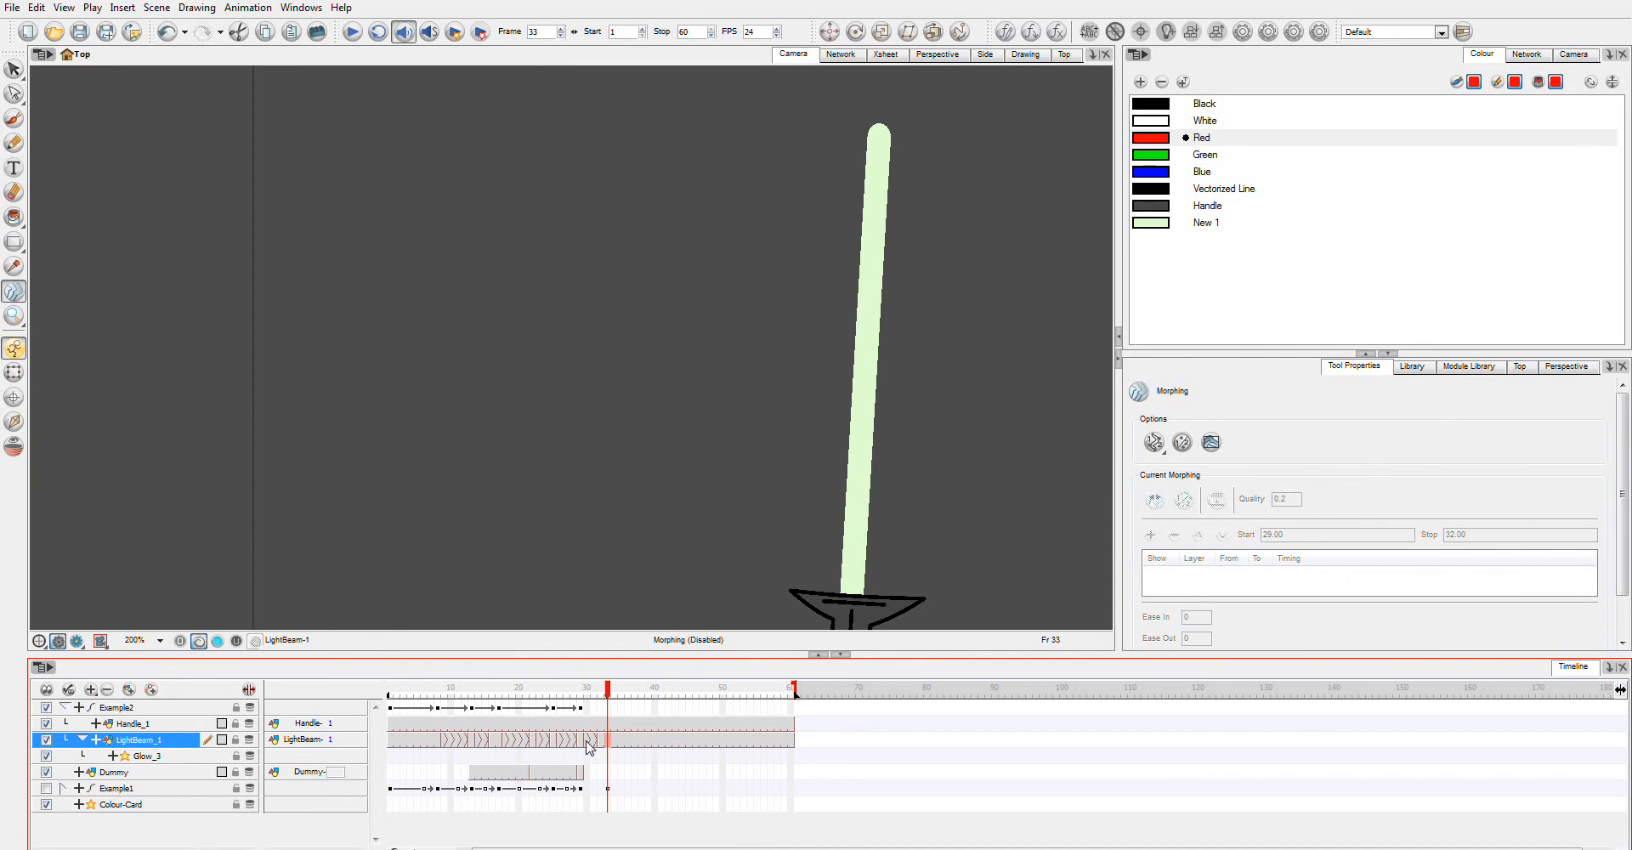
Add seven contour hints, 0 to 6, around the swoosh at frame 29 for the morph running to frame 32
{"action": "left_click", "coordinate": [582, 741]}
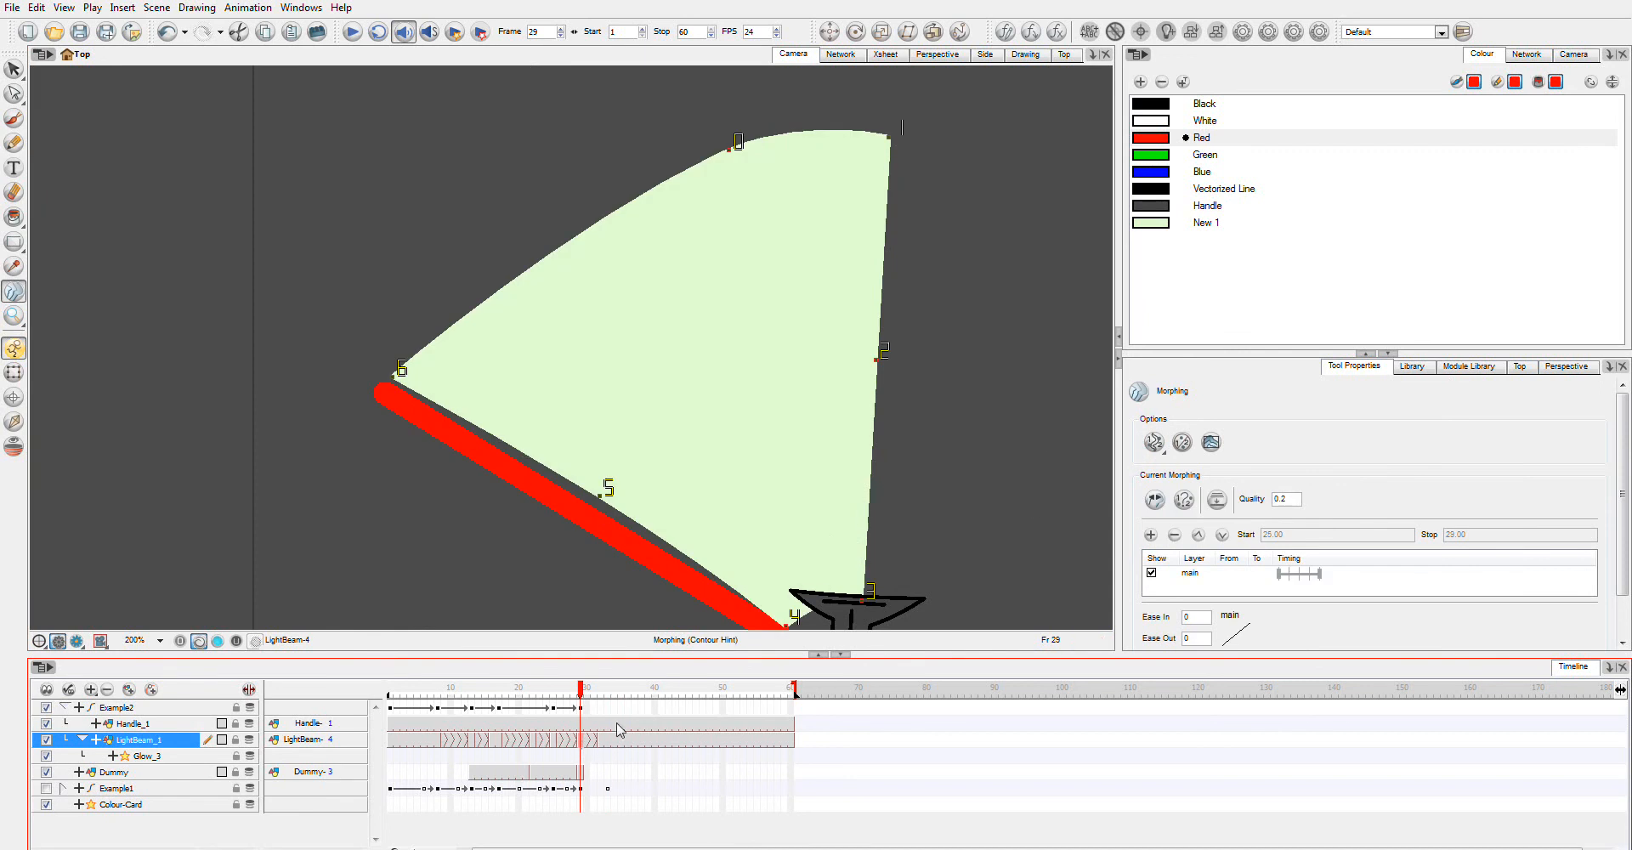
{"action": "left_click", "coordinate": [601, 746]}
{"action": "left_click", "coordinate": [583, 748]}
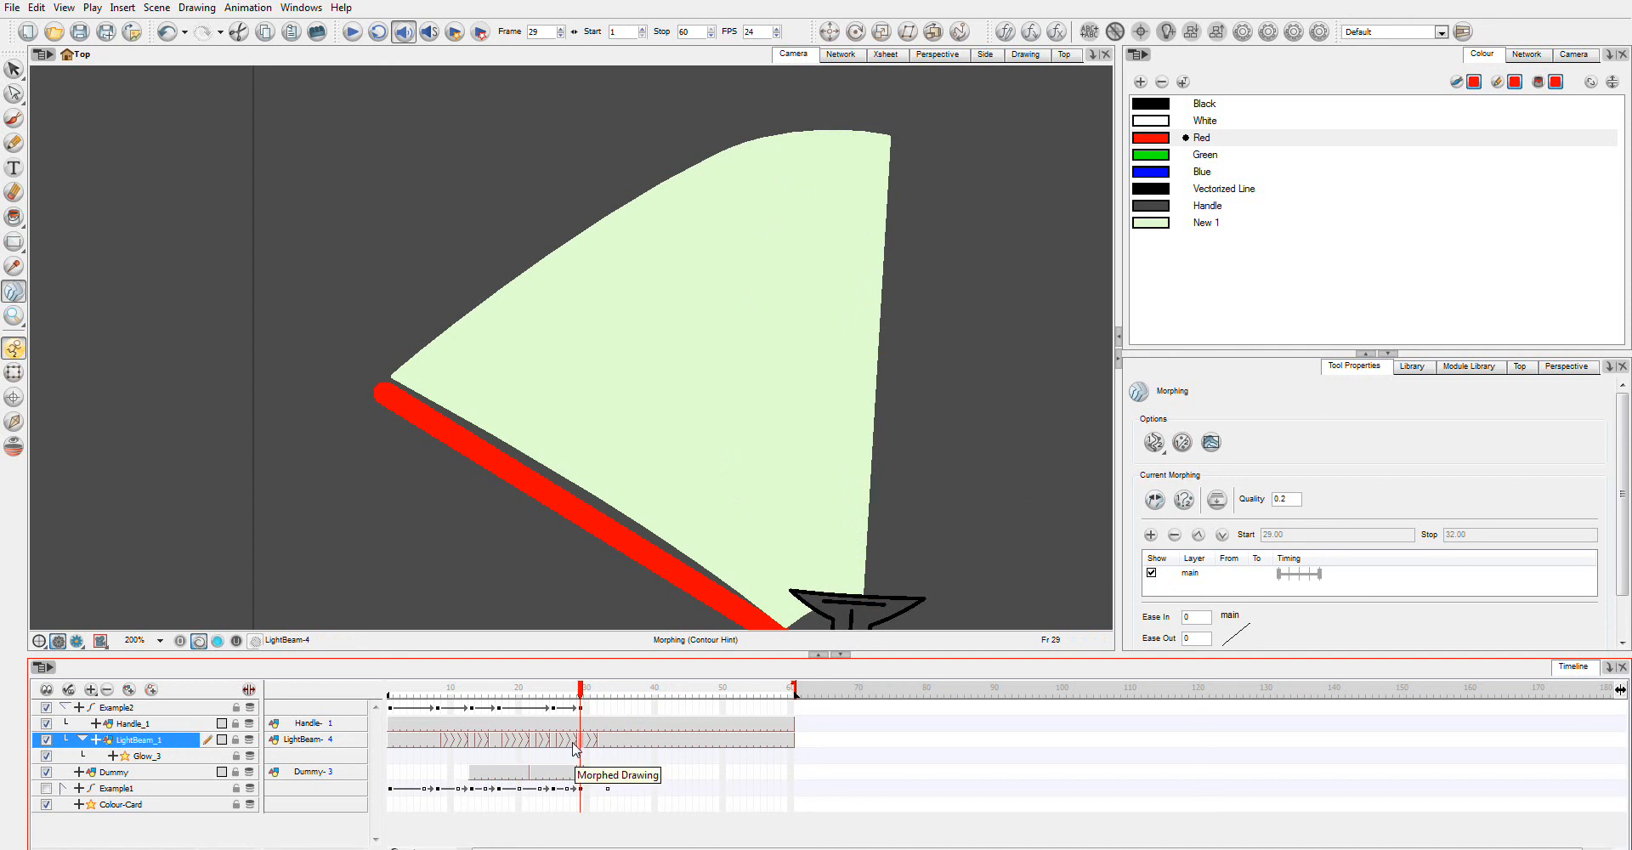
{"action": "left_click", "coordinate": [1153, 442]}
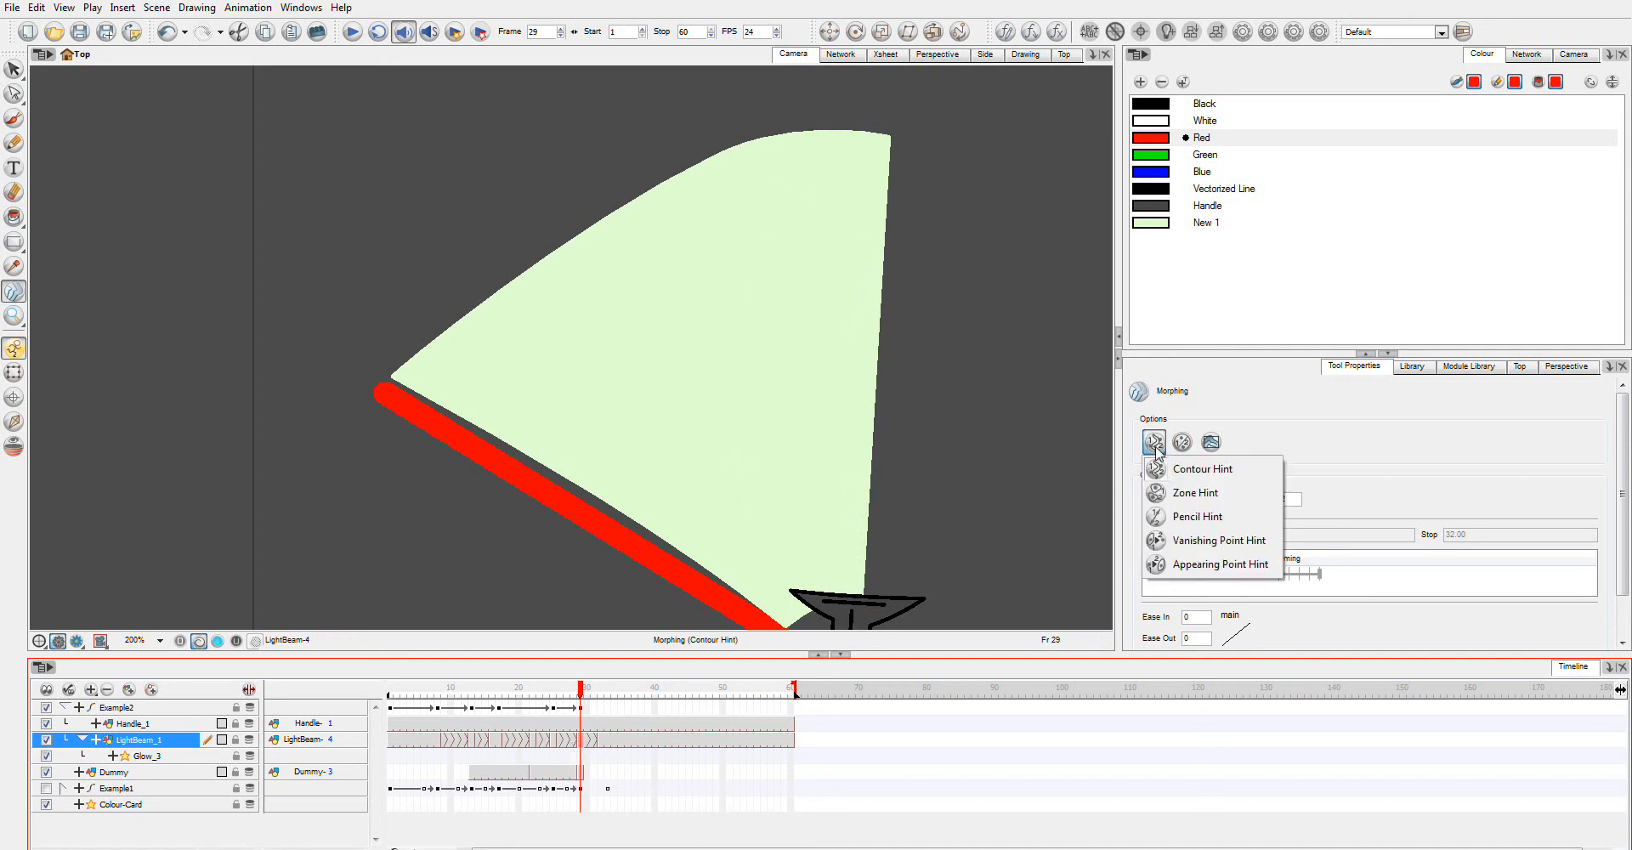
{"action": "left_click", "coordinate": [1207, 465]}
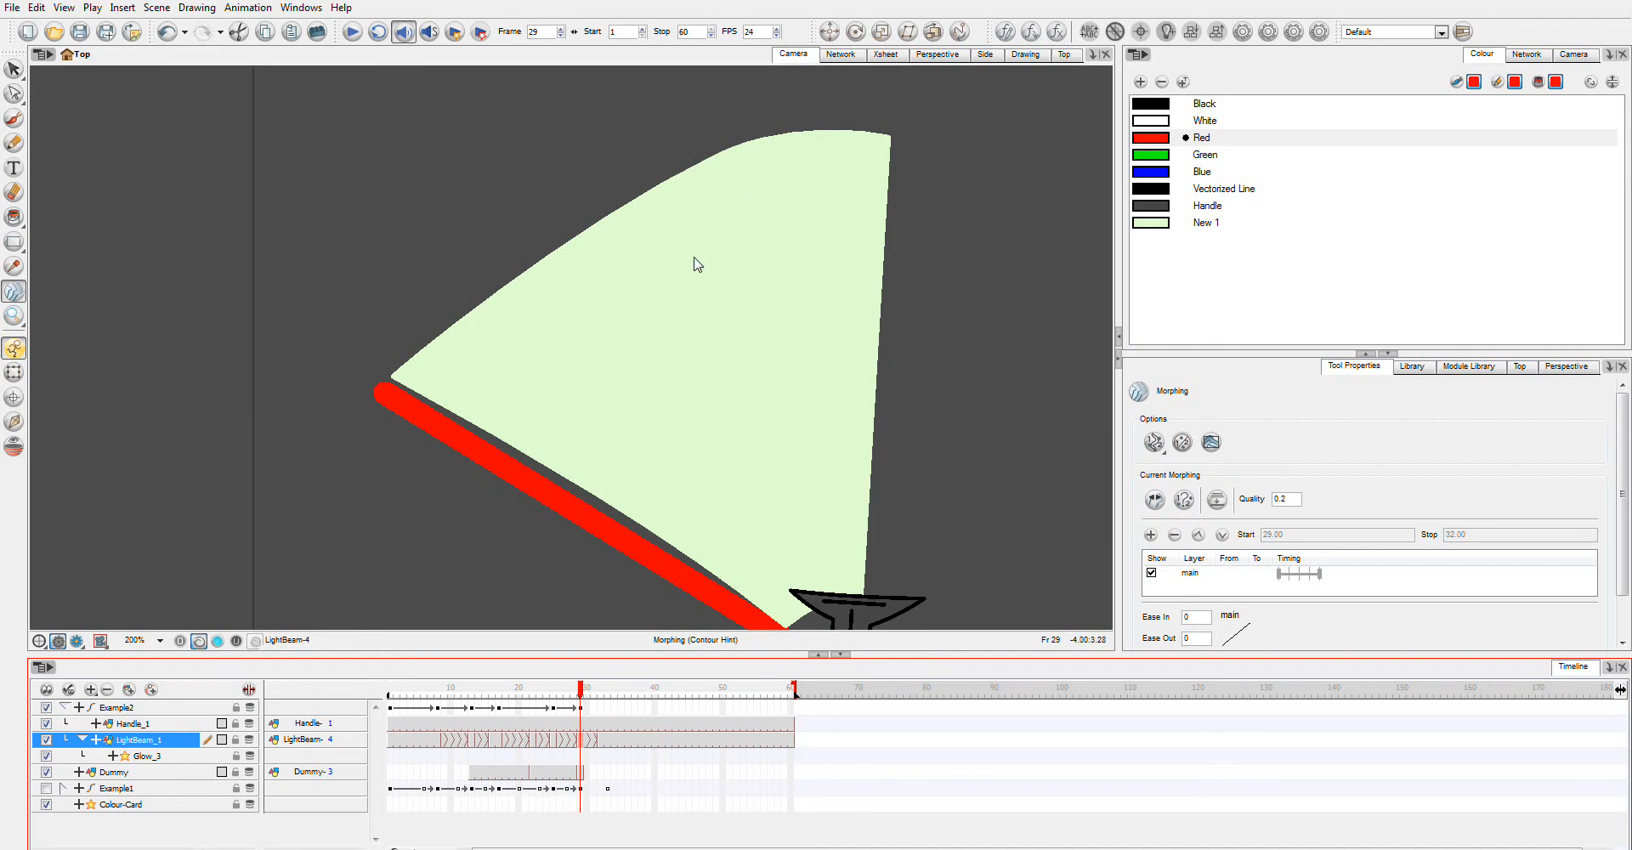
{"action": "left_click", "coordinate": [724, 105]}
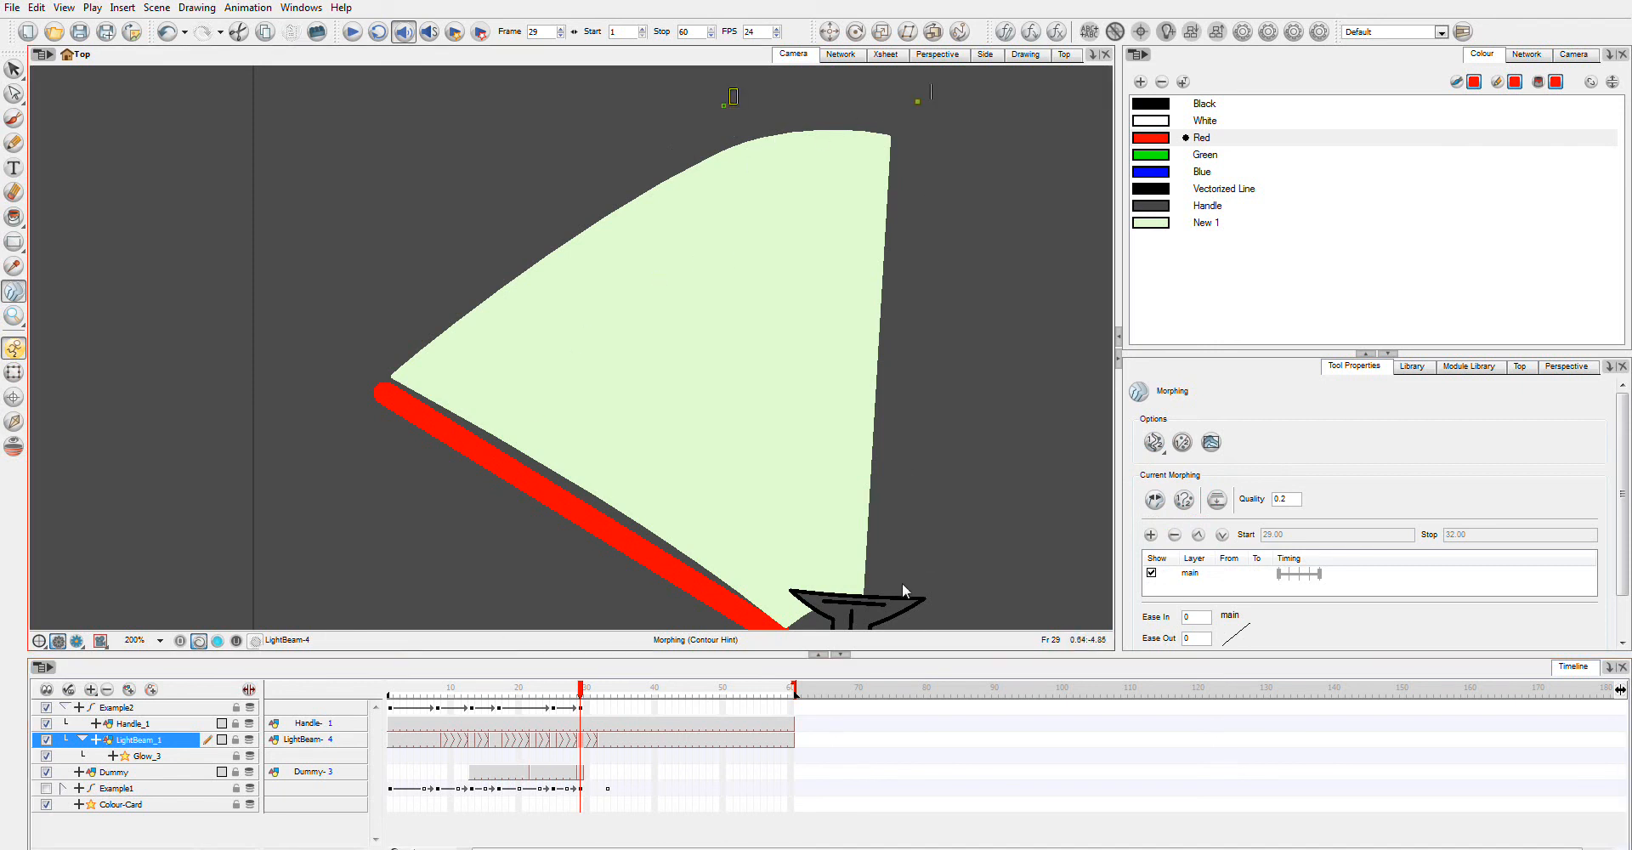
{"action": "left_click", "coordinate": [715, 621]}
{"action": "left_click", "coordinate": [566, 494]}
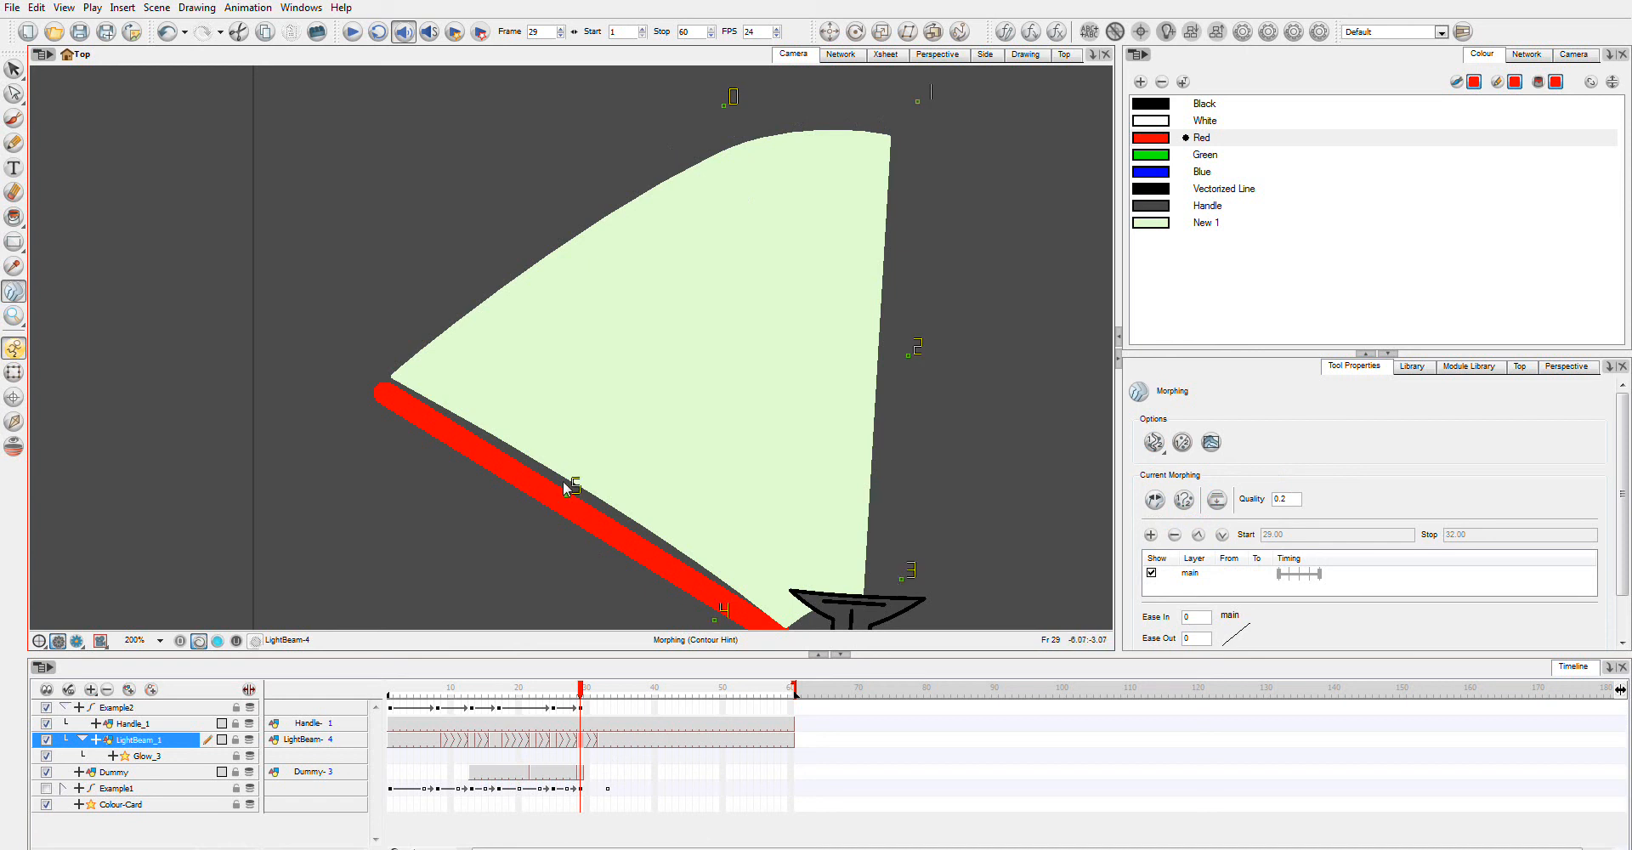
{"action": "left_click", "coordinate": [482, 228]}
Snap the second morph's frame 29 hints onto the swoosh's outline at its corners, arc bend and edge middles
{"action": "left_click_drag", "start_coordinate": [744, 109], "coordinate": [745, 146]}
{"action": "left_click_drag", "start_coordinate": [919, 102], "coordinate": [889, 138]}
{"action": "mouse_move", "coordinate": [901, 361]}
{"action": "left_mouse_down"}
{"action": "mouse_move", "coordinate": [907, 380]}
{"action": "mouse_move", "coordinate": [878, 357]}
{"action": "left_mouse_up"}
{"action": "left_click_drag", "start_coordinate": [901, 579], "coordinate": [863, 600]}
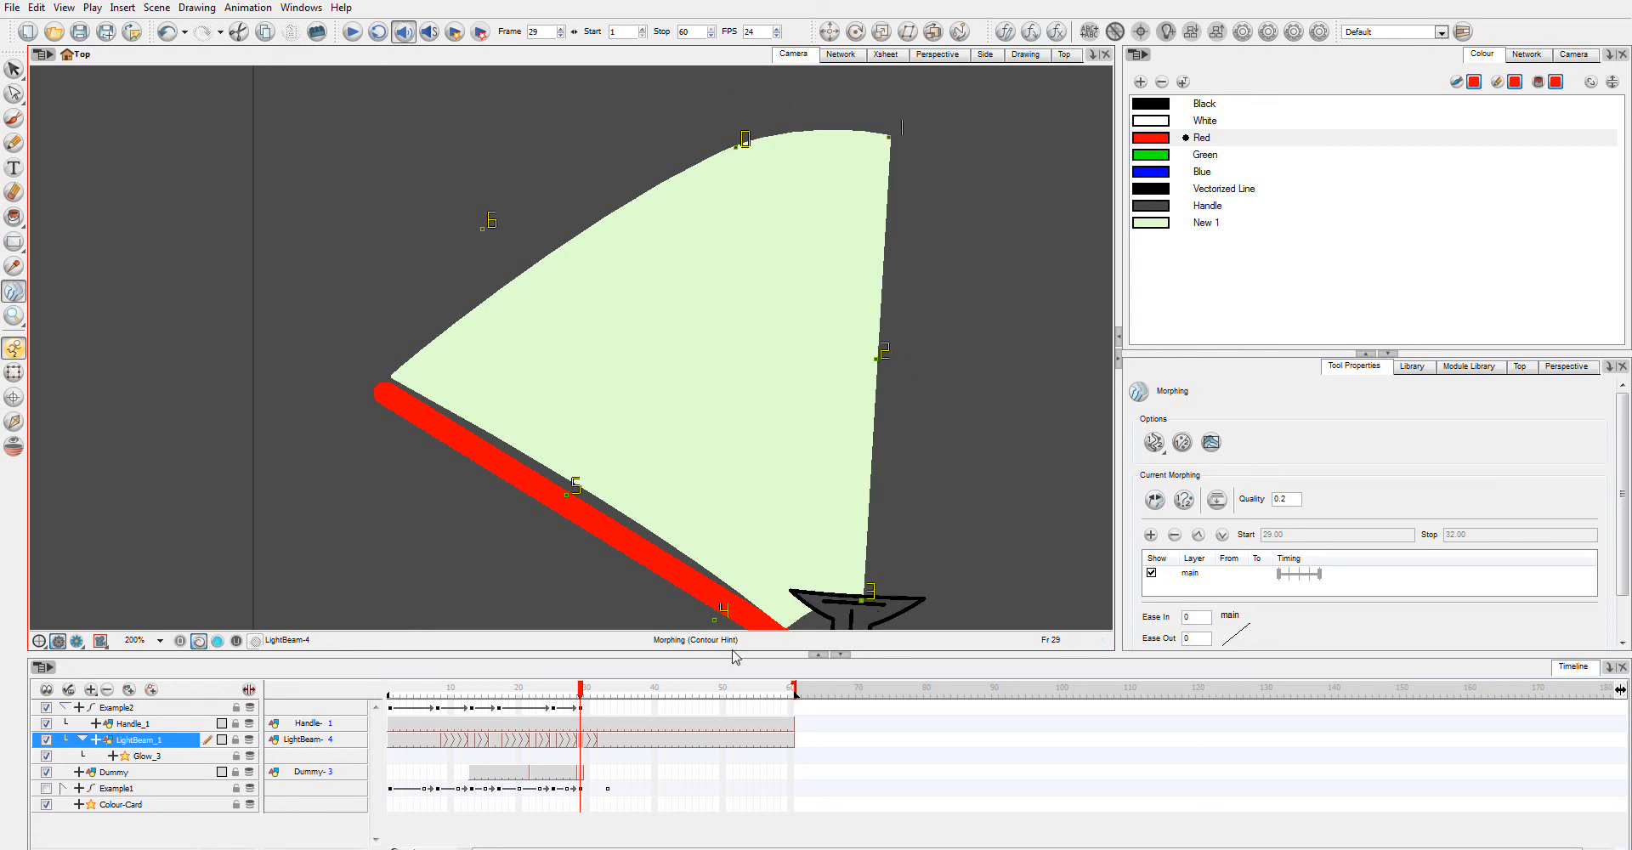
{"action": "mouse_move", "coordinate": [719, 620]}
{"action": "left_mouse_down"}
{"action": "mouse_move", "coordinate": [780, 606]}
{"action": "mouse_move", "coordinate": [786, 625]}
{"action": "left_mouse_up"}
{"action": "left_click_drag", "start_coordinate": [566, 496], "coordinate": [603, 487]}
{"action": "mouse_move", "coordinate": [483, 228]}
{"action": "left_mouse_down"}
{"action": "mouse_move", "coordinate": [435, 334]}
{"action": "mouse_move", "coordinate": [379, 376]}
{"action": "left_mouse_up"}
Move the matching hints at frame 32 onto the straight beam's tip, the middles of its long edges and its base corners
{"action": "left_click", "coordinate": [602, 736]}
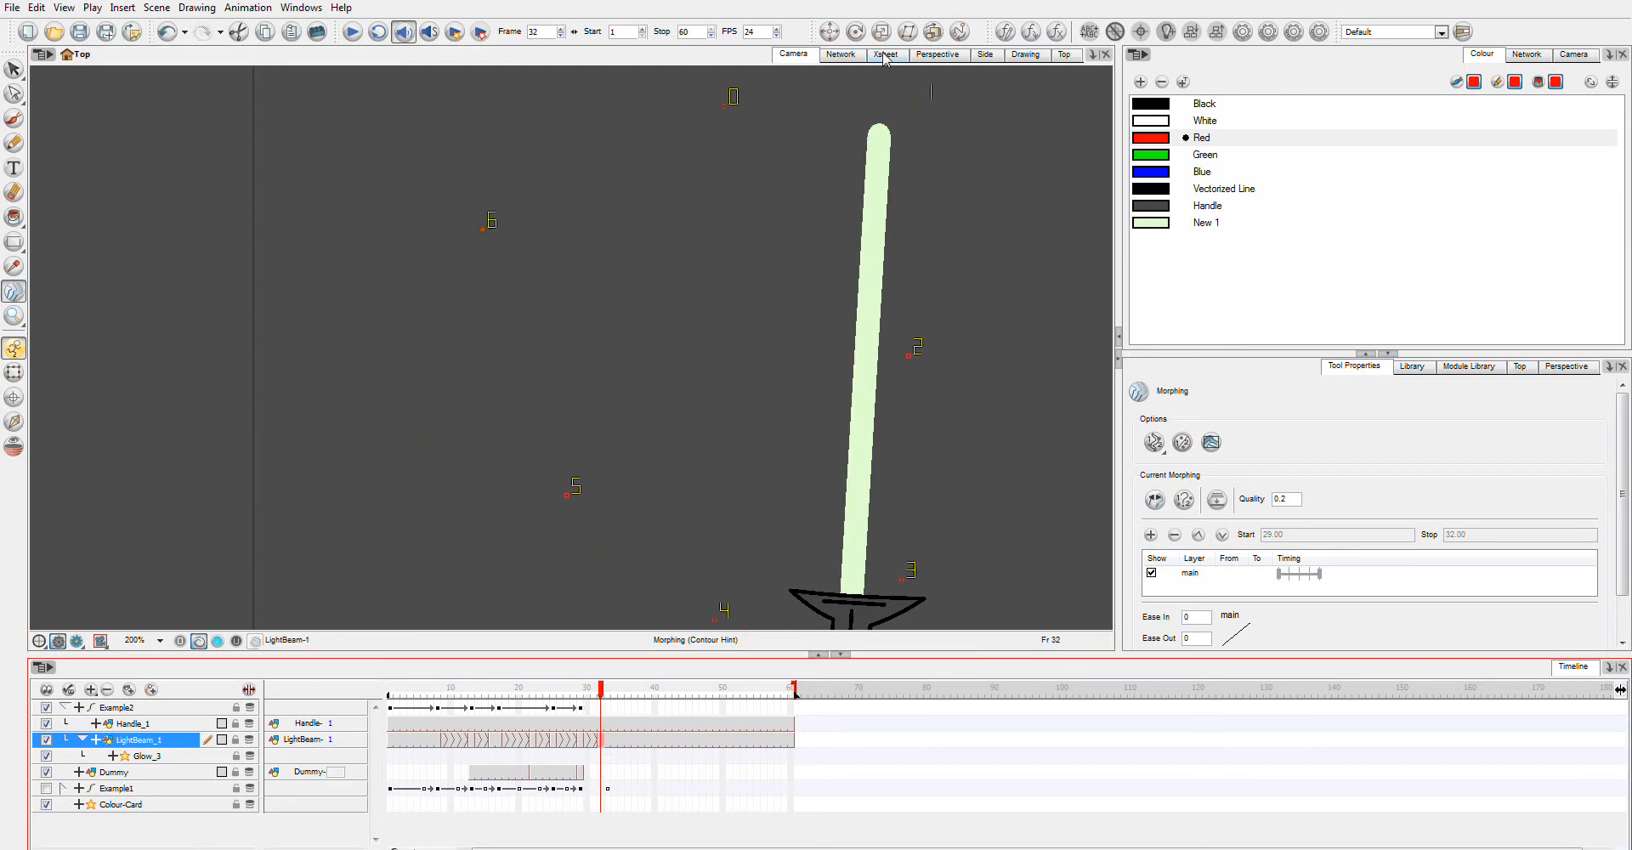
{"action": "mouse_move", "coordinate": [723, 110]}
{"action": "left_mouse_down"}
{"action": "mouse_move", "coordinate": [920, 147]}
{"action": "mouse_move", "coordinate": [882, 126]}
{"action": "left_mouse_up"}
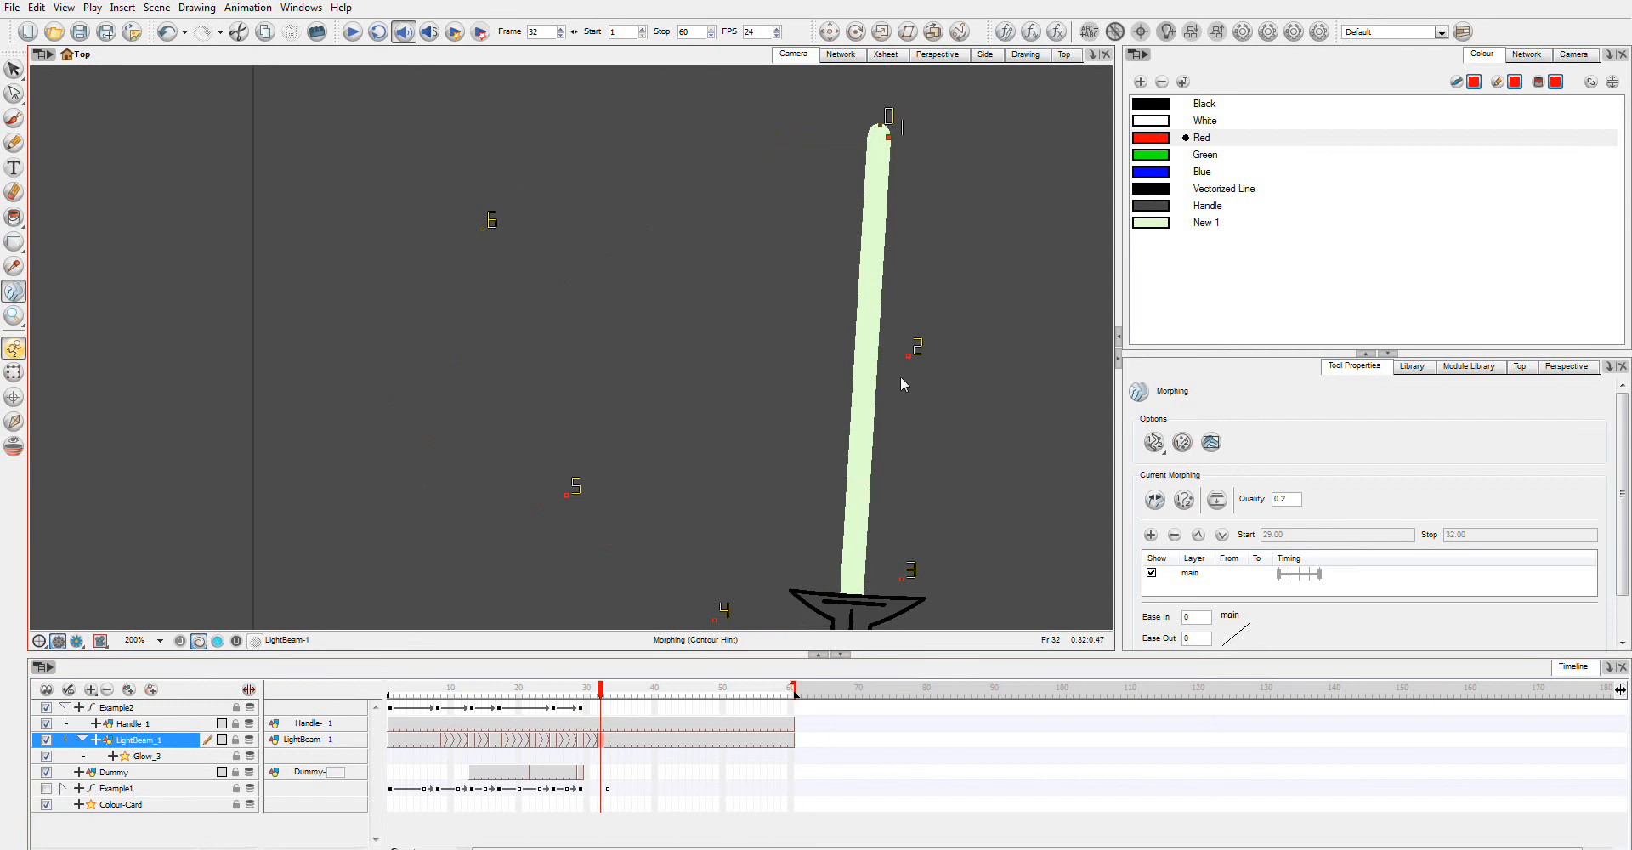
{"action": "left_click_drag", "start_coordinate": [911, 355], "coordinate": [877, 351]}
{"action": "mouse_move", "coordinate": [903, 583]}
{"action": "left_mouse_down"}
{"action": "mouse_move", "coordinate": [885, 612]}
{"action": "mouse_move", "coordinate": [935, 609]}
{"action": "left_mouse_up"}
{"action": "left_click_drag", "start_coordinate": [717, 618], "coordinate": [804, 608]}
{"action": "mouse_move", "coordinate": [562, 498]}
{"action": "left_mouse_down"}
{"action": "mouse_move", "coordinate": [842, 483]}
{"action": "mouse_move", "coordinate": [851, 340]}
{"action": "left_mouse_up"}
{"action": "mouse_move", "coordinate": [486, 227]}
{"action": "left_mouse_down"}
{"action": "mouse_move", "coordinate": [782, 177]}
{"action": "mouse_move", "coordinate": [783, 136]}
{"action": "left_mouse_up"}
{"action": "key", "text": "ctrl+z"}
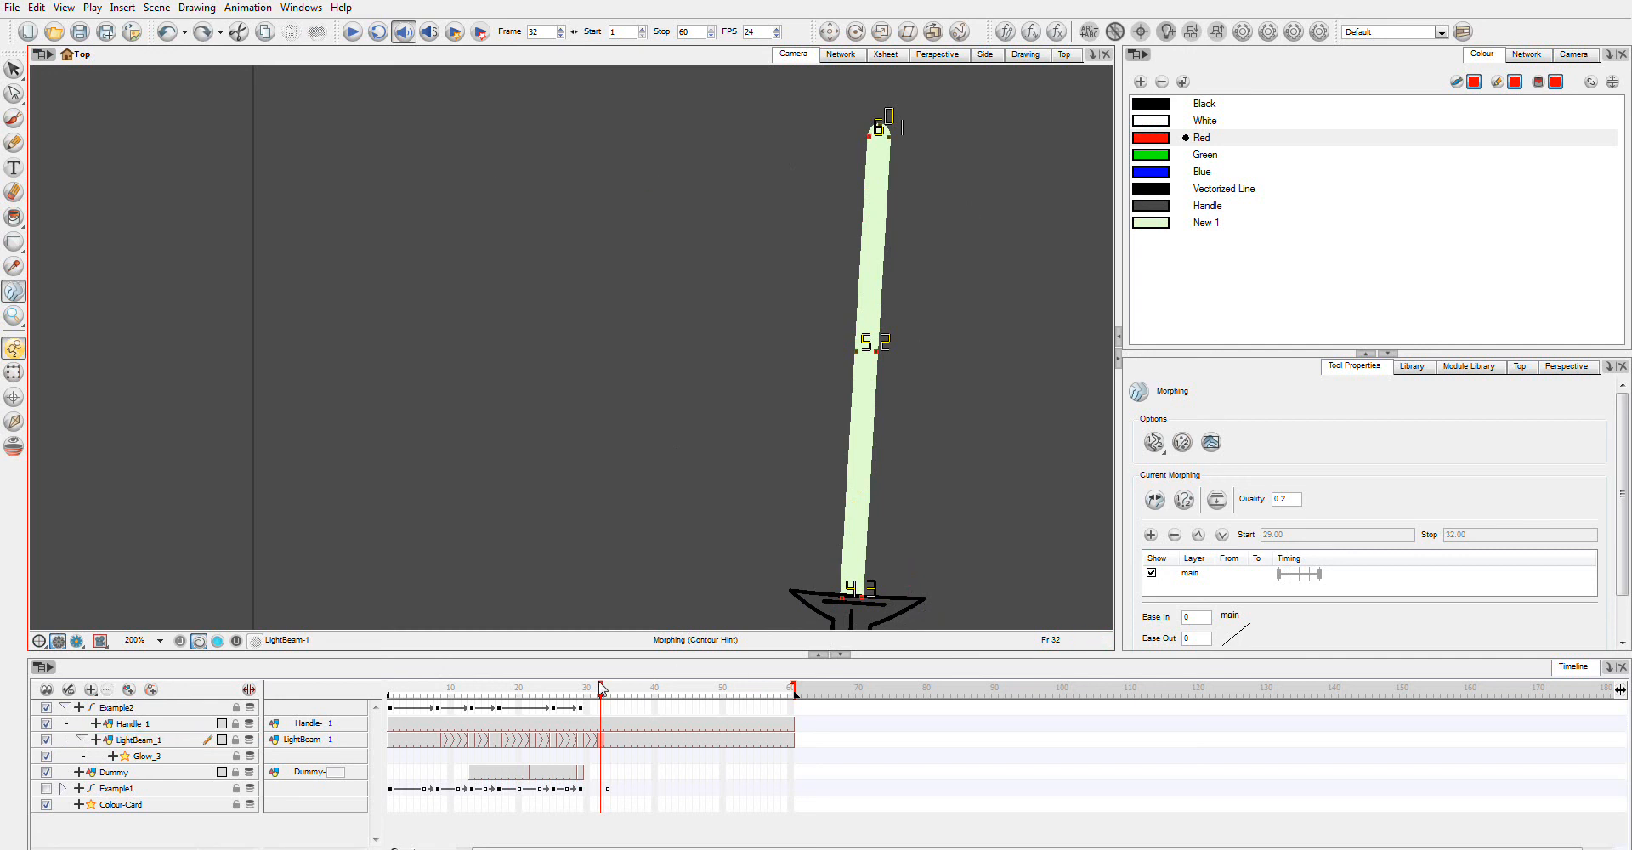
Hide the Dummy guide layer, re-render the already rendered frames, and play back the finished swing
{"action": "mouse_move", "coordinate": [601, 689]}
{"action": "left_mouse_down"}
{"action": "mouse_move", "coordinate": [563, 693]}
{"action": "mouse_move", "coordinate": [614, 693]}
{"action": "left_mouse_up"}
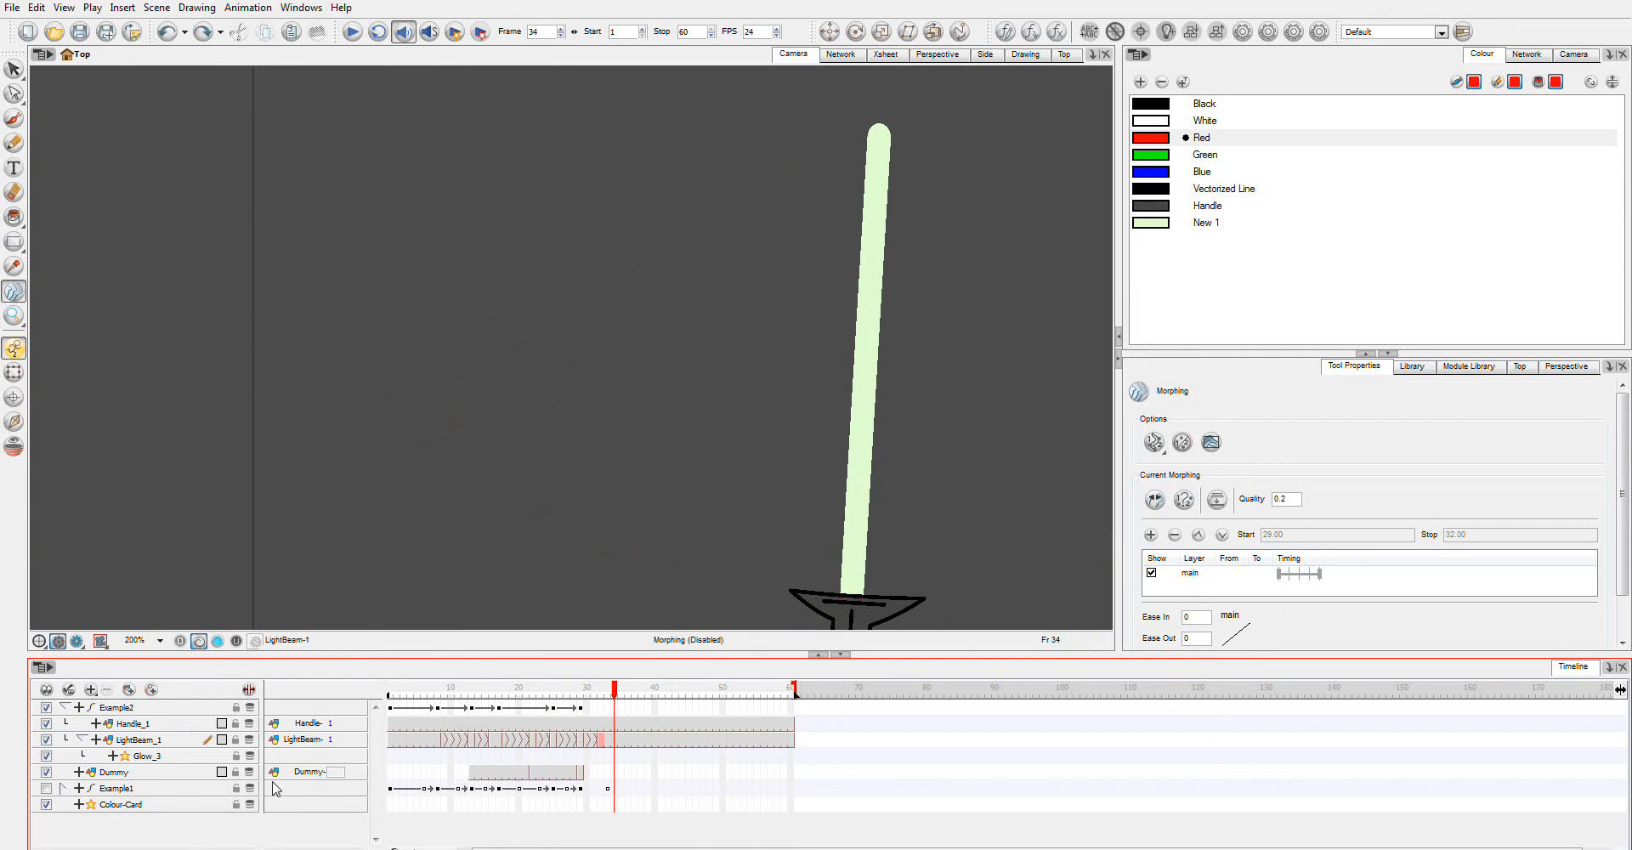
{"action": "left_click", "coordinate": [47, 773]}
{"action": "left_click", "coordinate": [92, 8]}
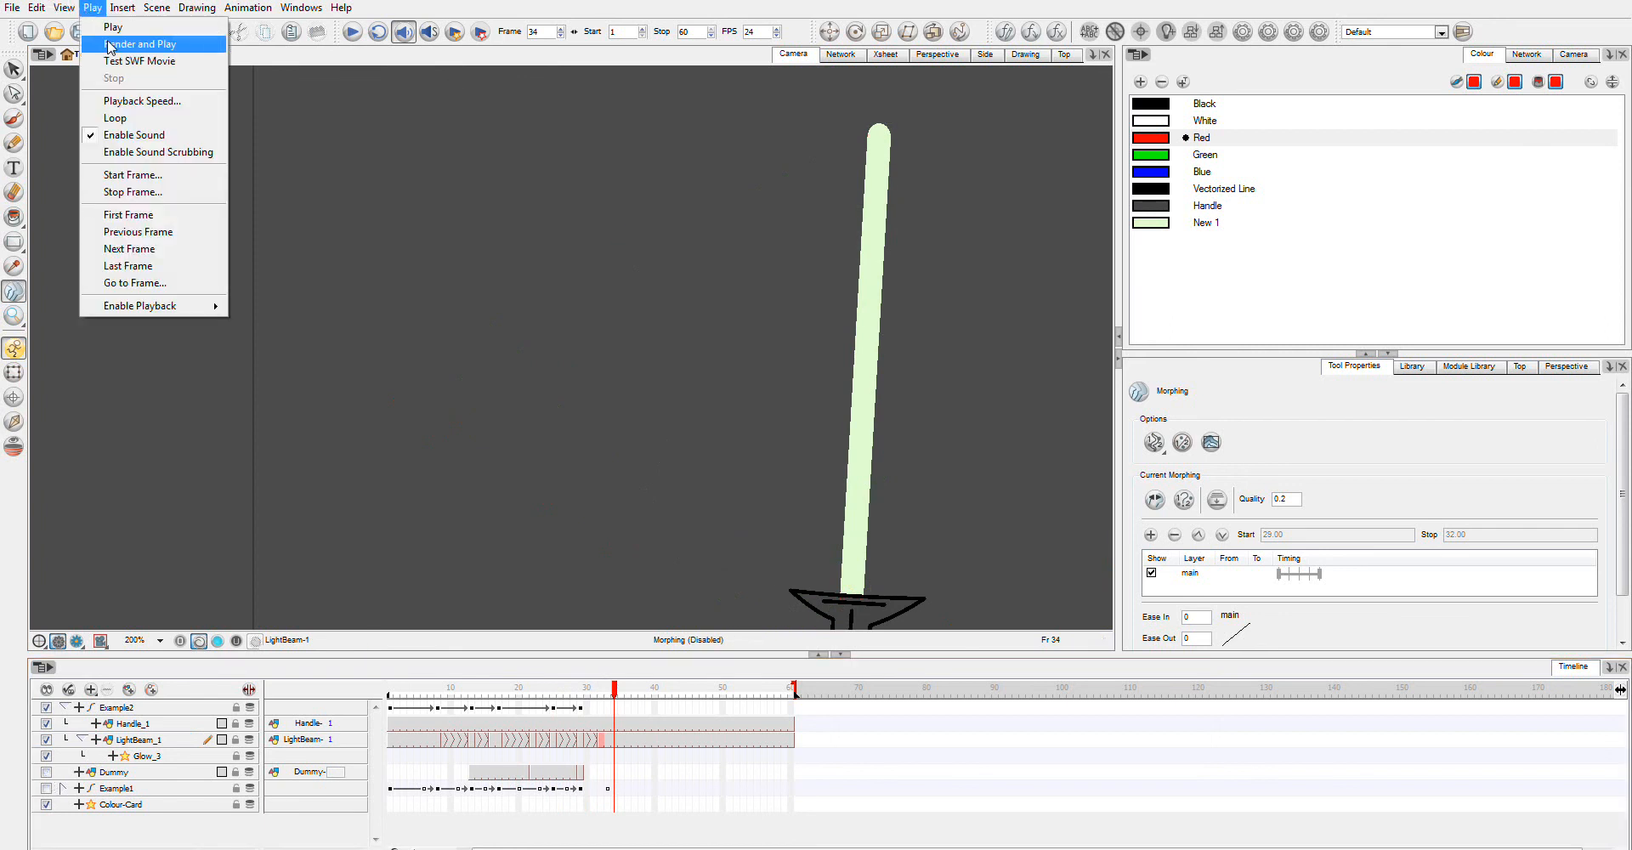
{"action": "left_click", "coordinate": [115, 44]}
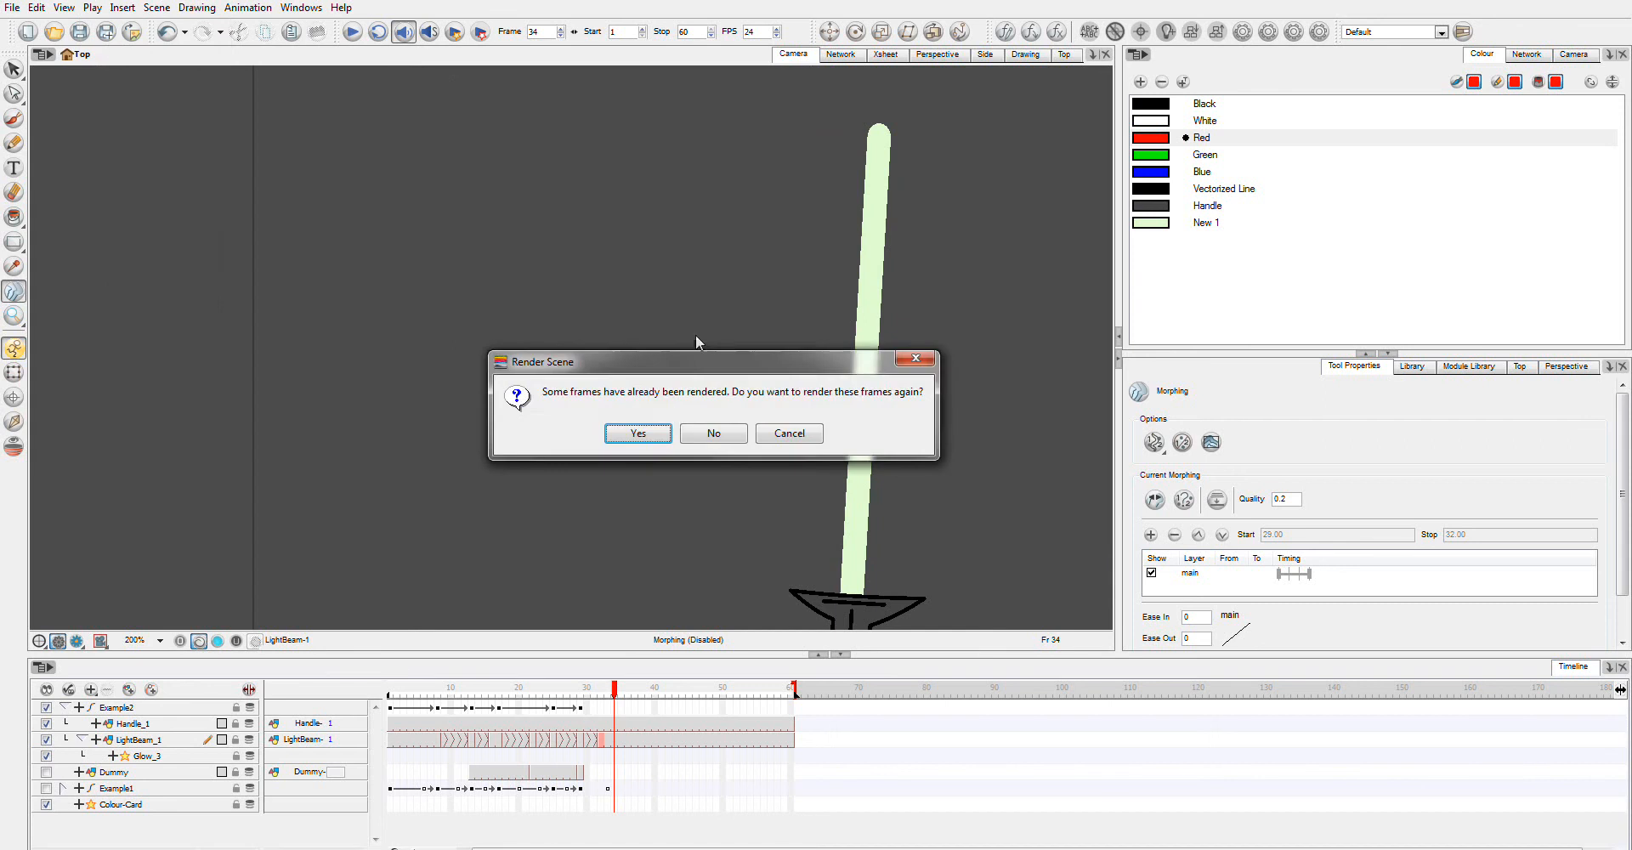
{"action": "left_click", "coordinate": [640, 434]}
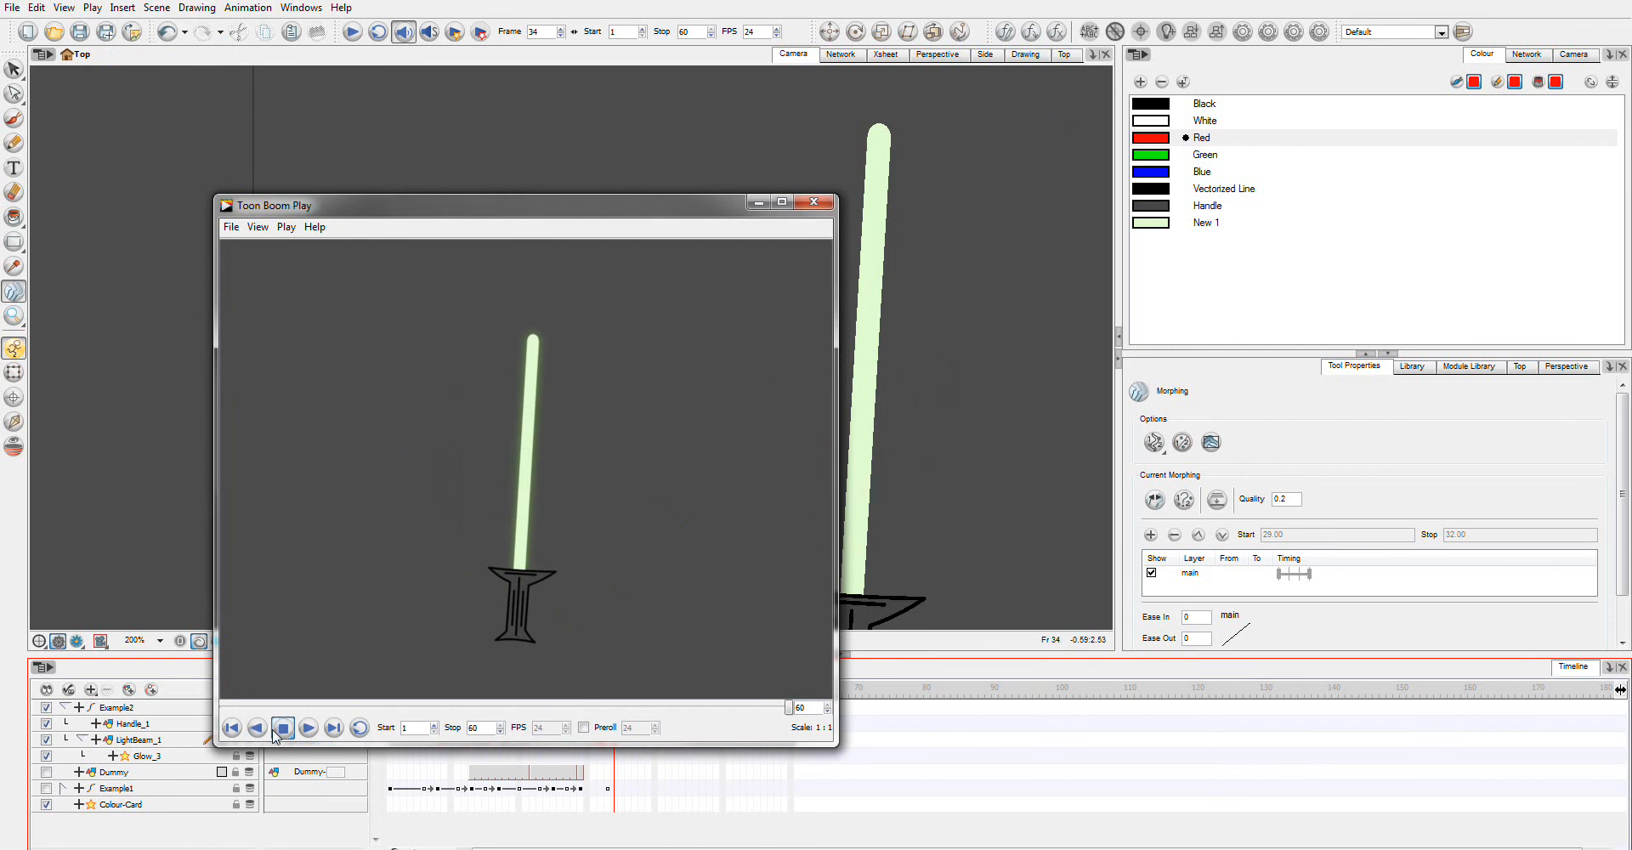
{"action": "left_click", "coordinate": [310, 729]}
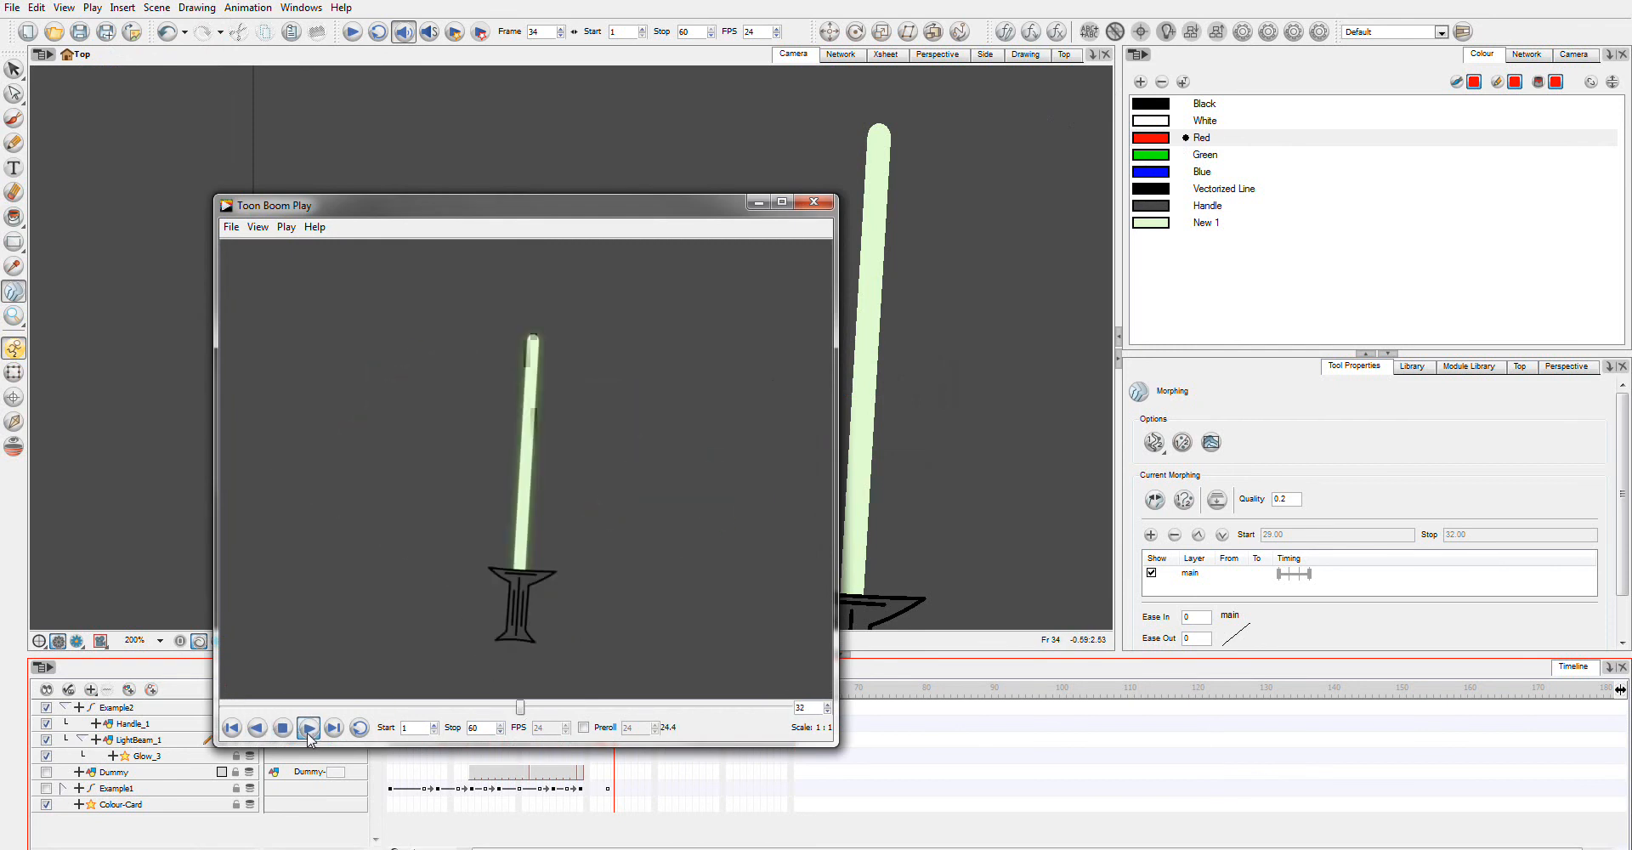
{"action": "left_click", "coordinate": [813, 203]}
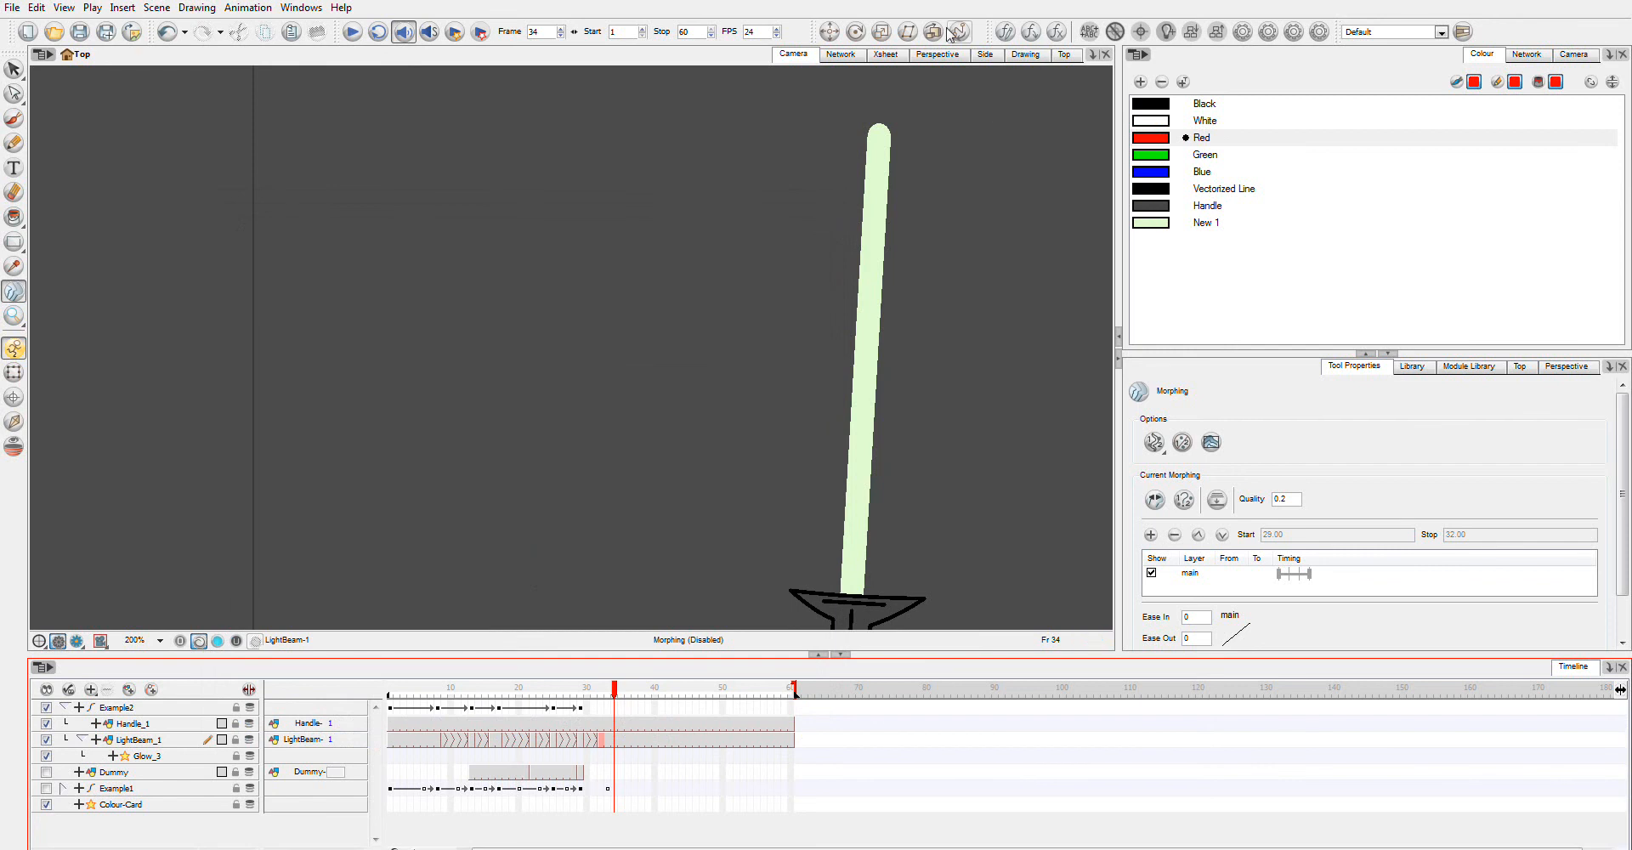
Add a Blur-Radial module to the node network beside Composite_2
{"action": "left_click", "coordinate": [838, 56]}
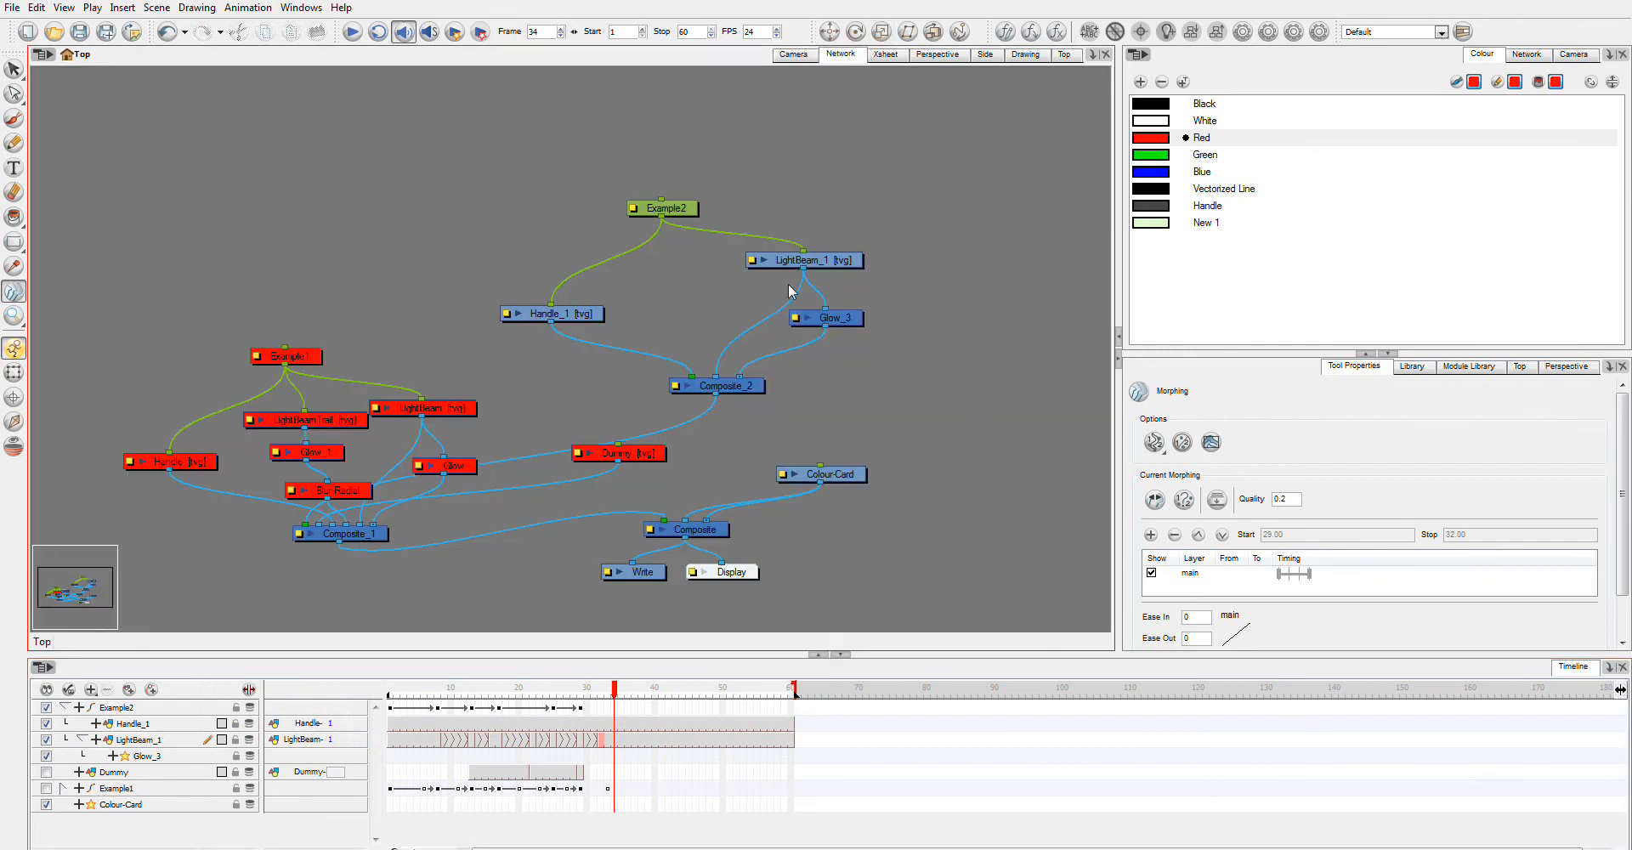
{"action": "left_click", "coordinate": [1483, 371]}
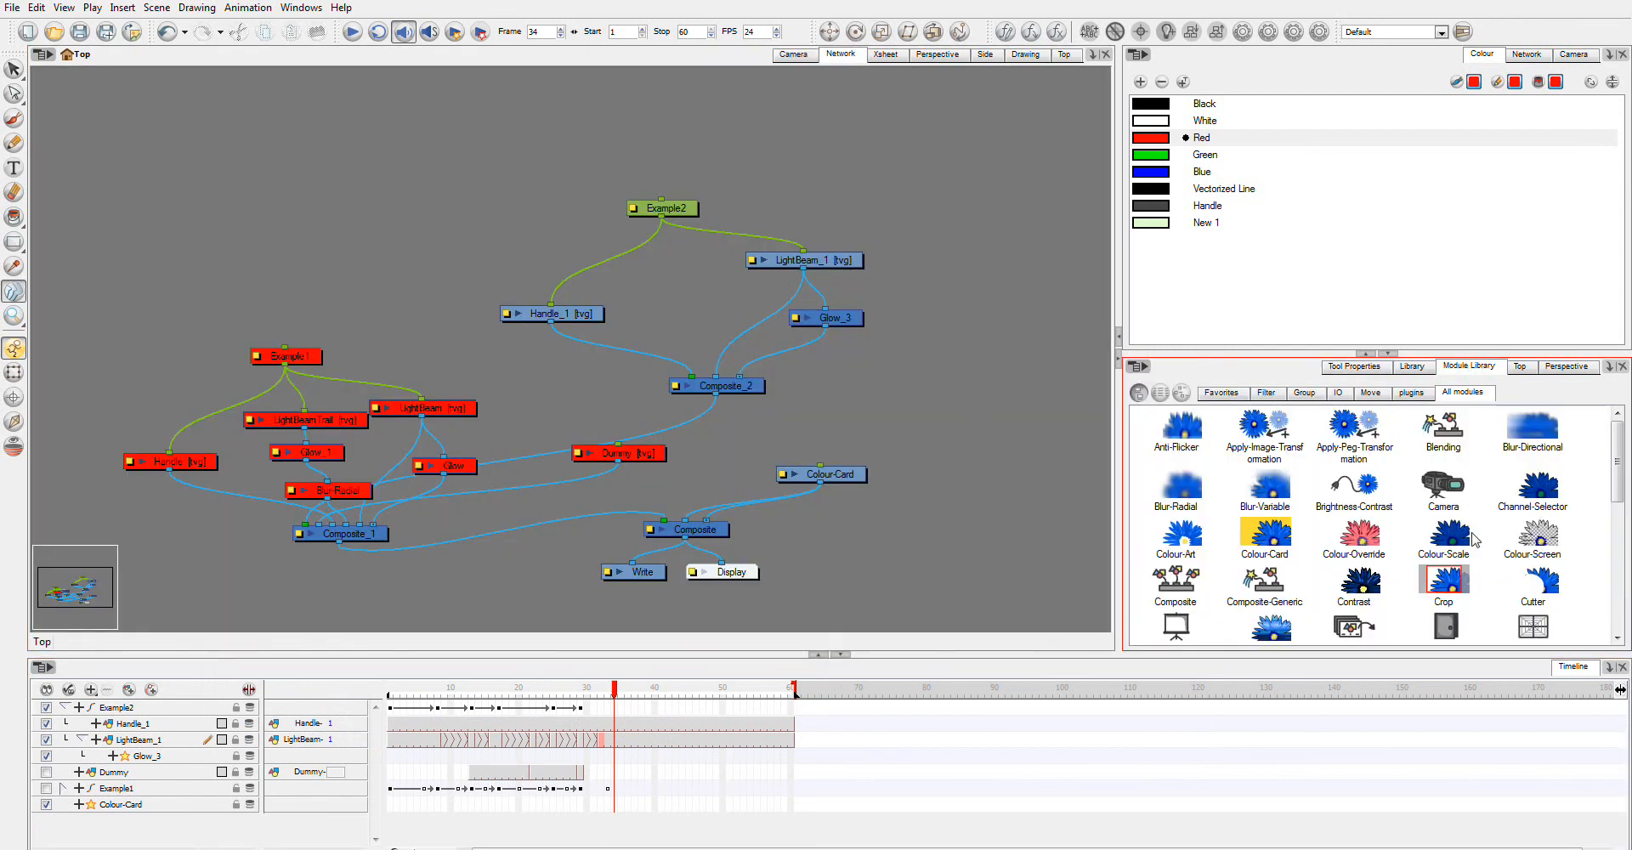
{"action": "left_click", "coordinate": [1183, 495]}
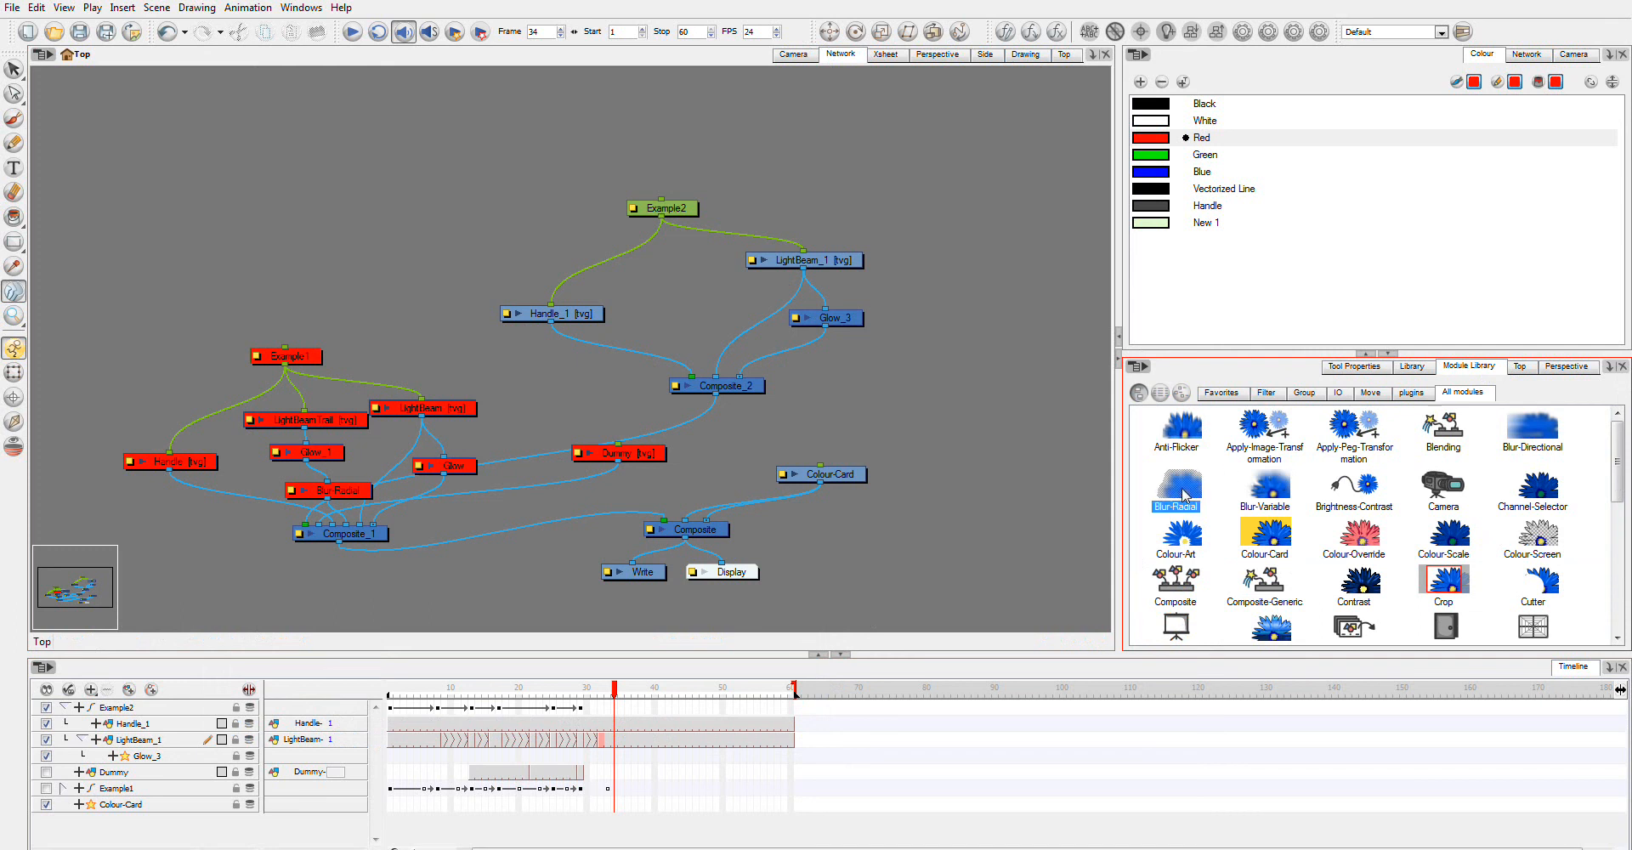
{"action": "left_click_drag", "start_coordinate": [886, 197], "coordinate": [906, 390]}
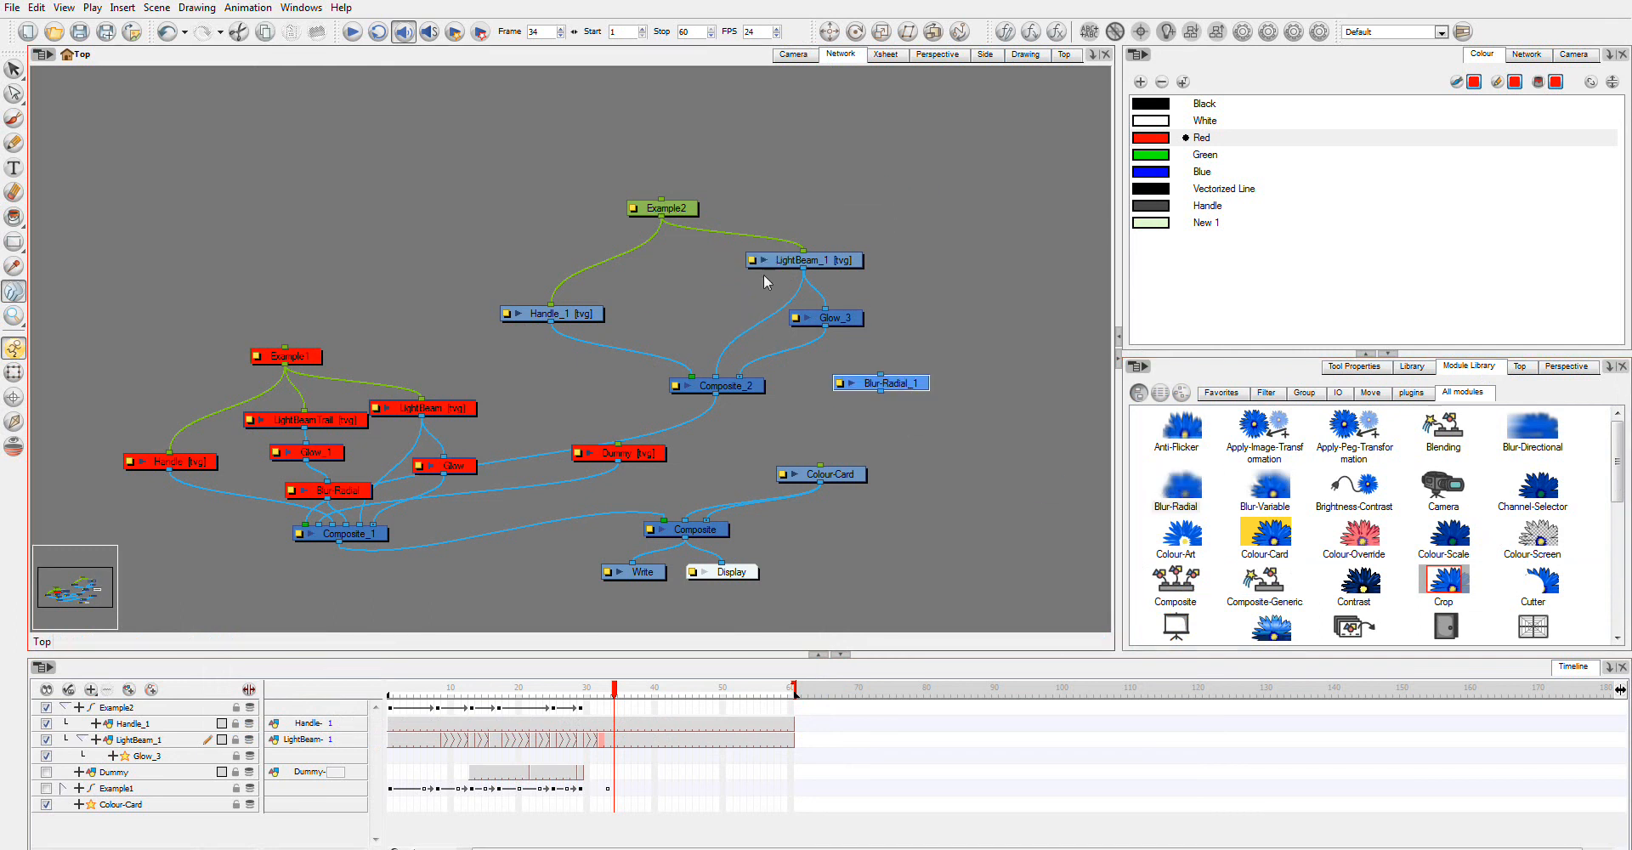
Insert the new Blur-Radial module into the connection between Glow_3 and Composite_2, and check its layer properties
{"action": "left_click_drag", "start_coordinate": [854, 328], "coordinate": [869, 323]}
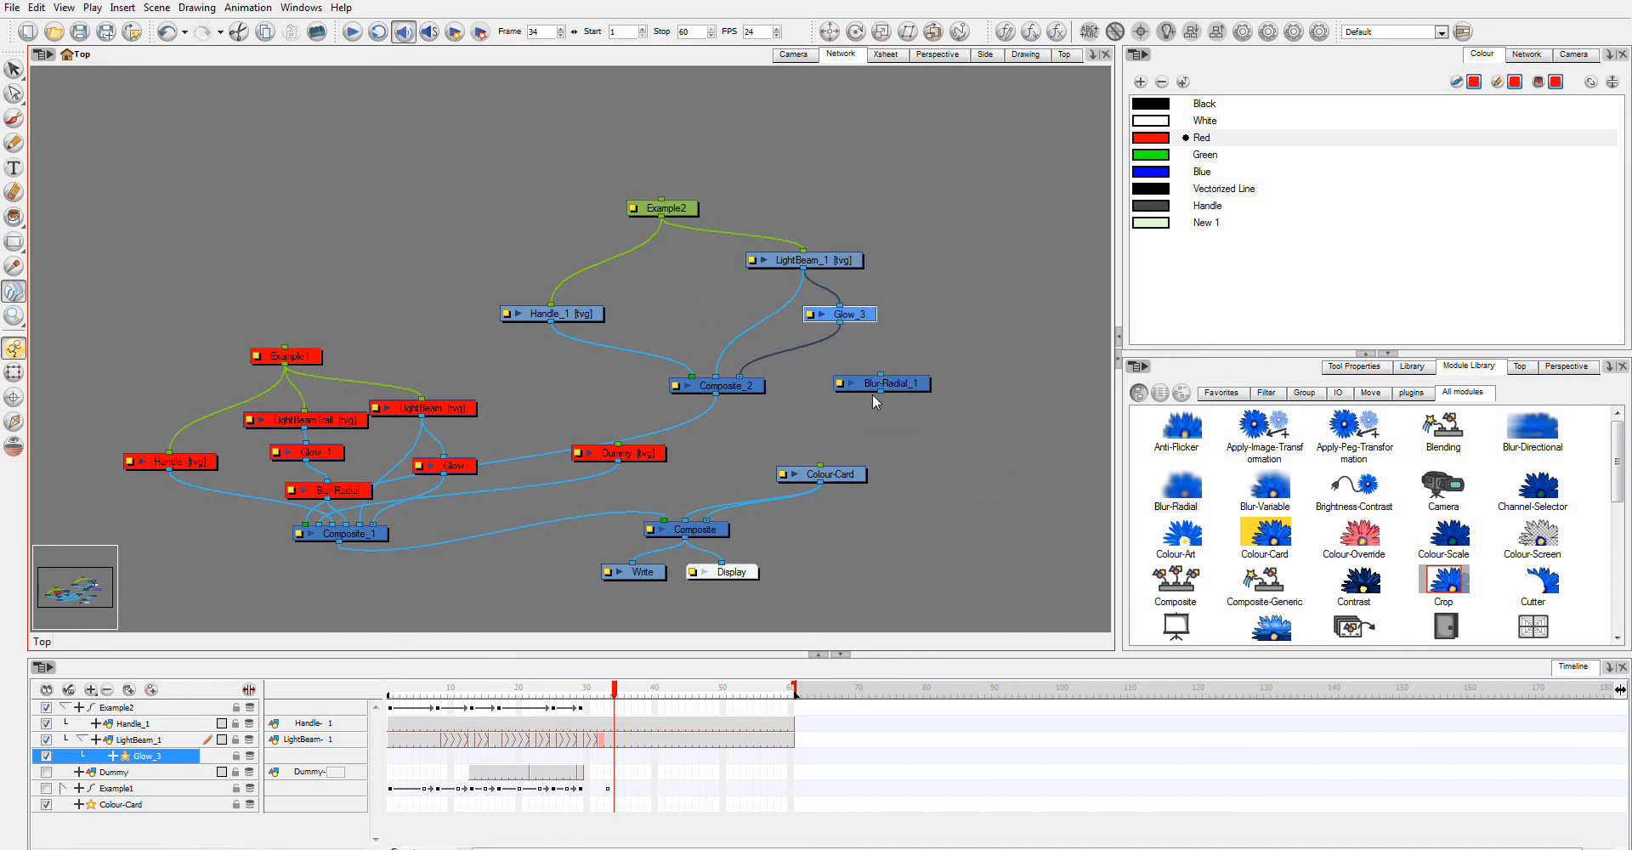
{"action": "left_click_drag", "start_coordinate": [892, 383], "coordinate": [841, 353]}
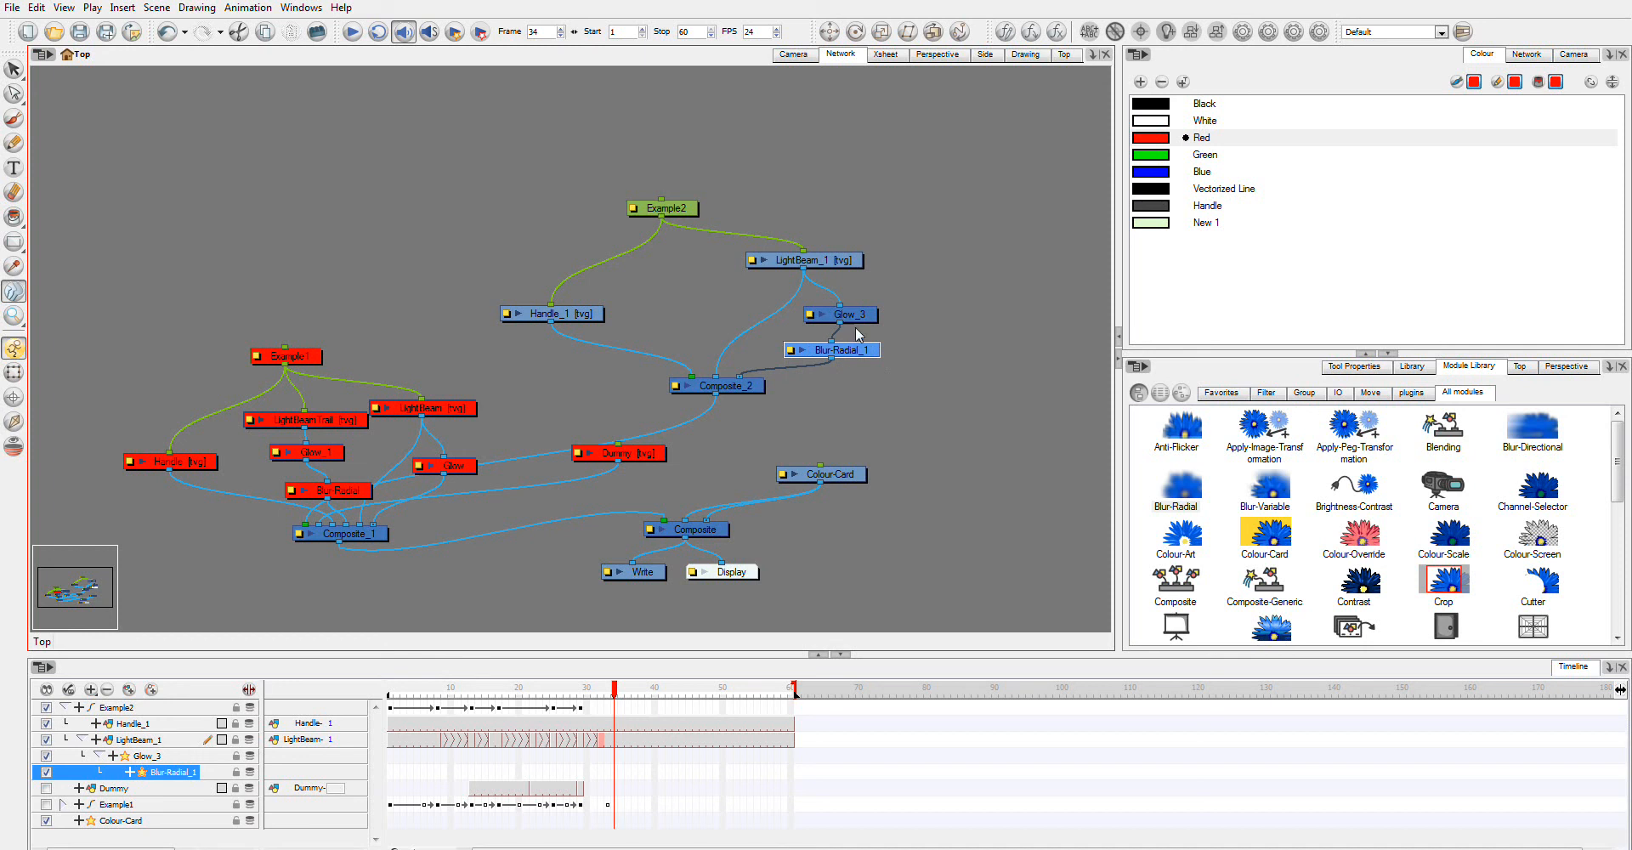
{"action": "left_click", "coordinate": [790, 350]}
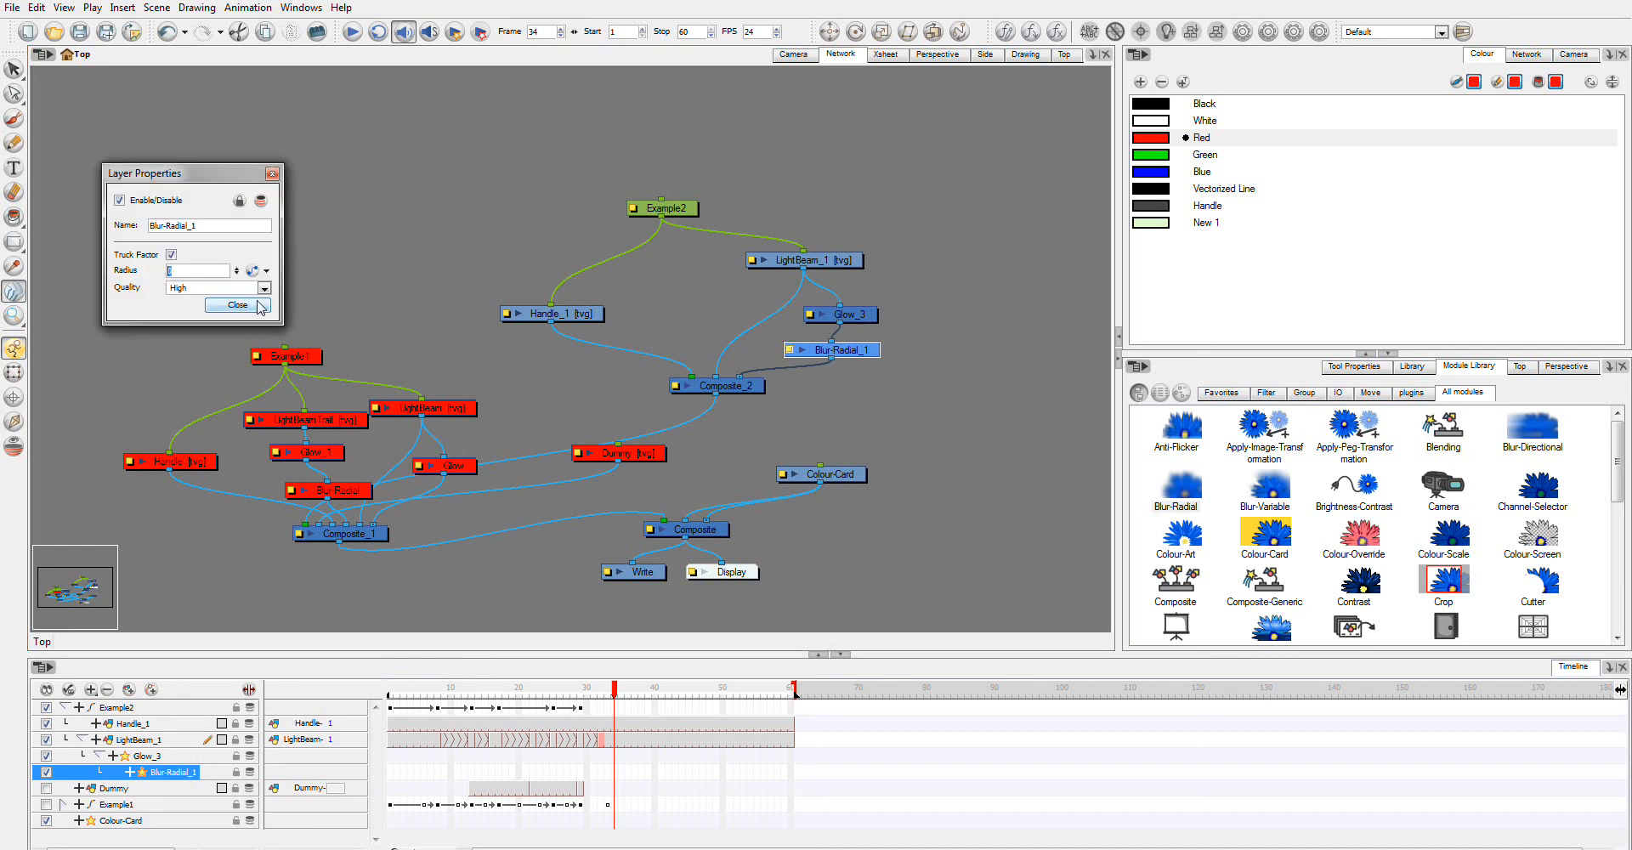
{"action": "left_click", "coordinate": [238, 305]}
Render the scene again with the radial blur, including the already rendered frames, and play back the sword swing
{"action": "left_click", "coordinate": [793, 54]}
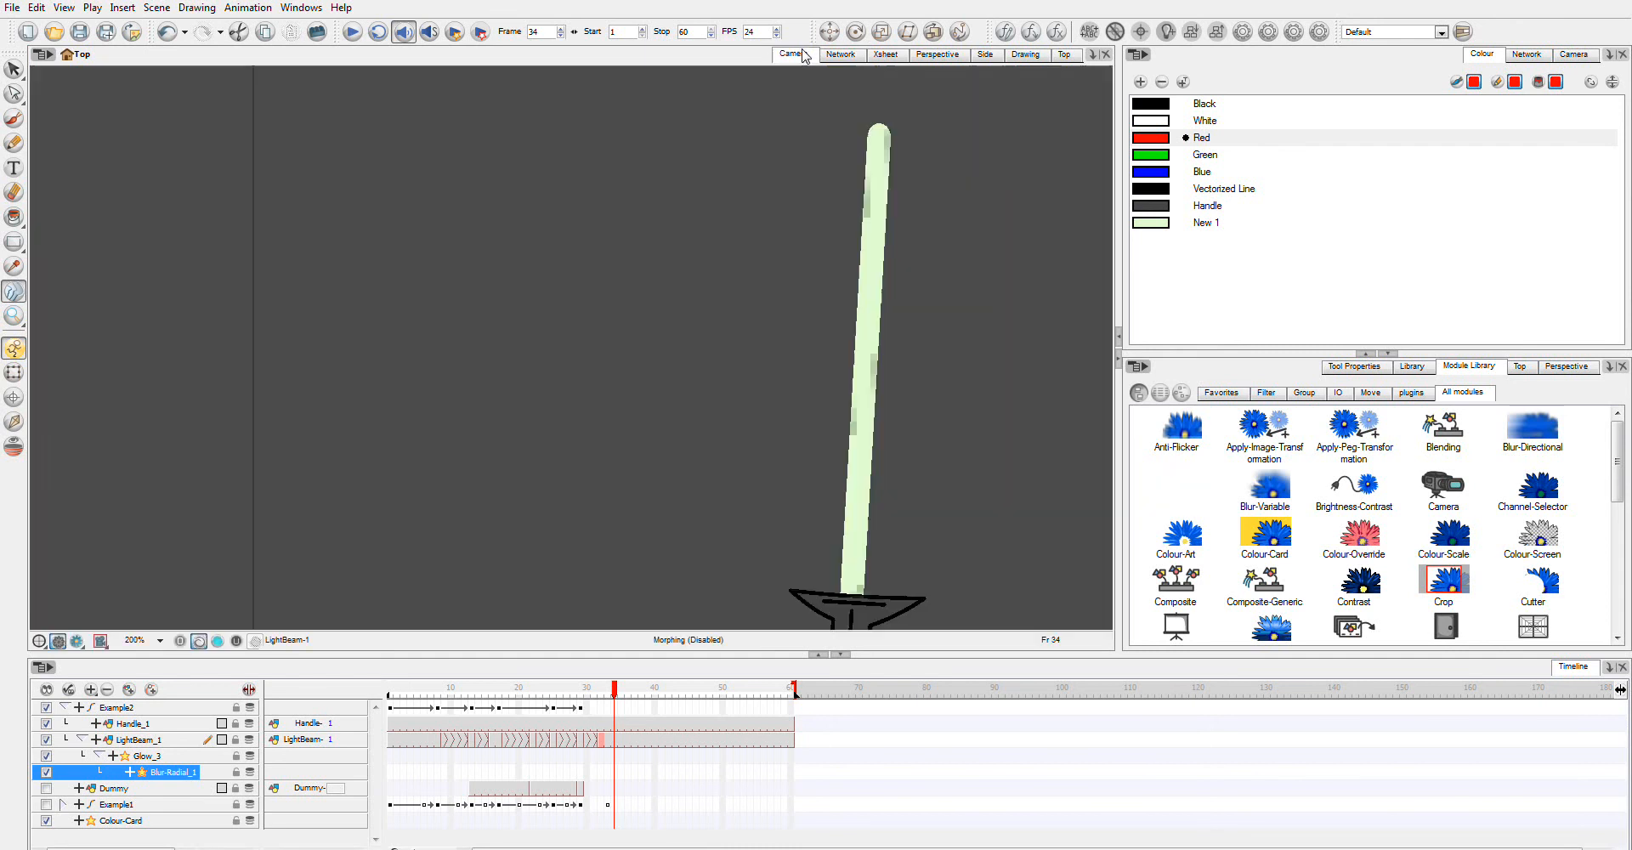
{"action": "left_click", "coordinate": [92, 8]}
{"action": "left_click", "coordinate": [139, 43]}
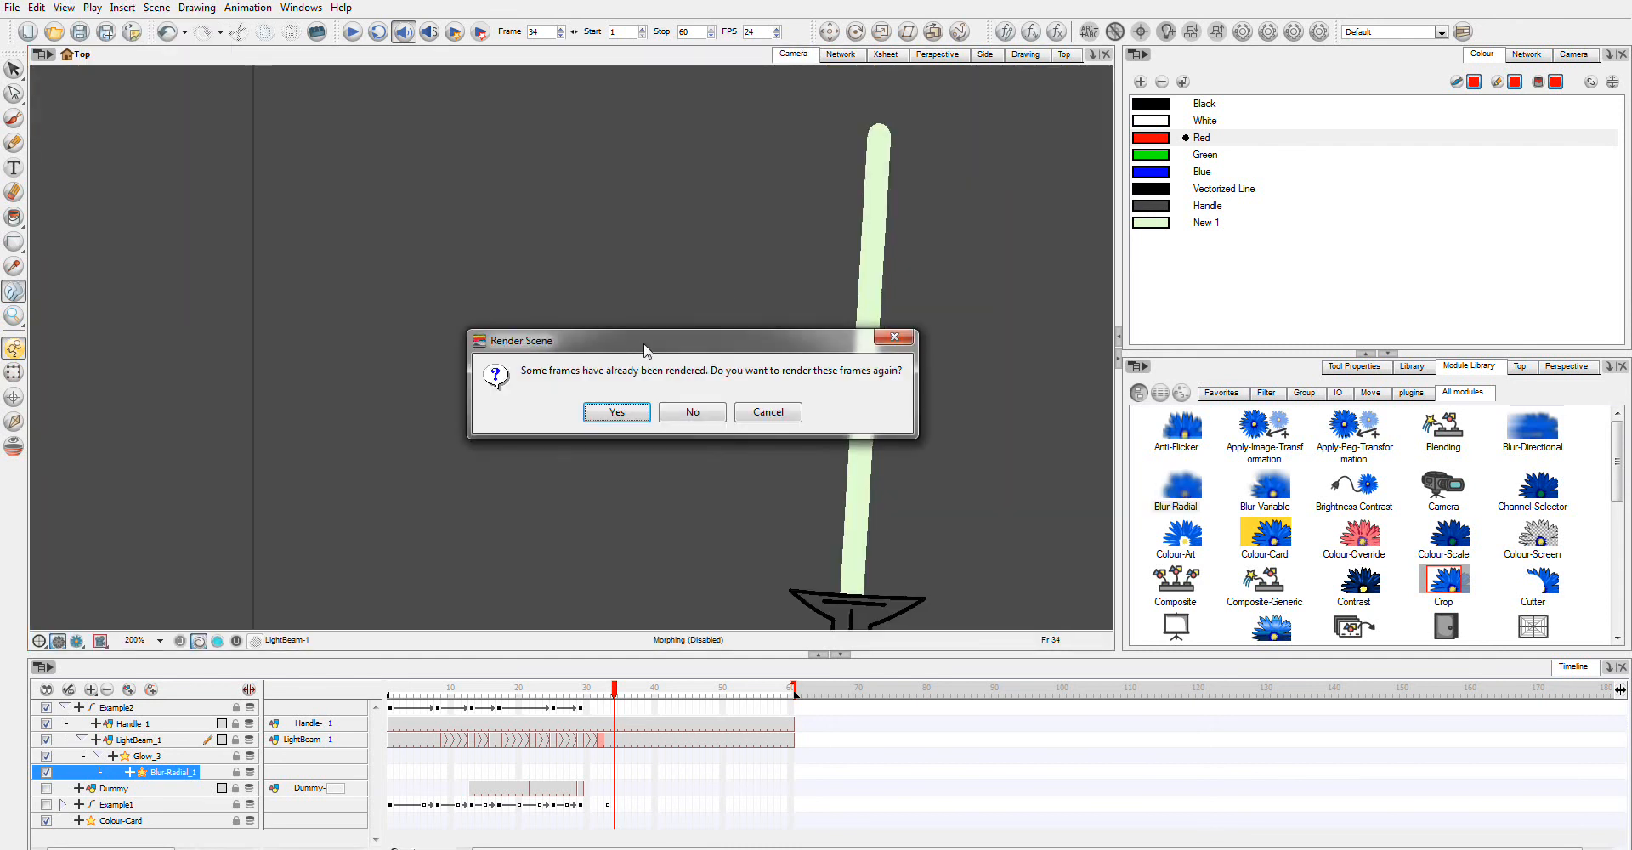
{"action": "left_click", "coordinate": [616, 415]}
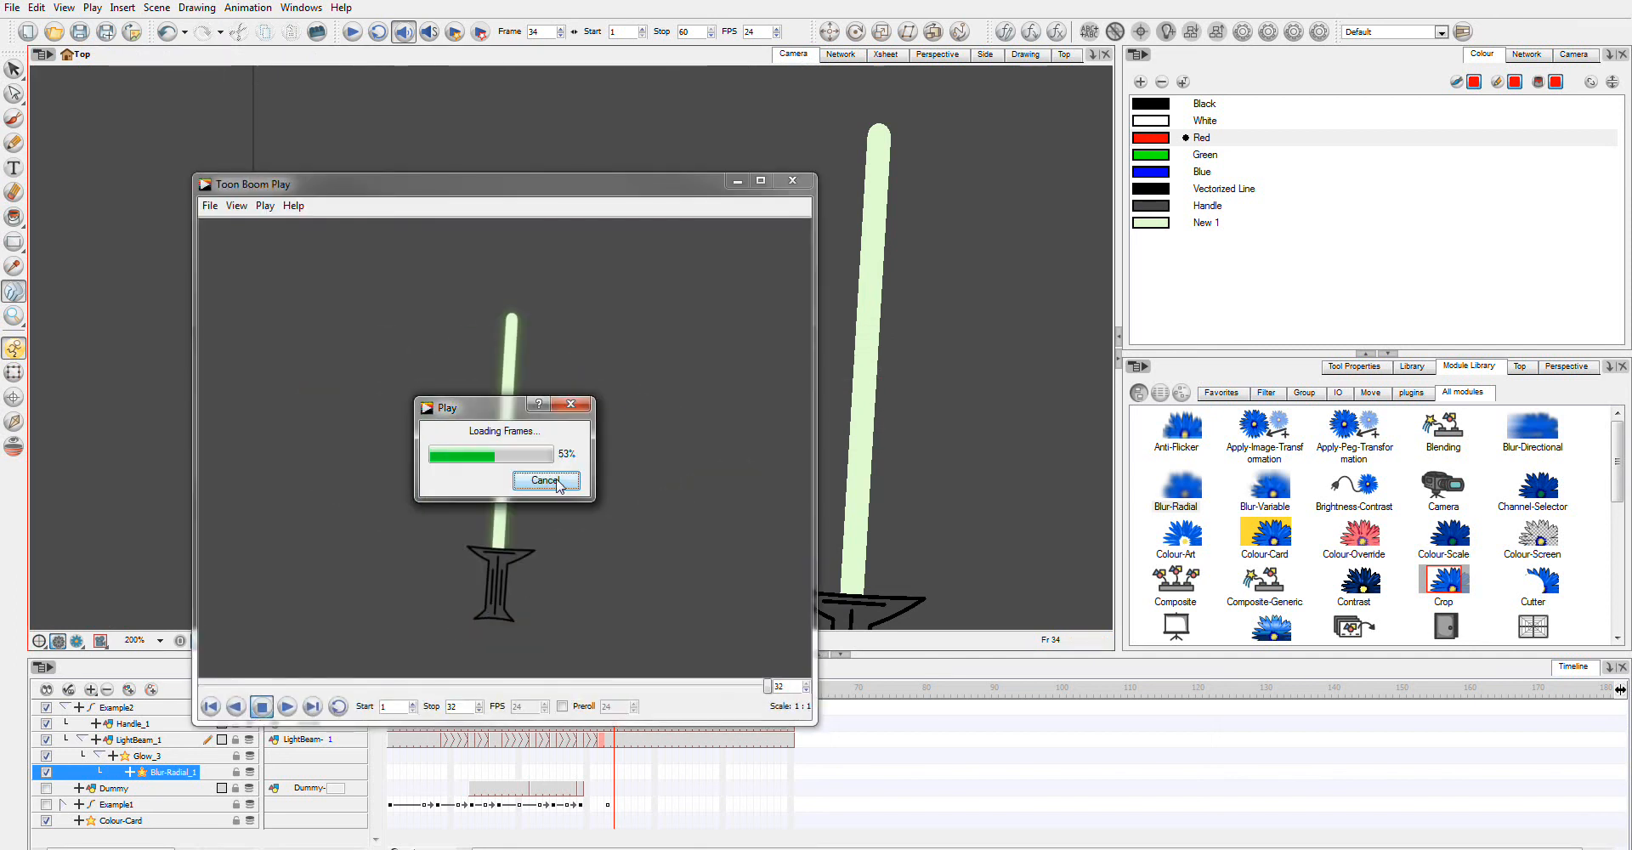
{"action": "left_click", "coordinate": [284, 709]}
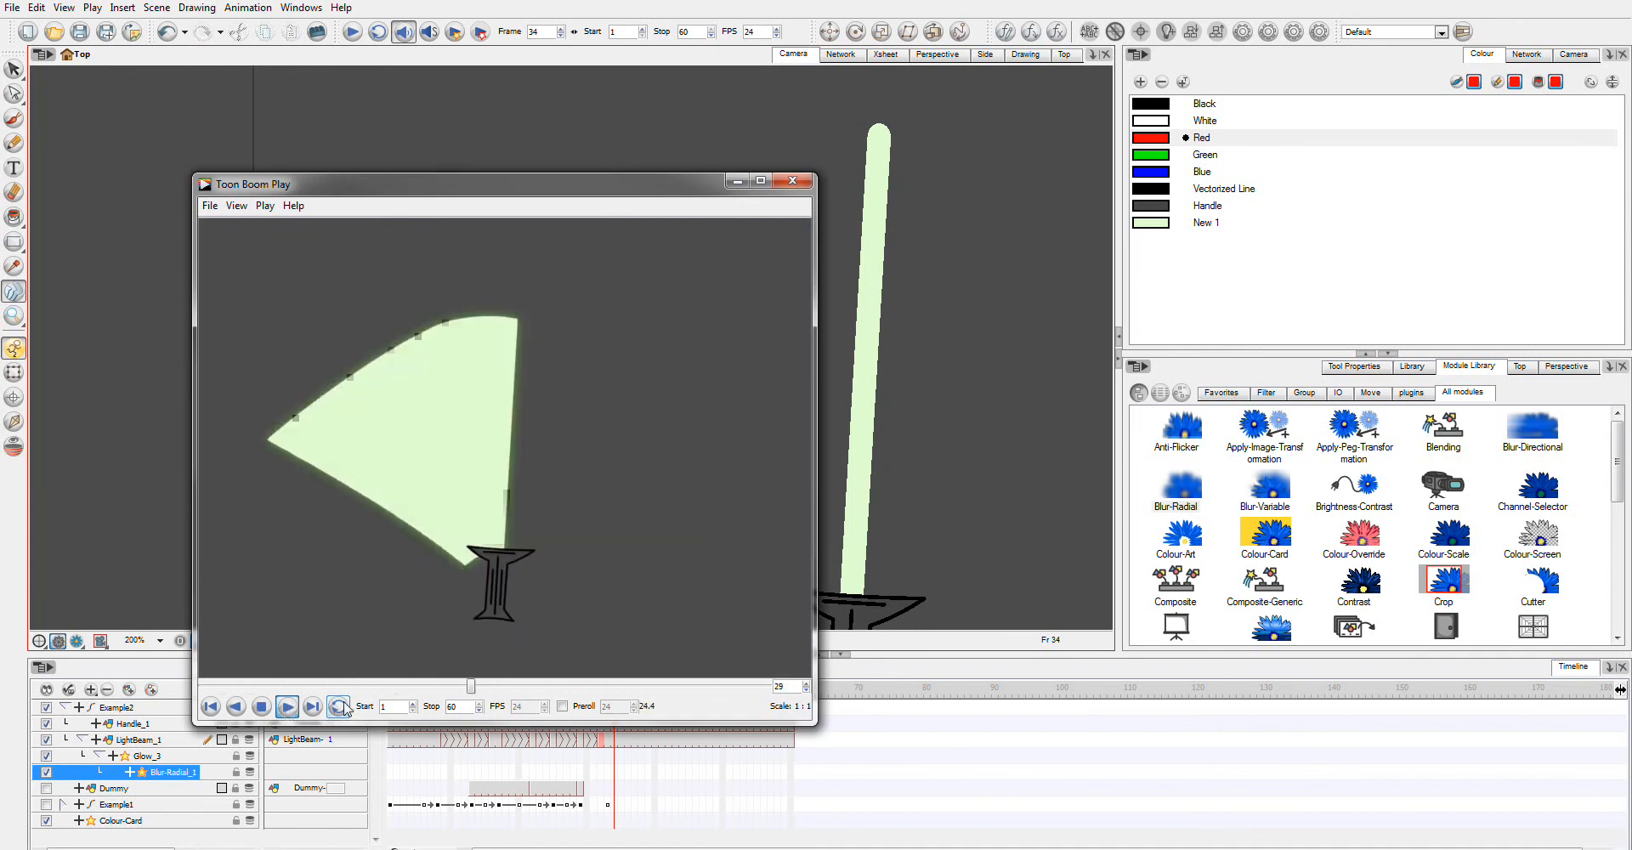
{"action": "left_click", "coordinate": [288, 707]}
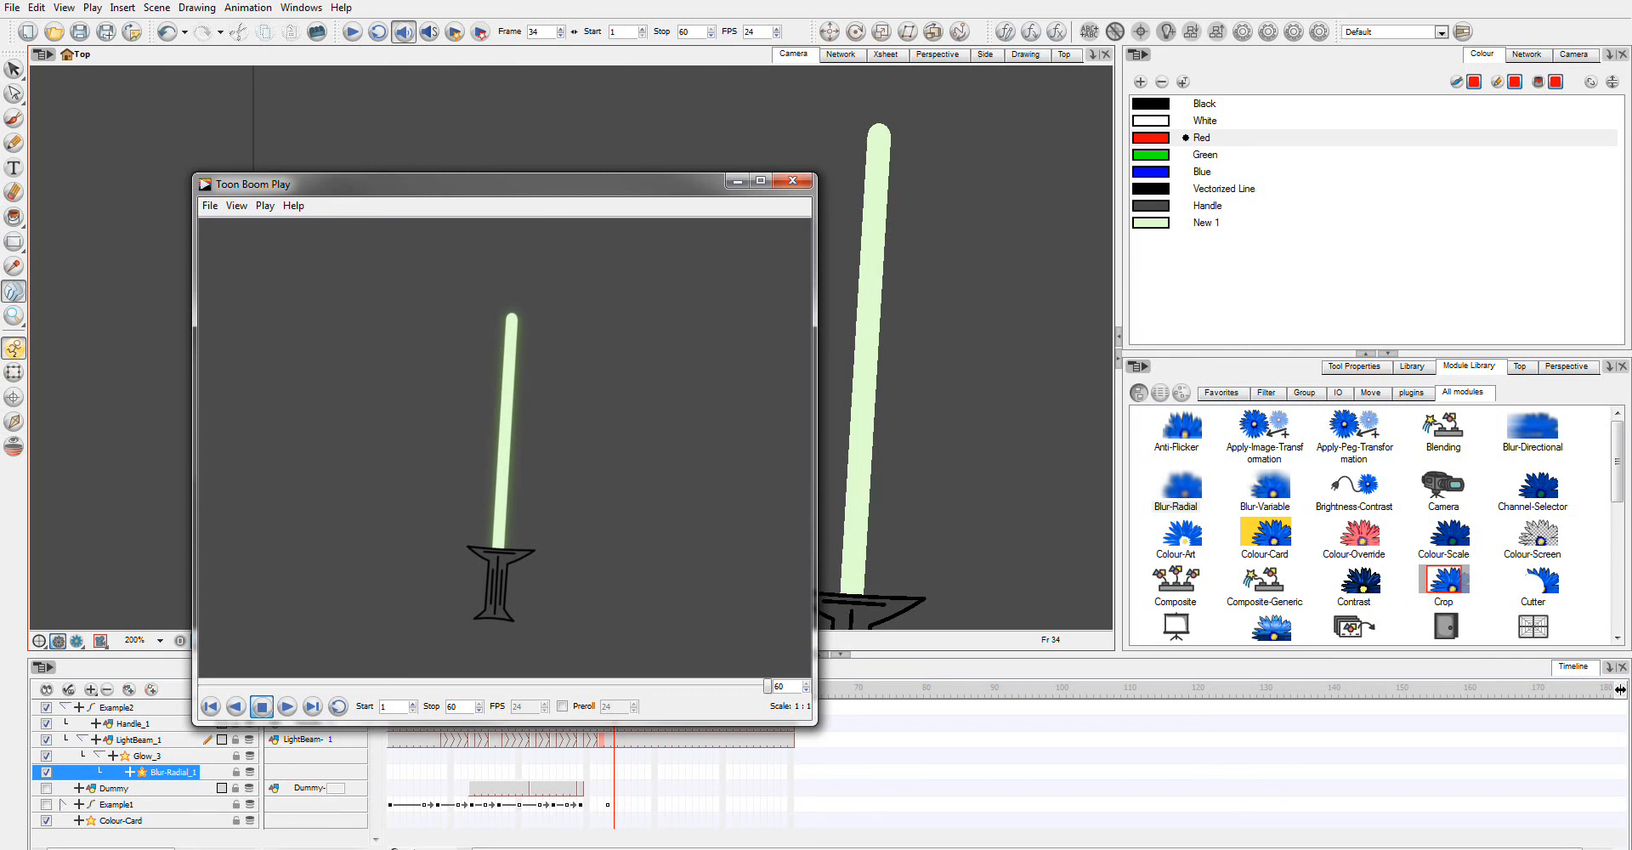
{"action": "left_click", "coordinate": [1461, 849]}
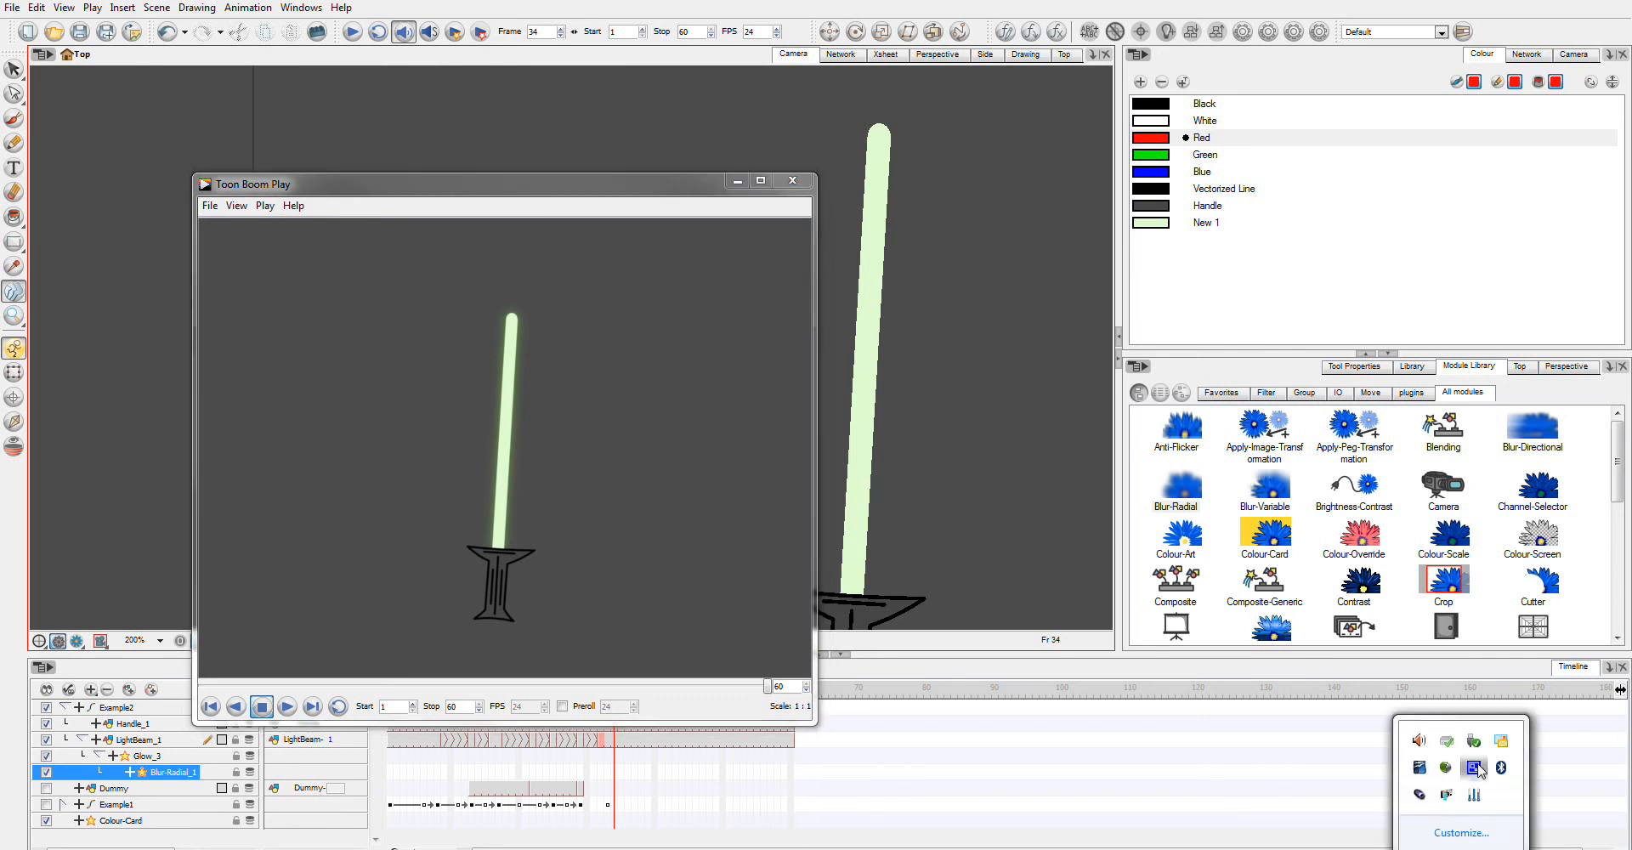